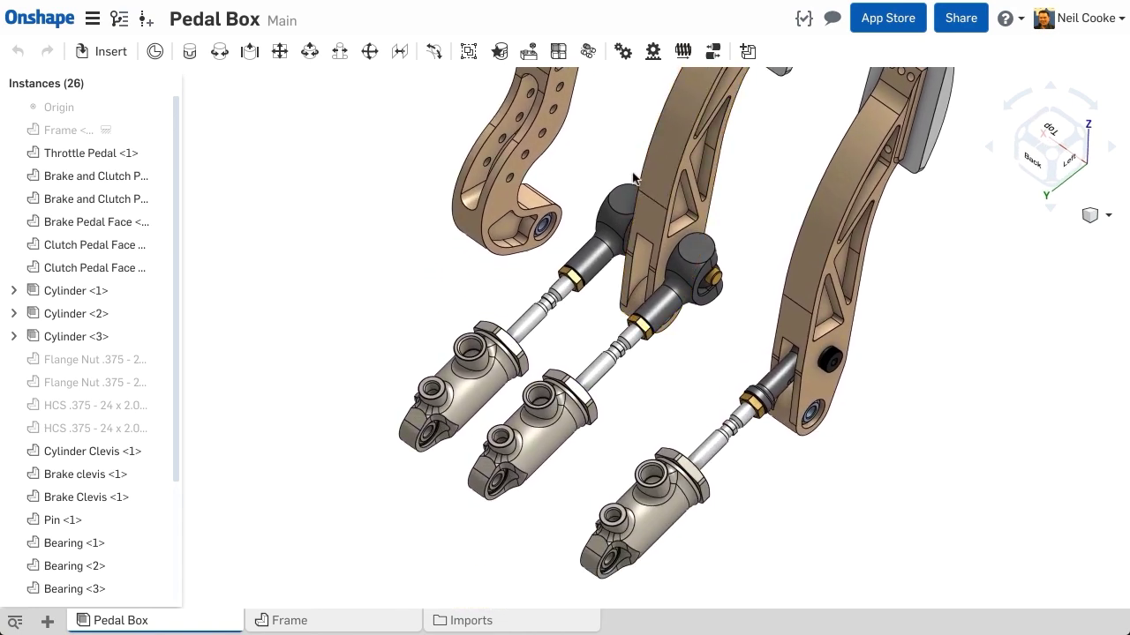
Move the pedals in the assembly to examine how the pedals and cylinders travel together.
drag(648, 173, 697, 167)
drag(782, 259, 689, 353)
drag(726, 311, 832, 215)
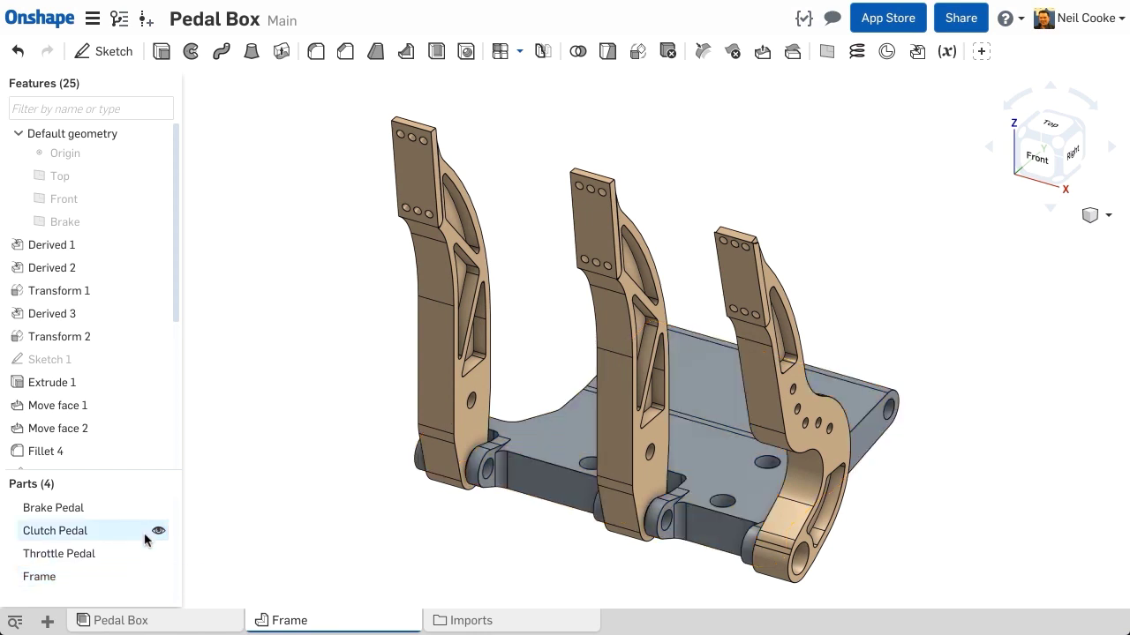
Roll the Frame feature history back to Derived 1 and step it forward through Transform 1 and Transform 2.
right_click(120, 246)
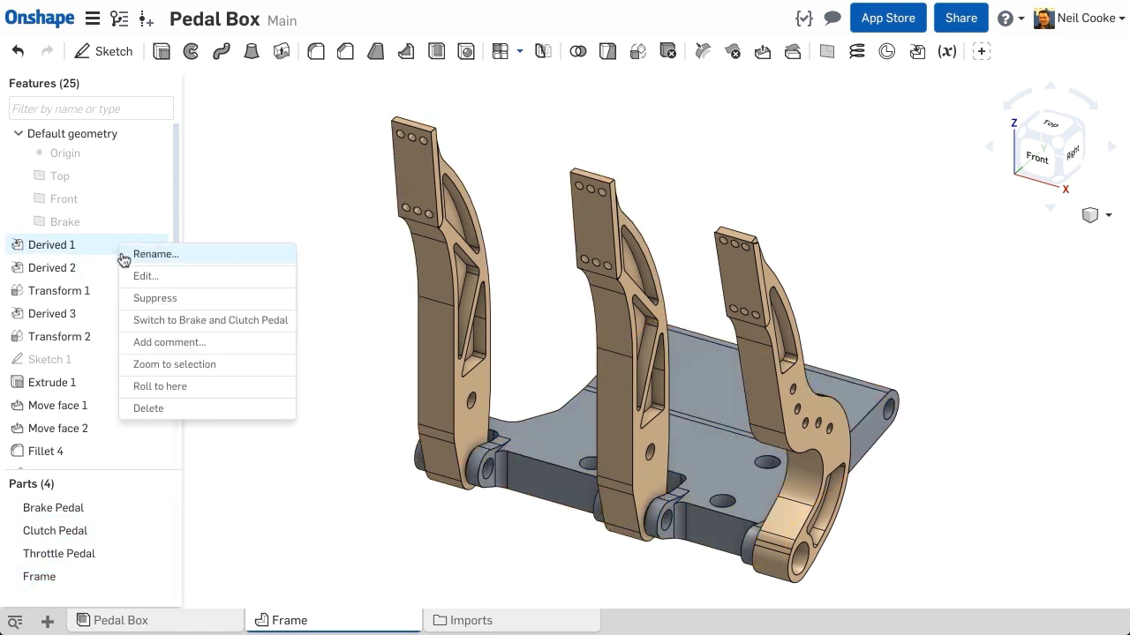
click(194, 388)
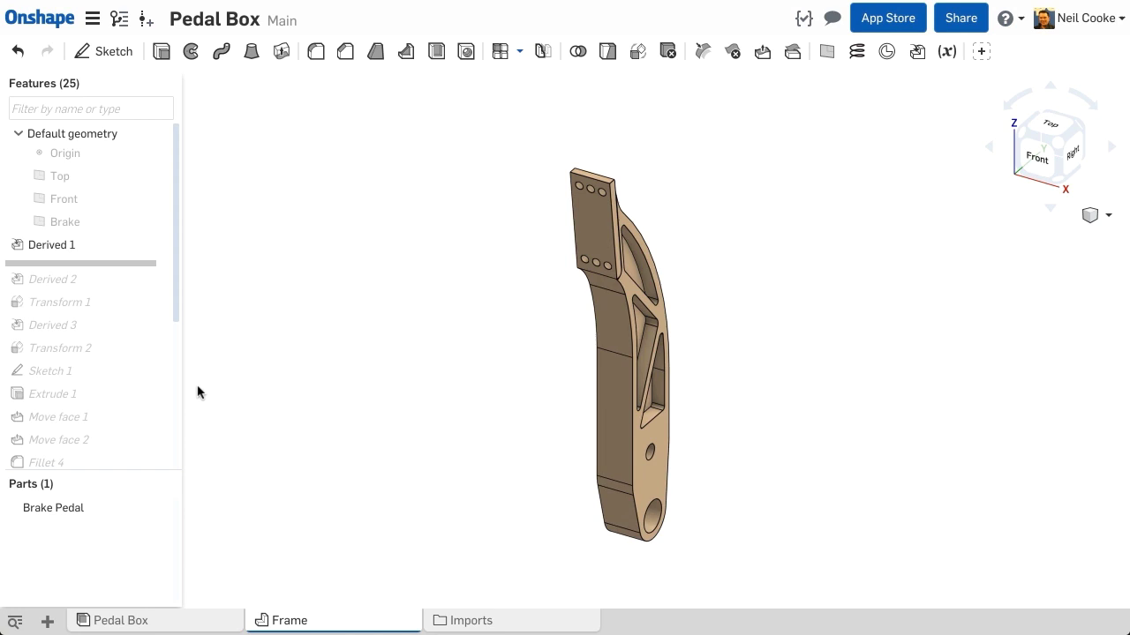
drag(139, 264, 251, 314)
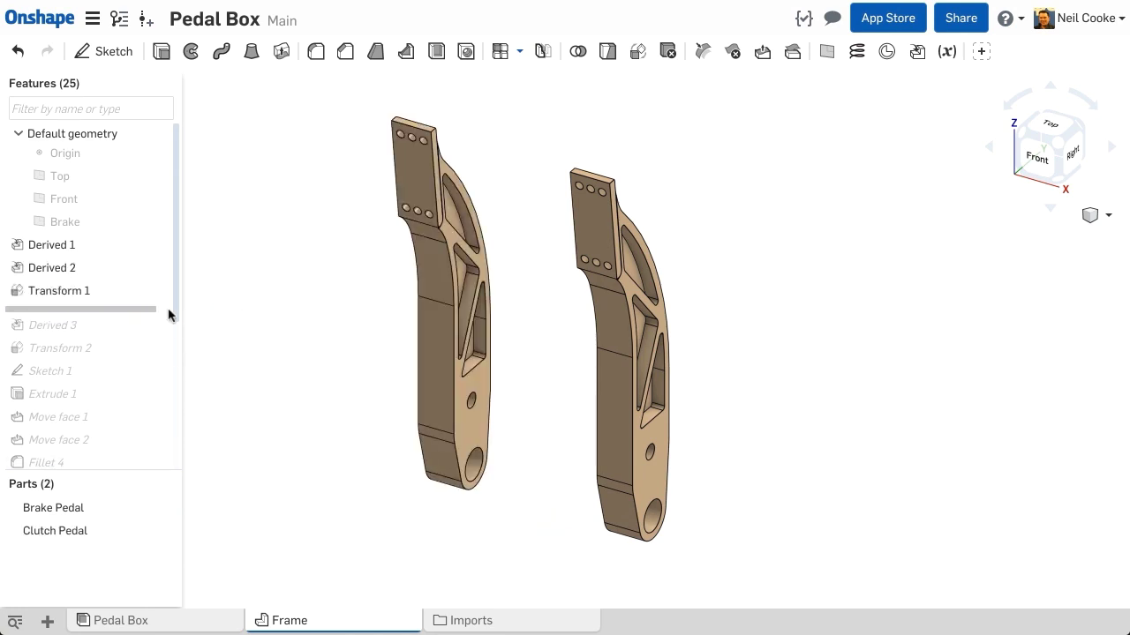
drag(135, 315, 226, 334)
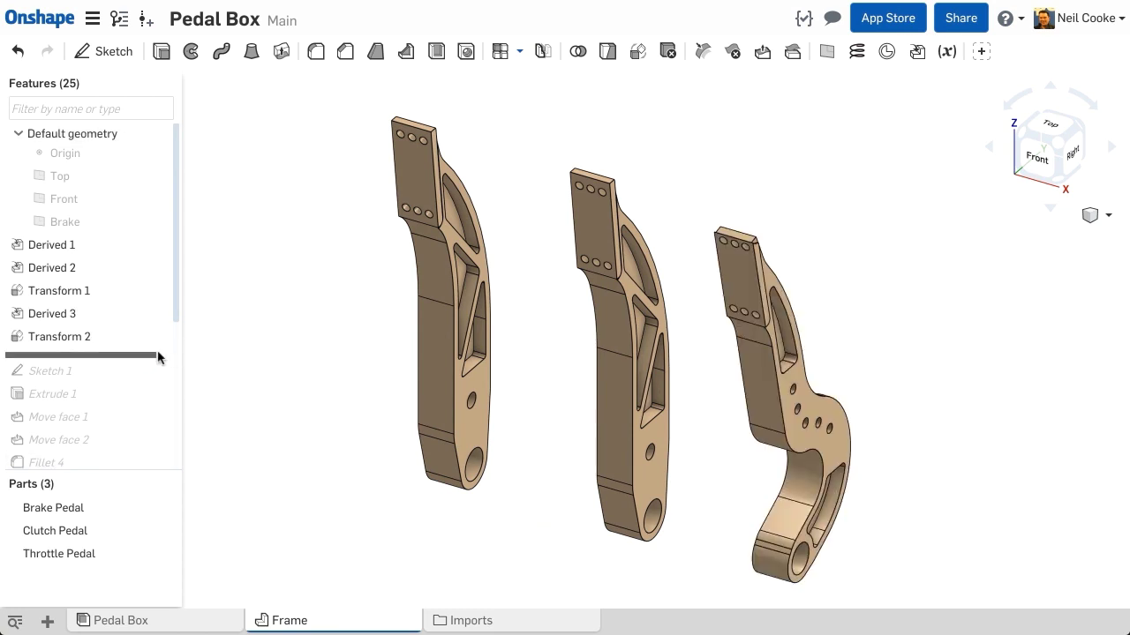
Advance the Frame history past Fillet 4 to just after Extrude 4 to review how the frame was built.
mouse_move(142, 357)
mouse_down()
mouse_move(142, 455)
mouse_move(146, 391)
mouse_move(285, 373)
mouse_up()
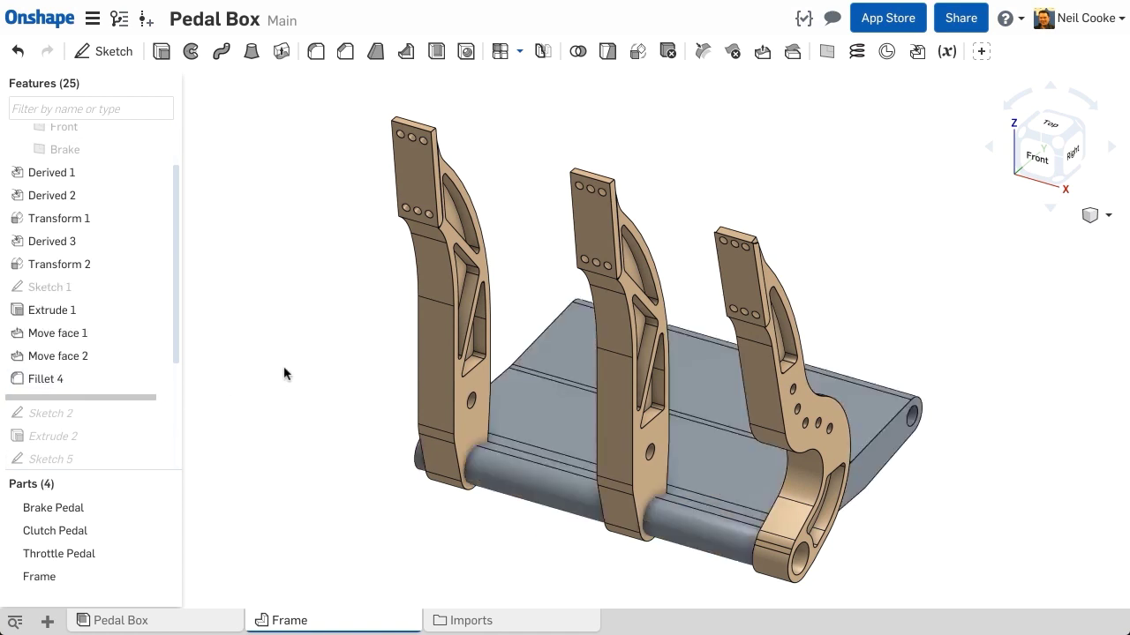
drag(174, 337, 172, 447)
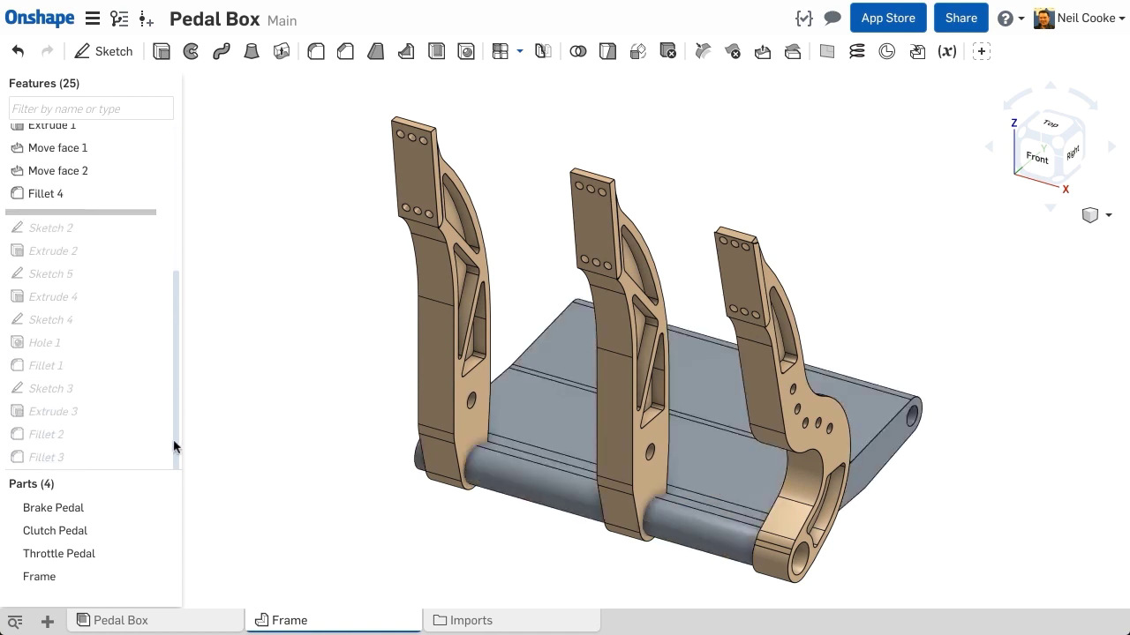
drag(122, 219, 216, 308)
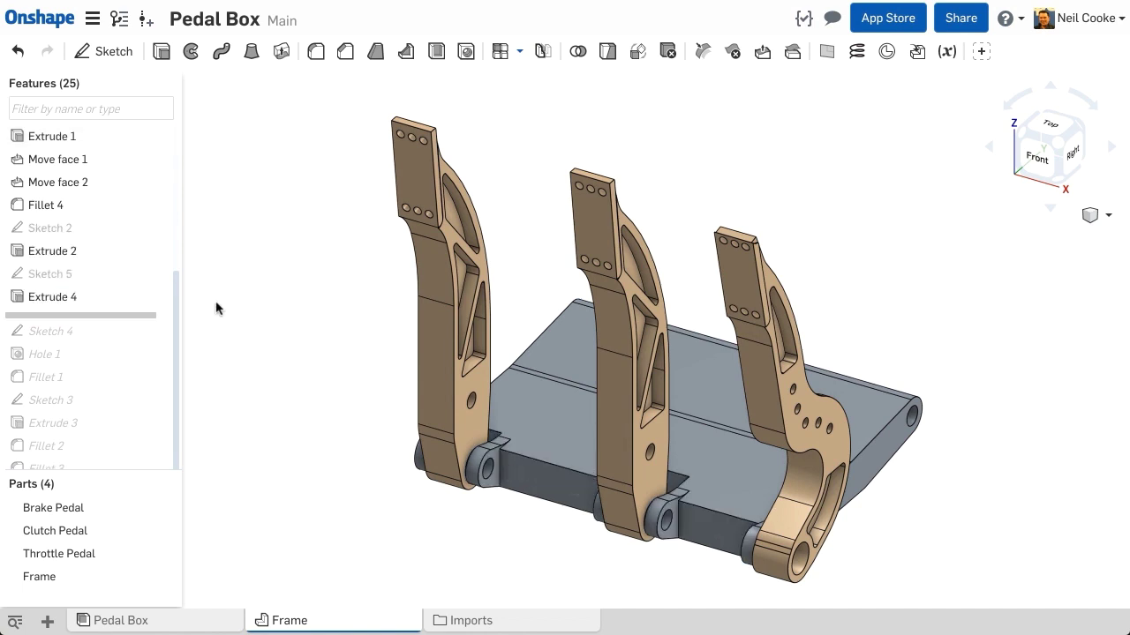
Try a 3 mm clearance on the throttle side of the brake pedal cutout in Sketch 2 and discard the edit.
double_click(91, 229)
key(n)
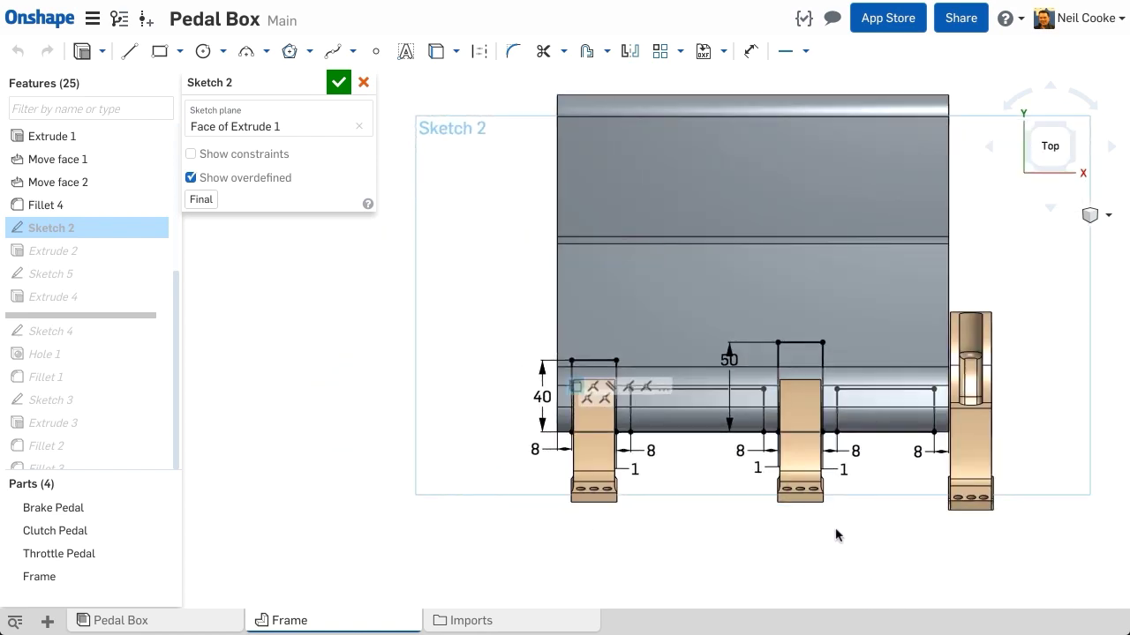
scroll(876, 431, up, 3)
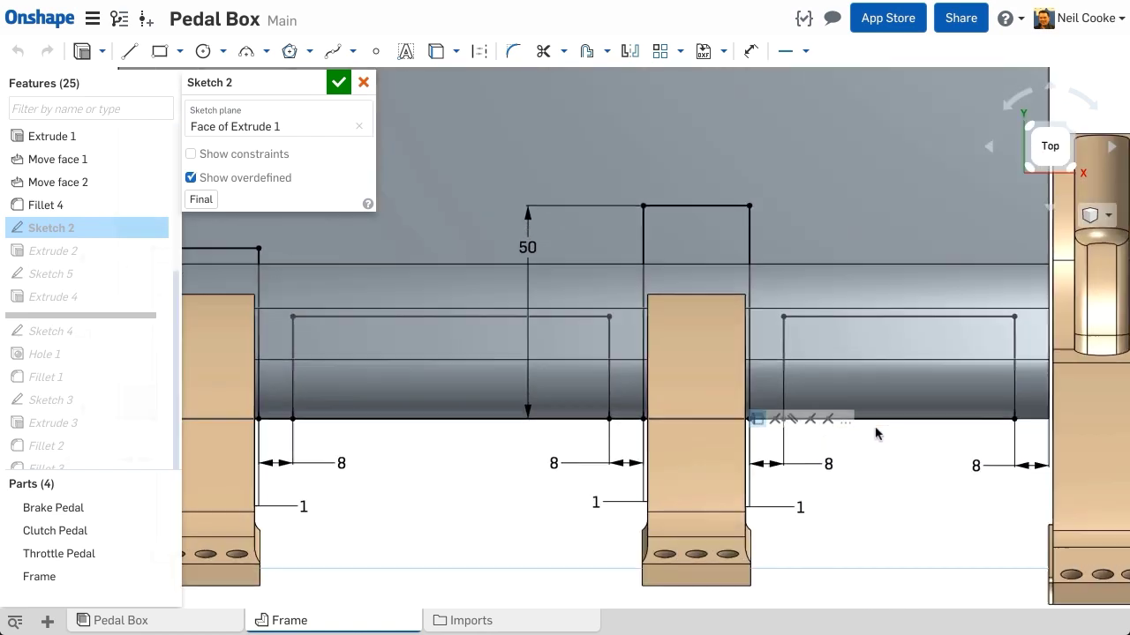
double_click(798, 506)
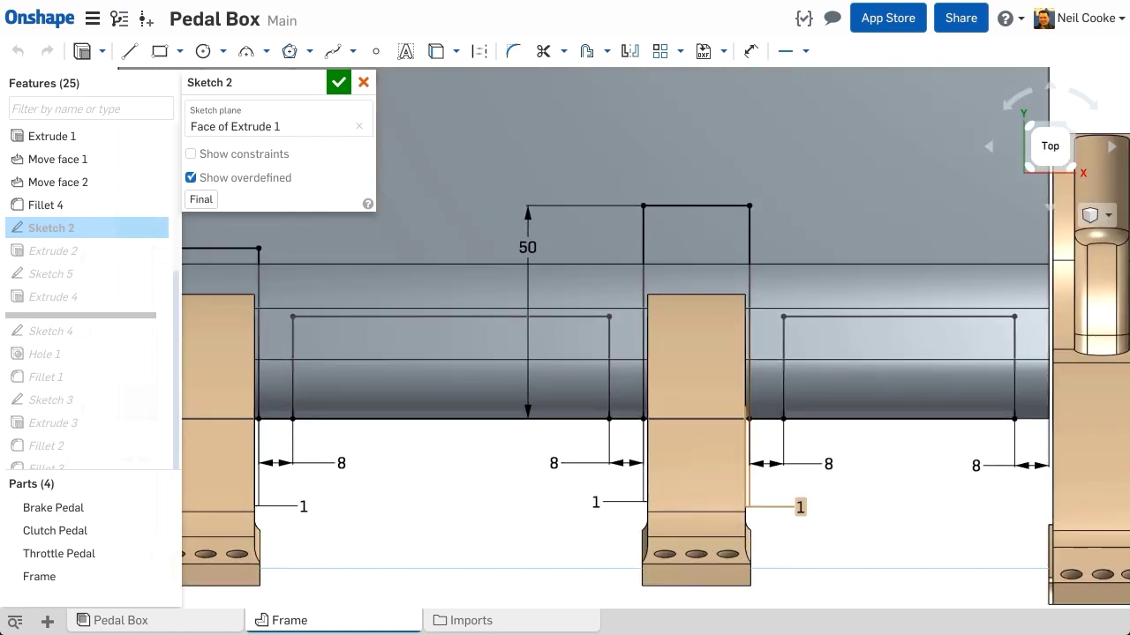
text(3)
key(Return)
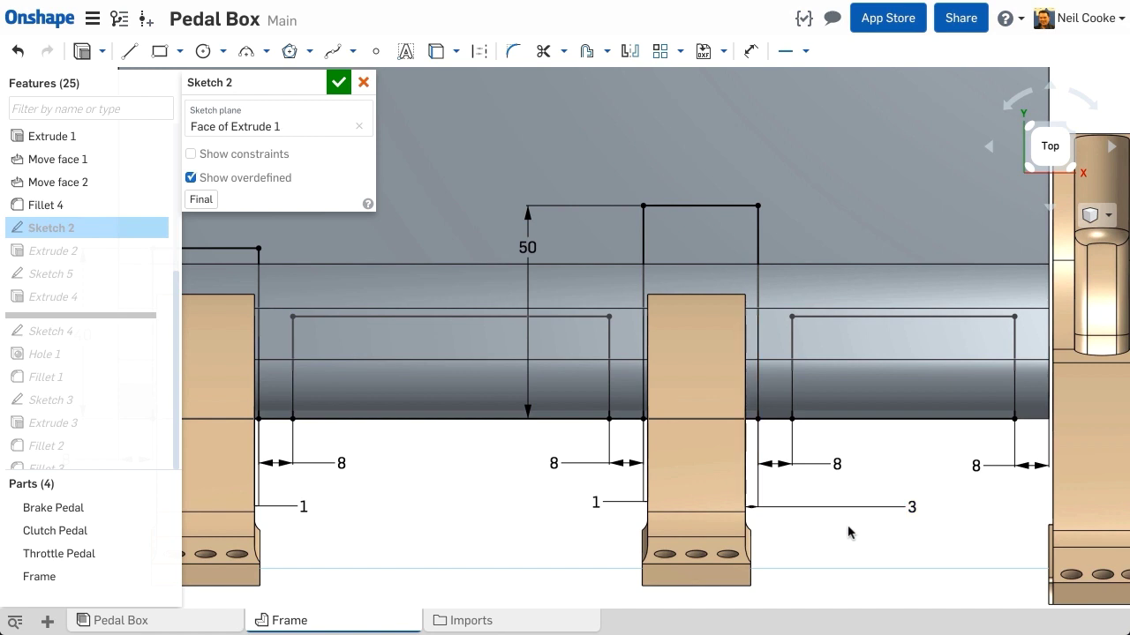
key(ctrl+z)
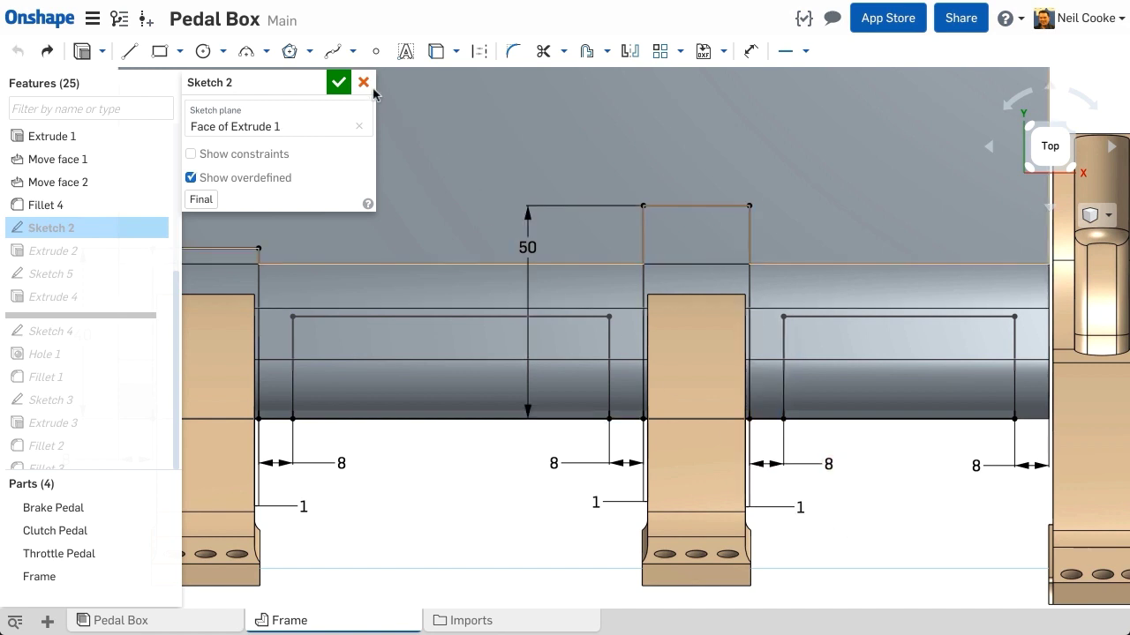
click(365, 83)
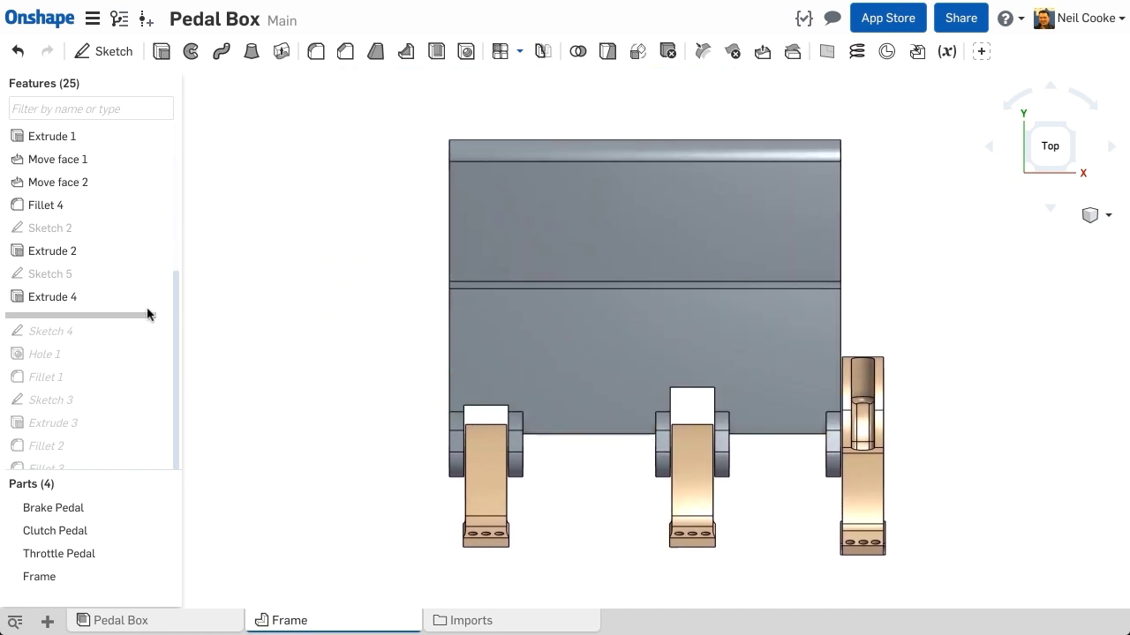
Roll the Frame feature history forward to the end, past Fillet 3.
right_click(137, 316)
click(208, 328)
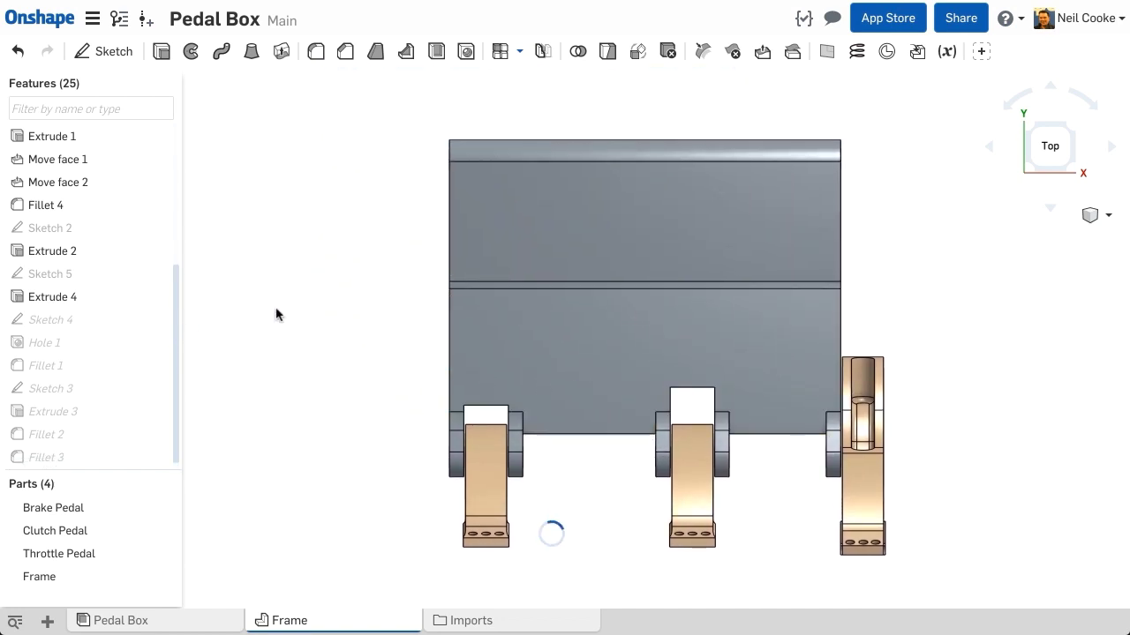
click(543, 242)
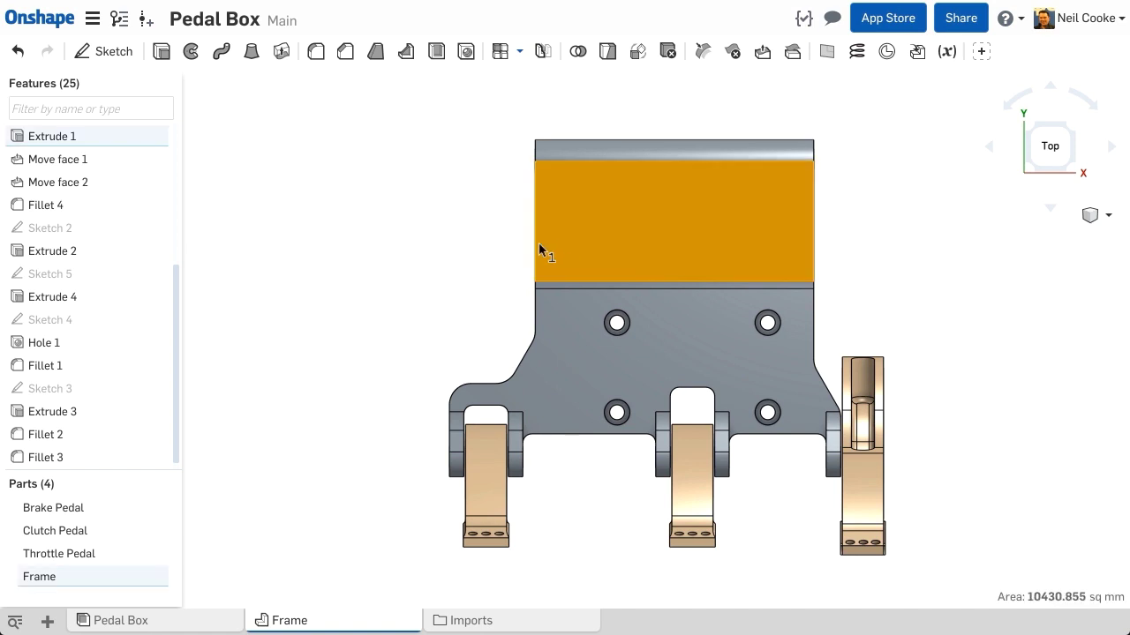
click(403, 285)
Return to the Pedal Box assembly and show the hidden Frame instance.
click(123, 620)
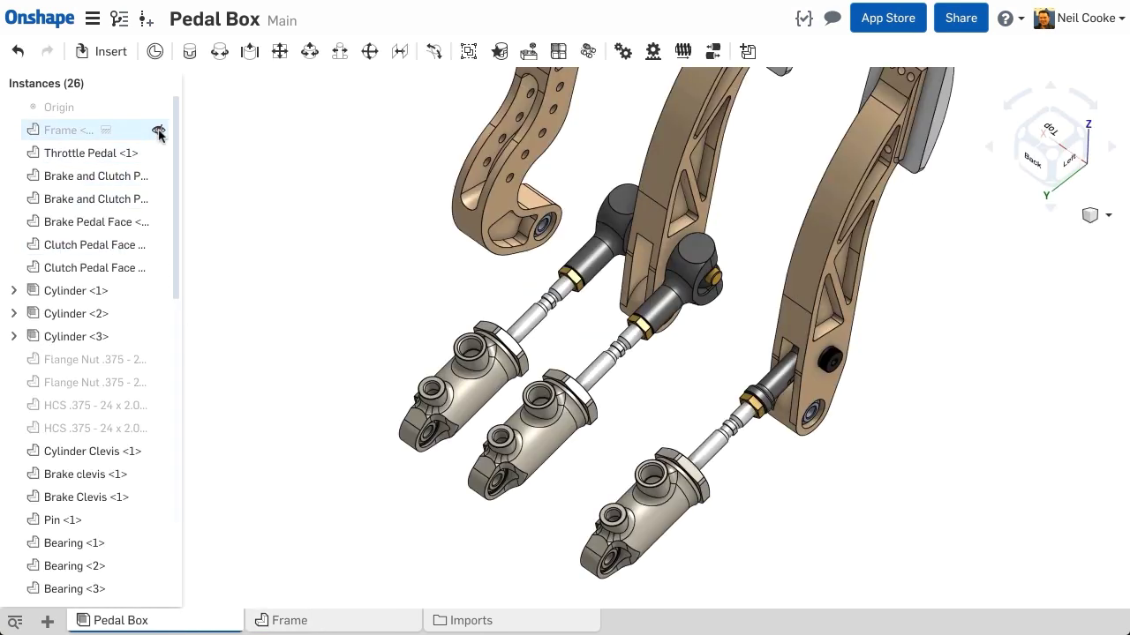
click(157, 131)
middle_drag(282, 253, 288, 298)
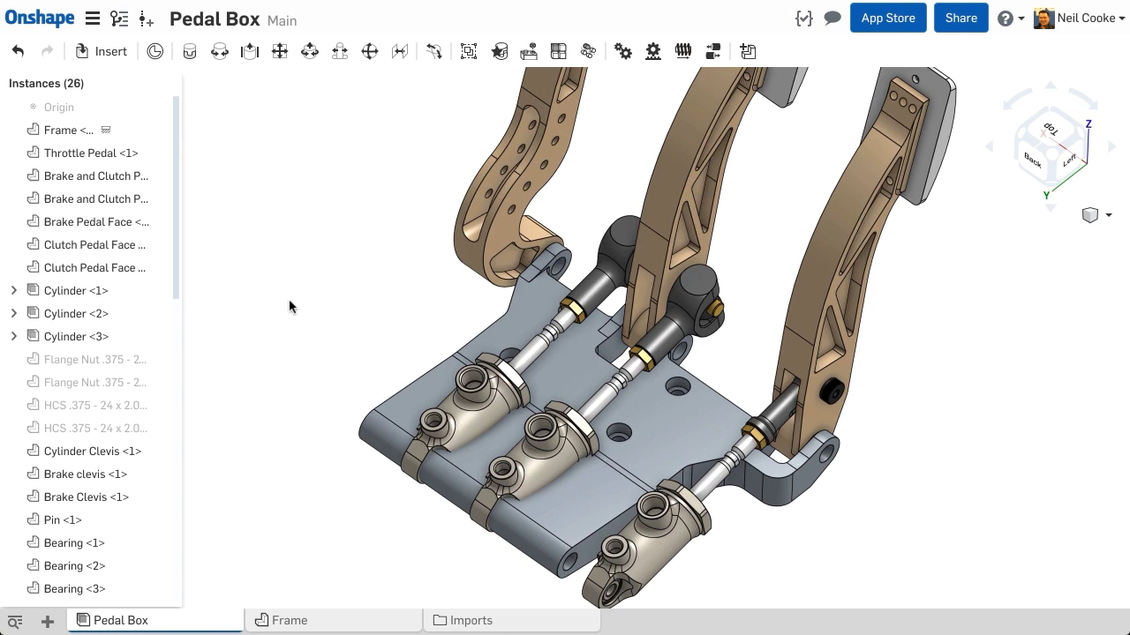
right_drag(288, 299, 291, 254)
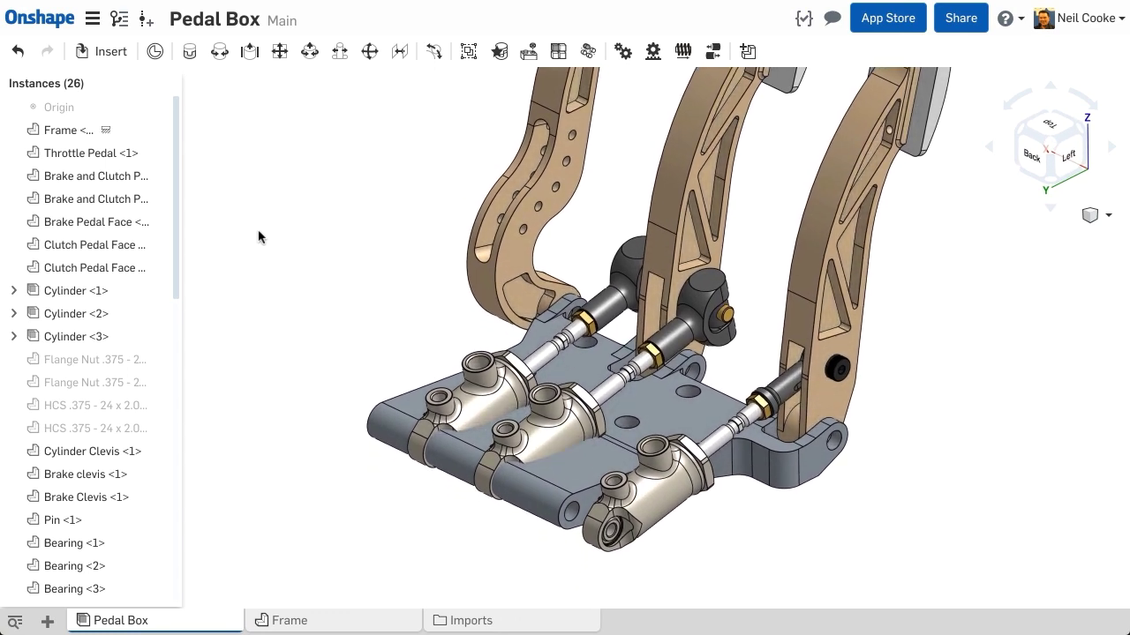
Hide every instance except the Frame, Cylinder <2> and Cylinder <3>.
click(70, 132)
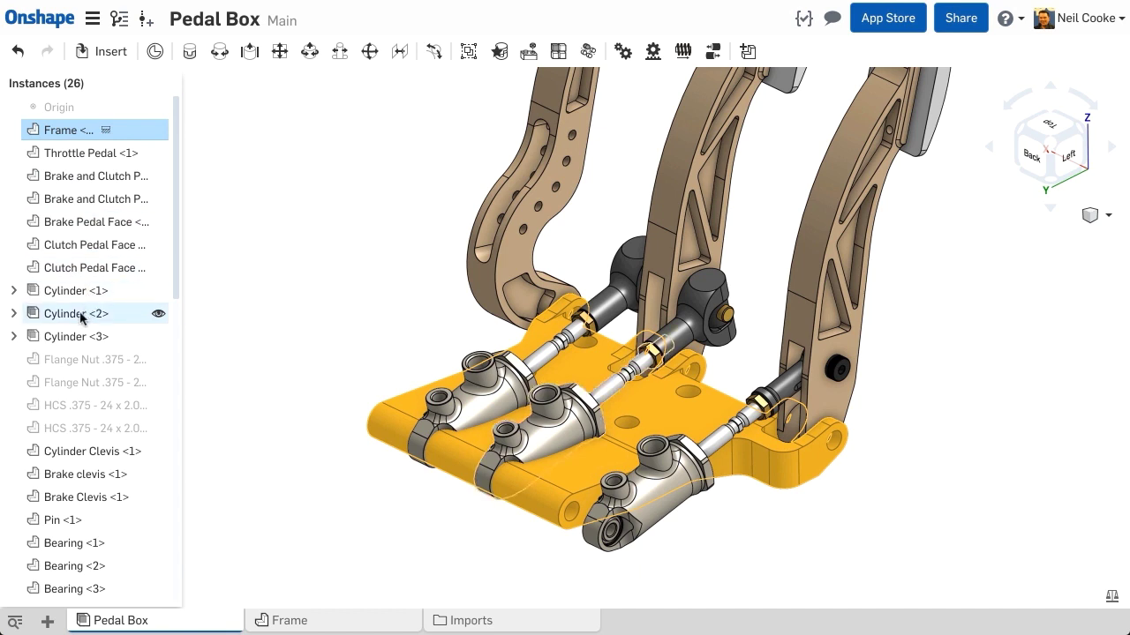
click(78, 316)
click(84, 337)
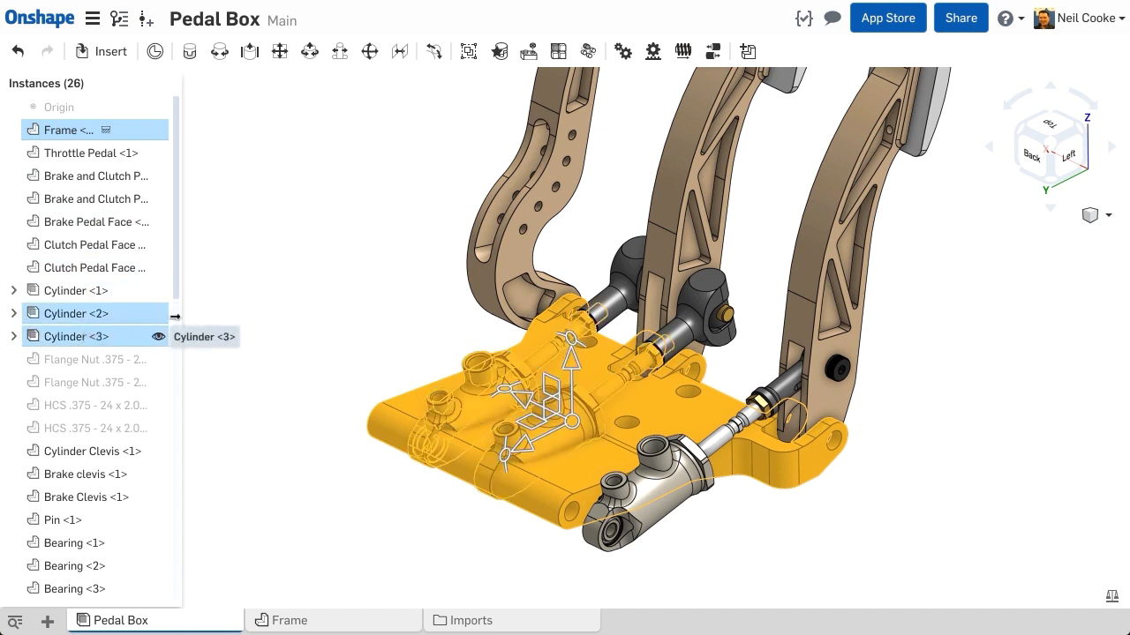
right_click(232, 295)
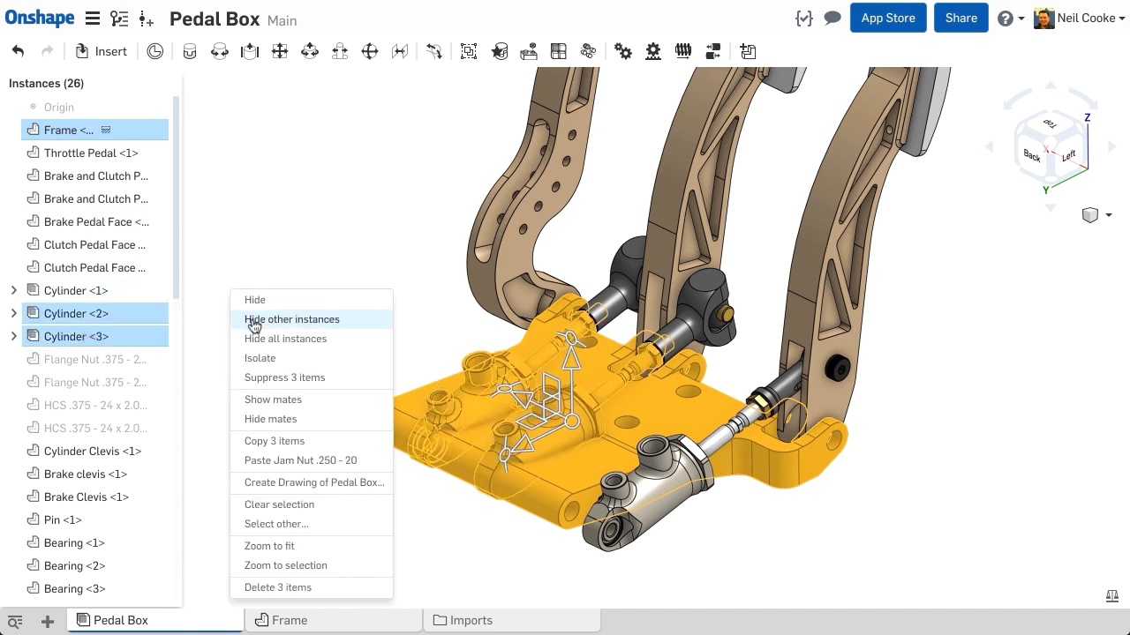
click(255, 319)
click(253, 324)
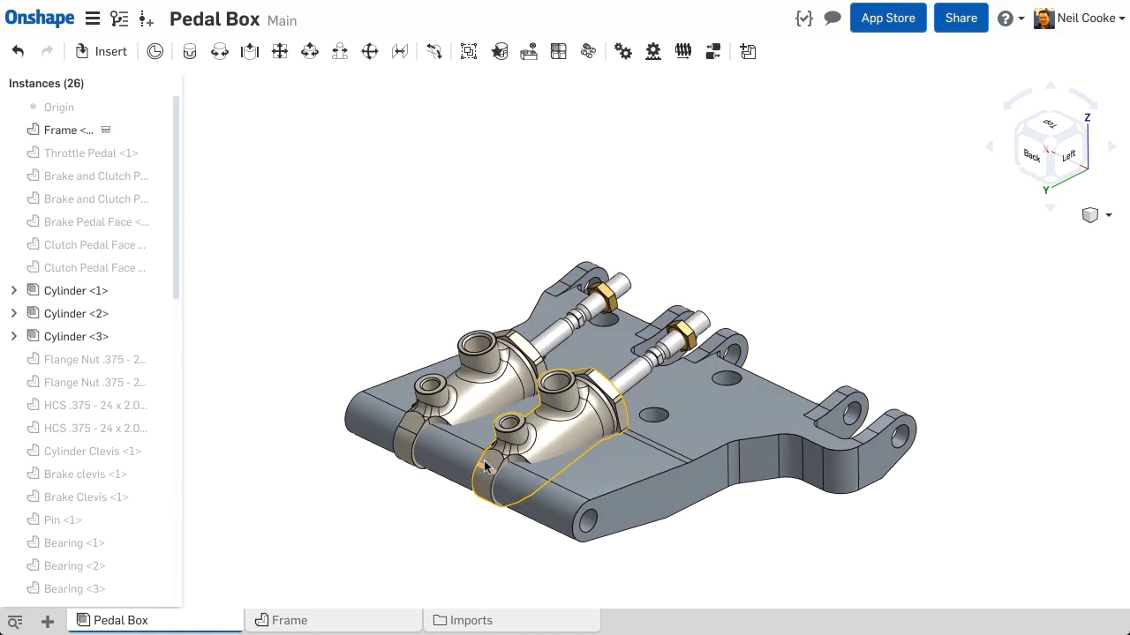
Edit the Frame in the context of the Pedal Box assembly.
scroll(485, 465, up, 5)
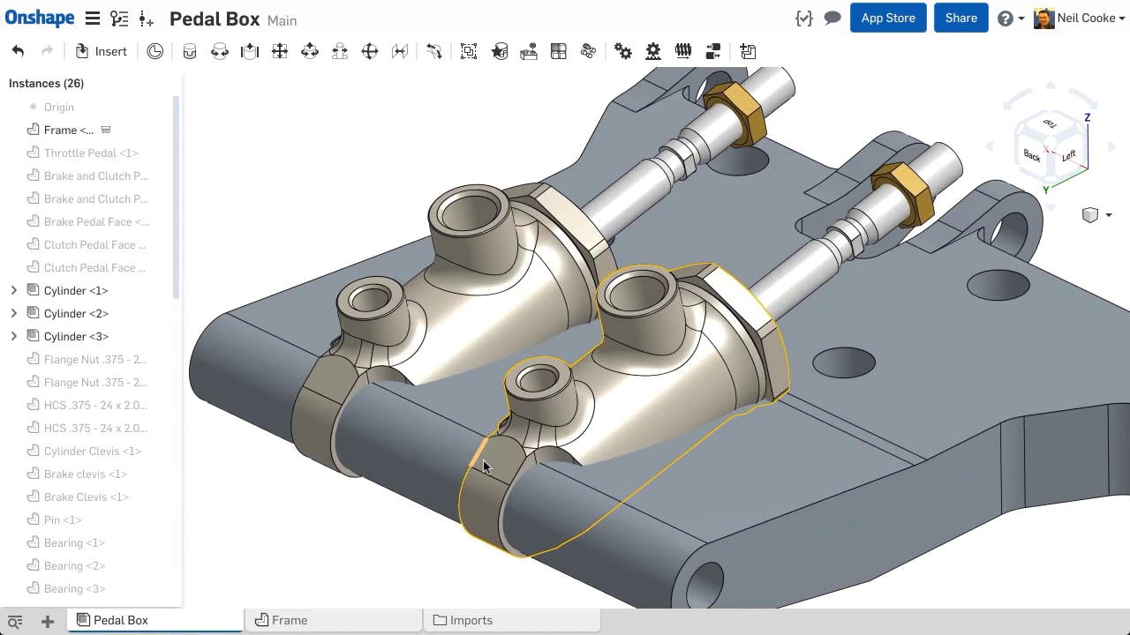
right_click(845, 408)
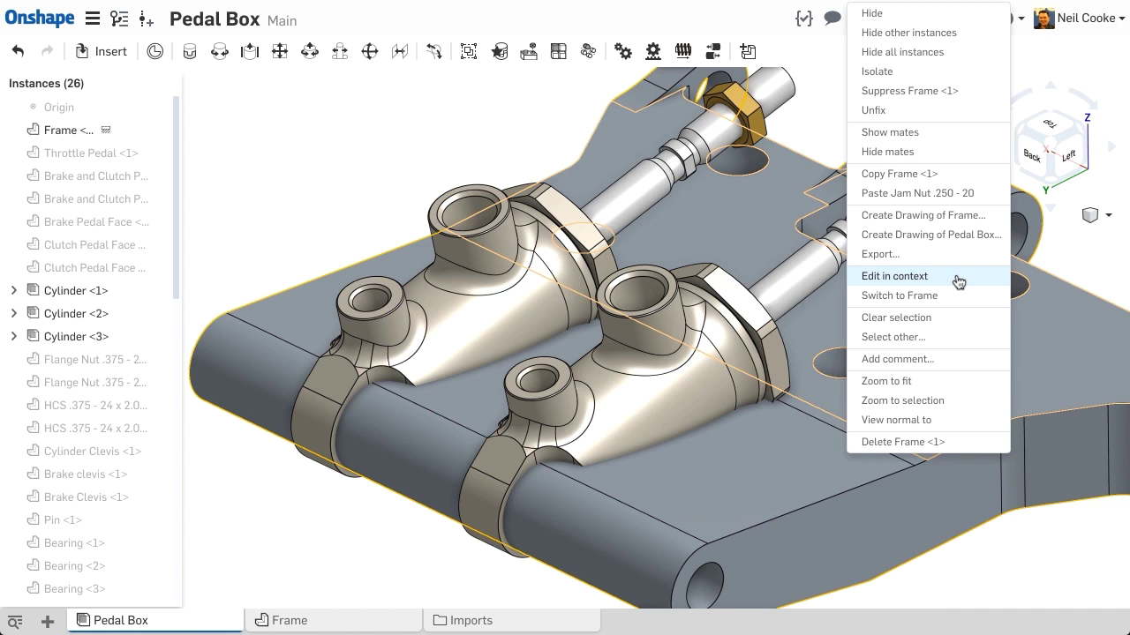
click(894, 276)
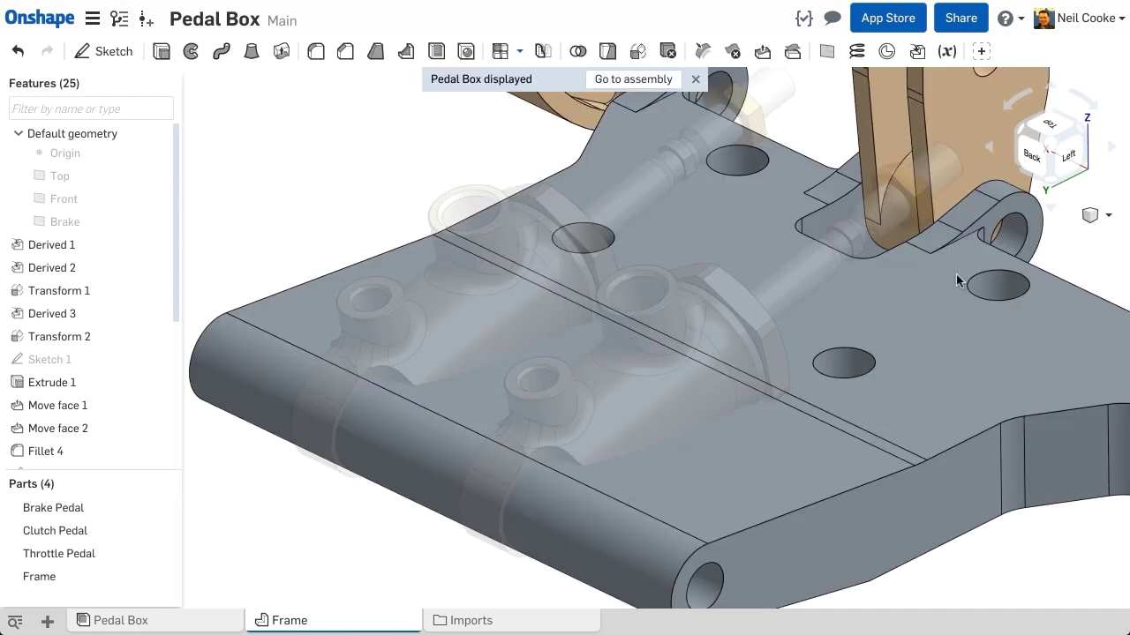
Start a sketch on the frame's large top face with the mounting holes and view it straight on.
right_drag(958, 281, 868, 296)
click(797, 298)
key(s)
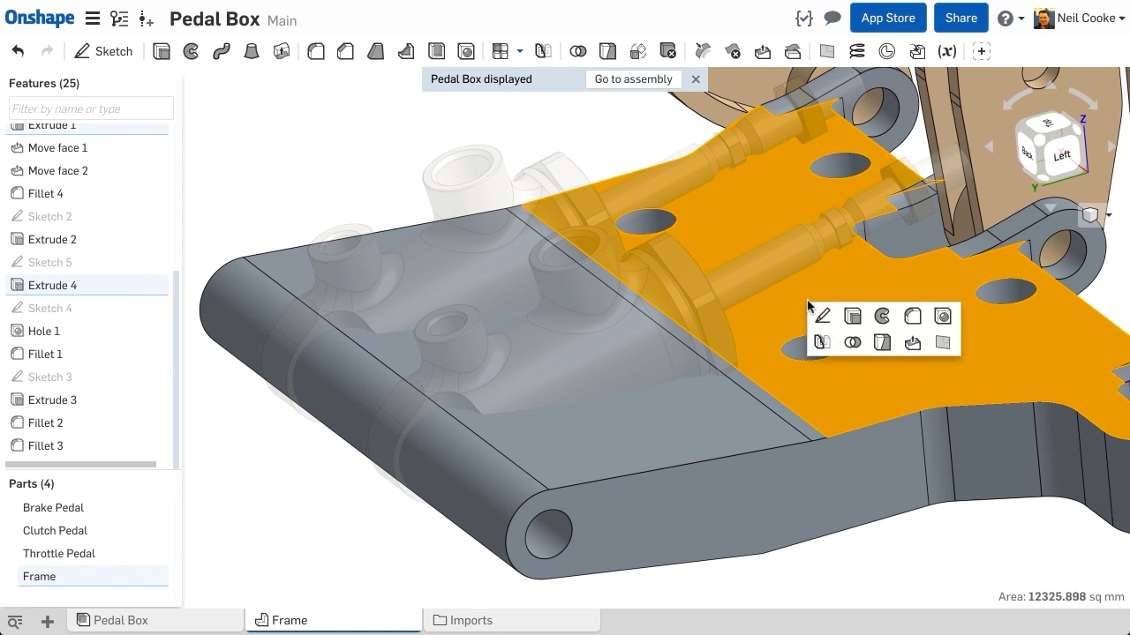
click(821, 315)
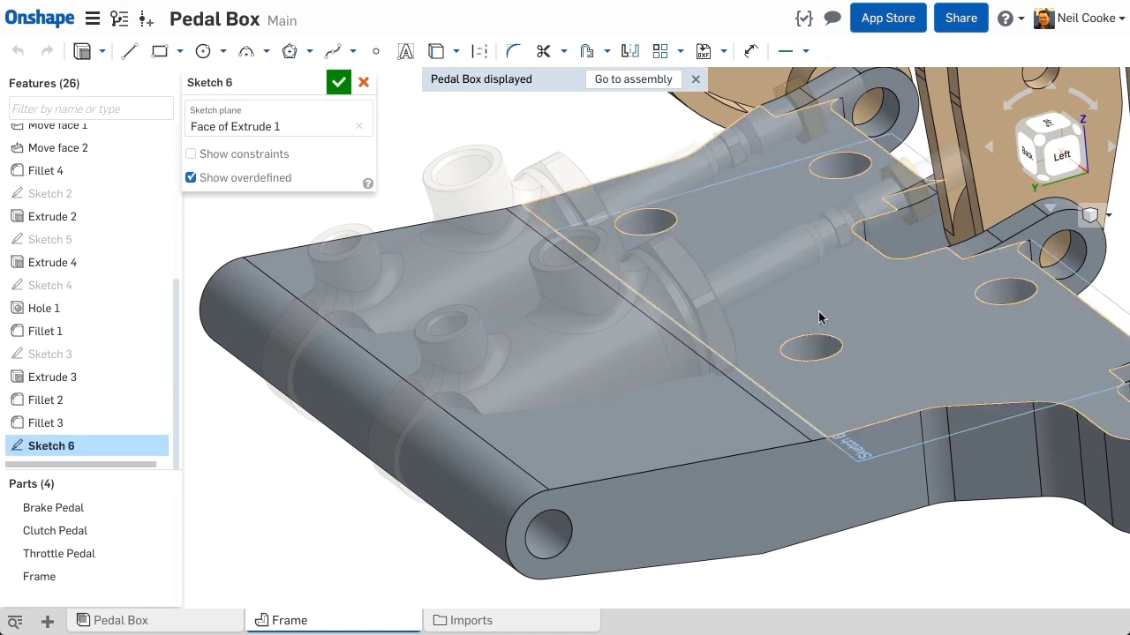
key(n)
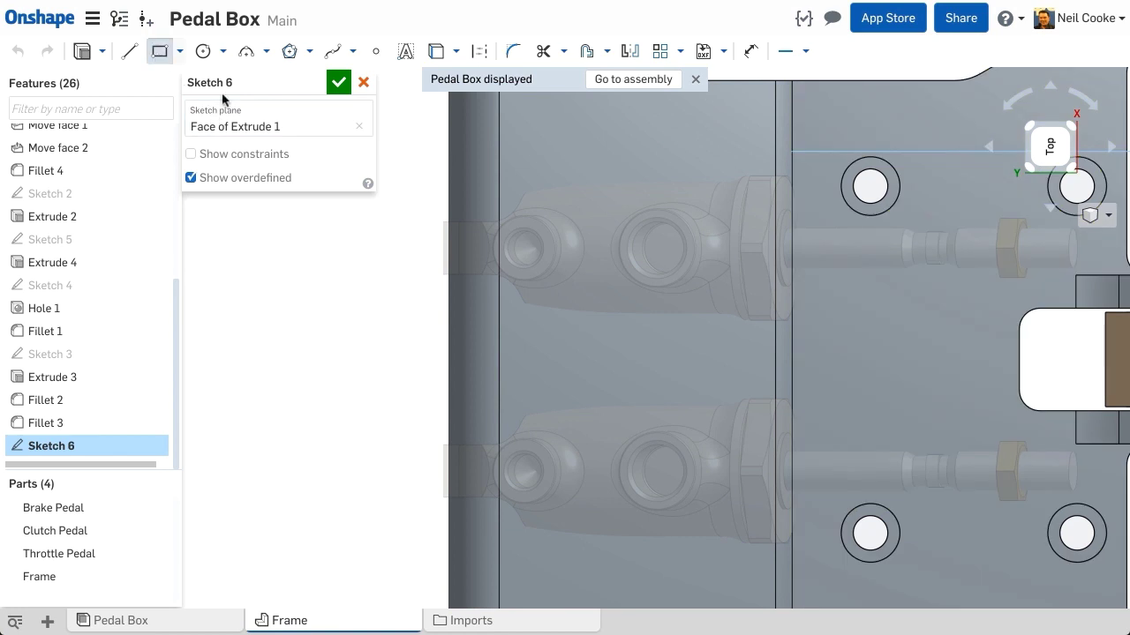
Sketch two corner rectangles, each about 95 by 44 mm, around the two cylinders and overhanging the frame's rounded end.
click(398, 156)
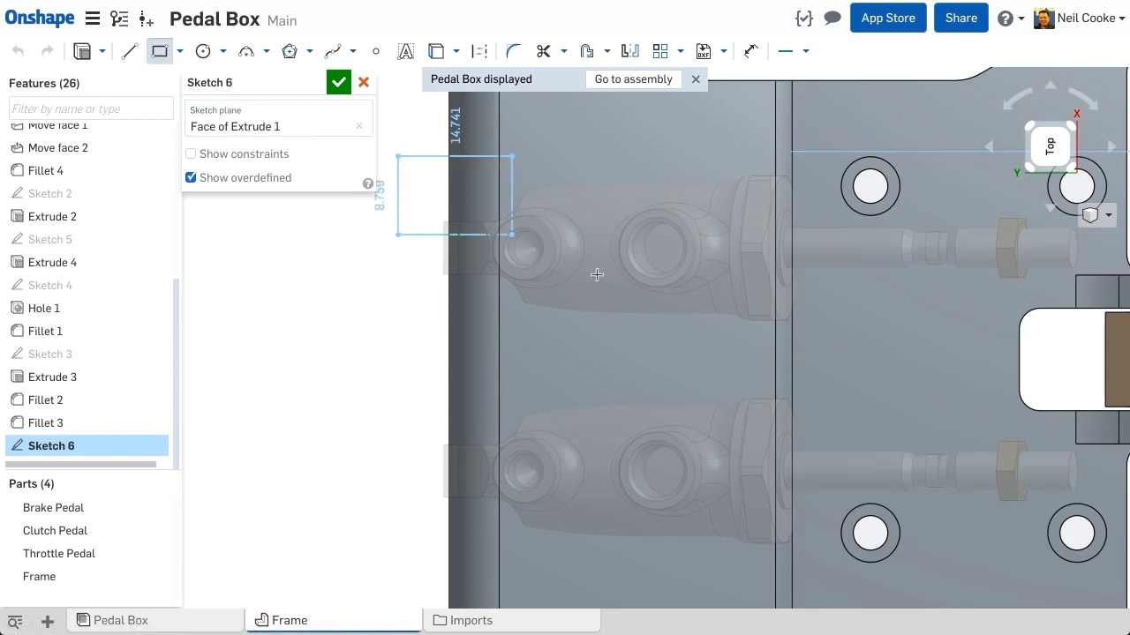
click(788, 337)
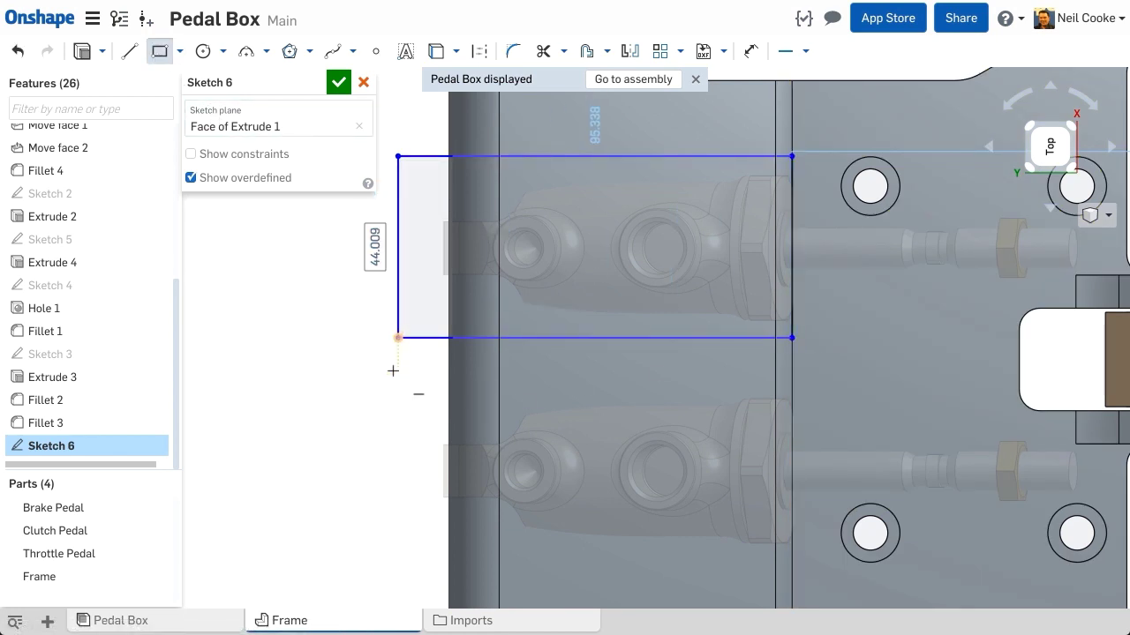
click(397, 378)
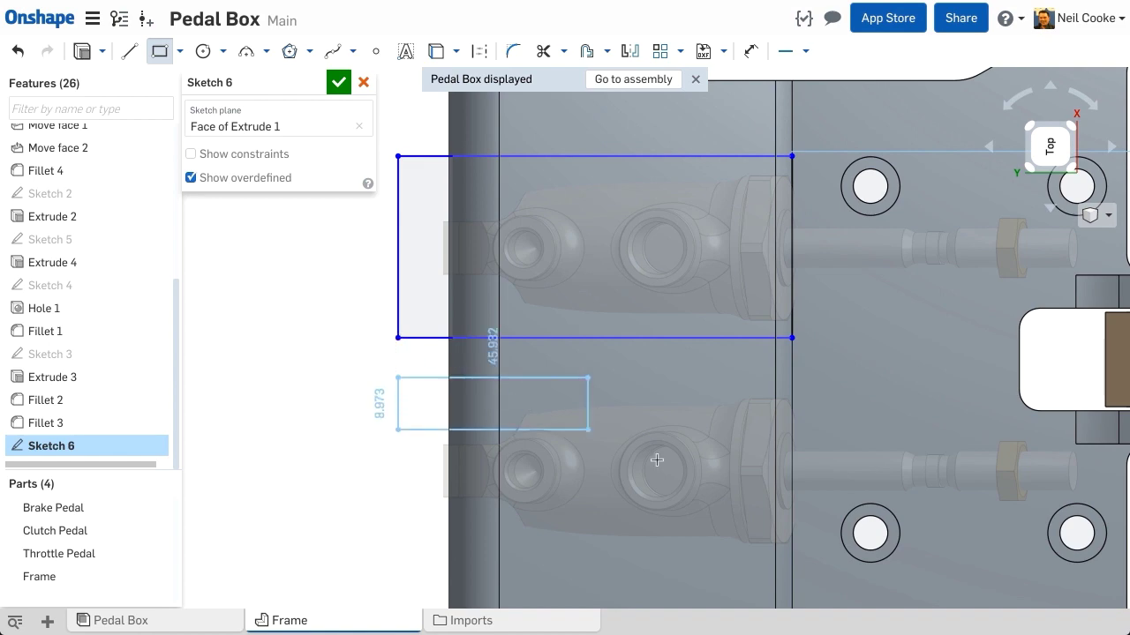
click(787, 560)
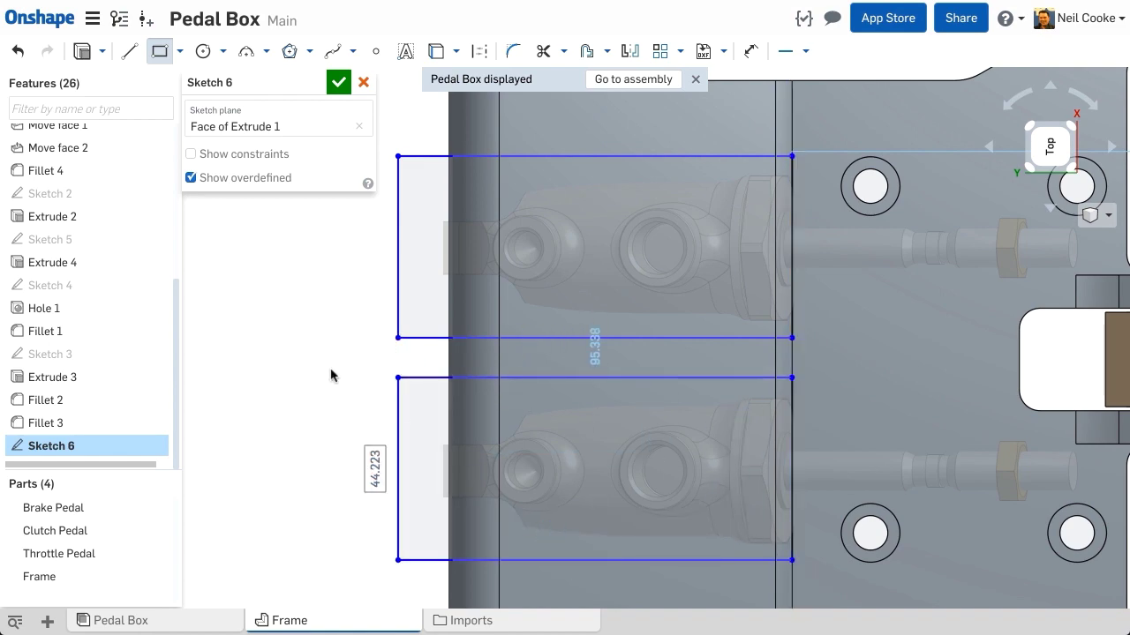
key(Escape)
Dimension the upper rectangle's top edge 4 mm from the top of the upper cylinder's hex flange.
scroll(795, 159, up, 5)
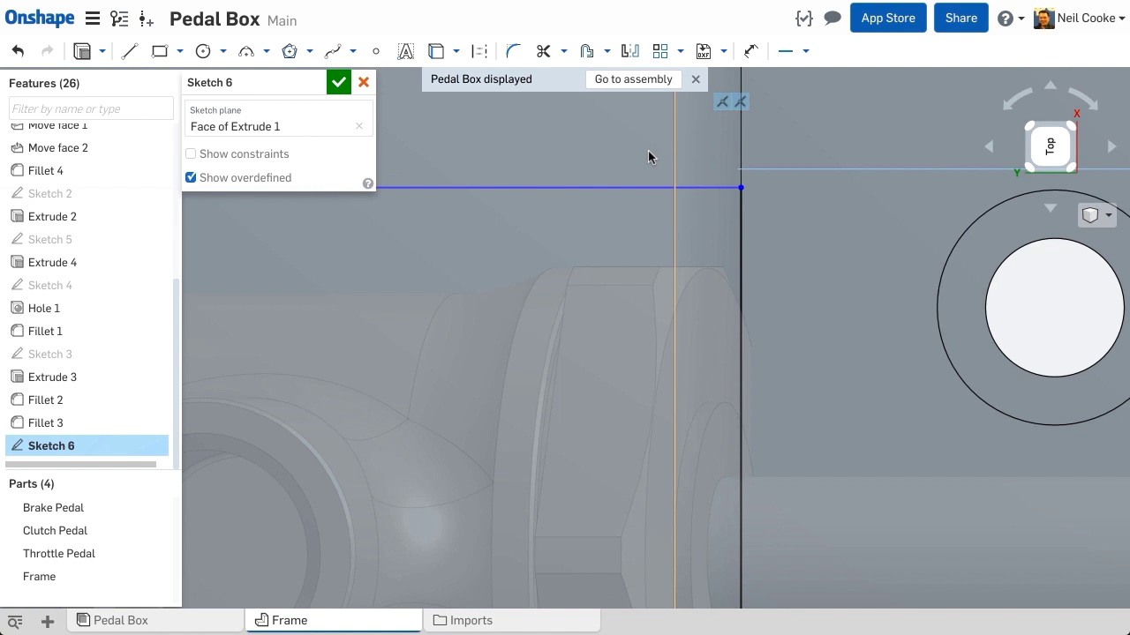
scroll(647, 157, up, 1)
click(625, 193)
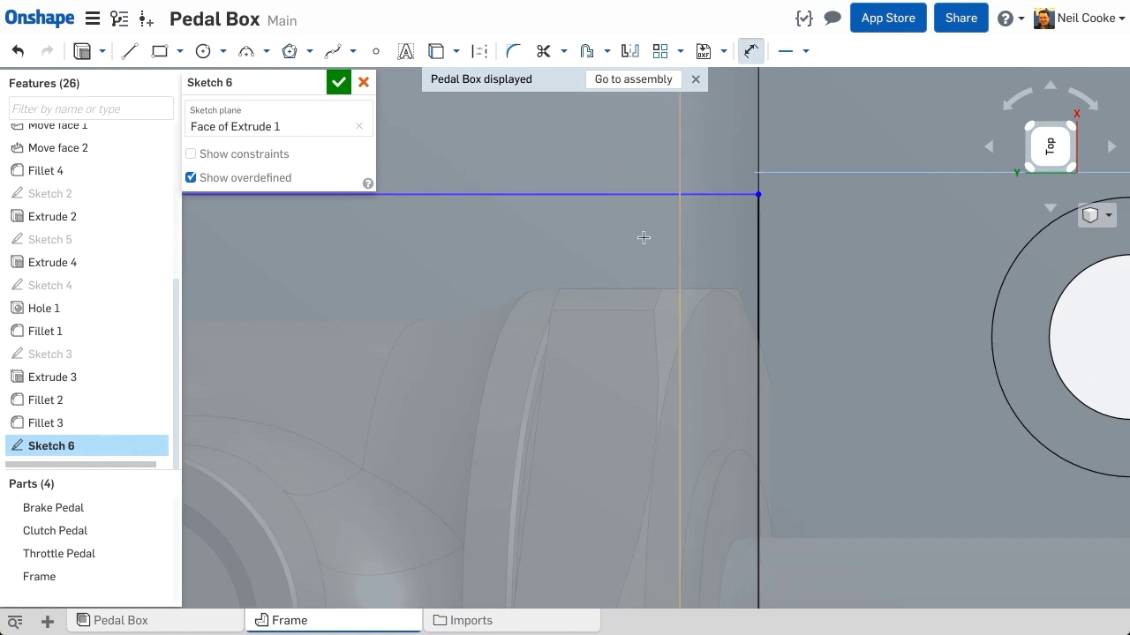
click(648, 287)
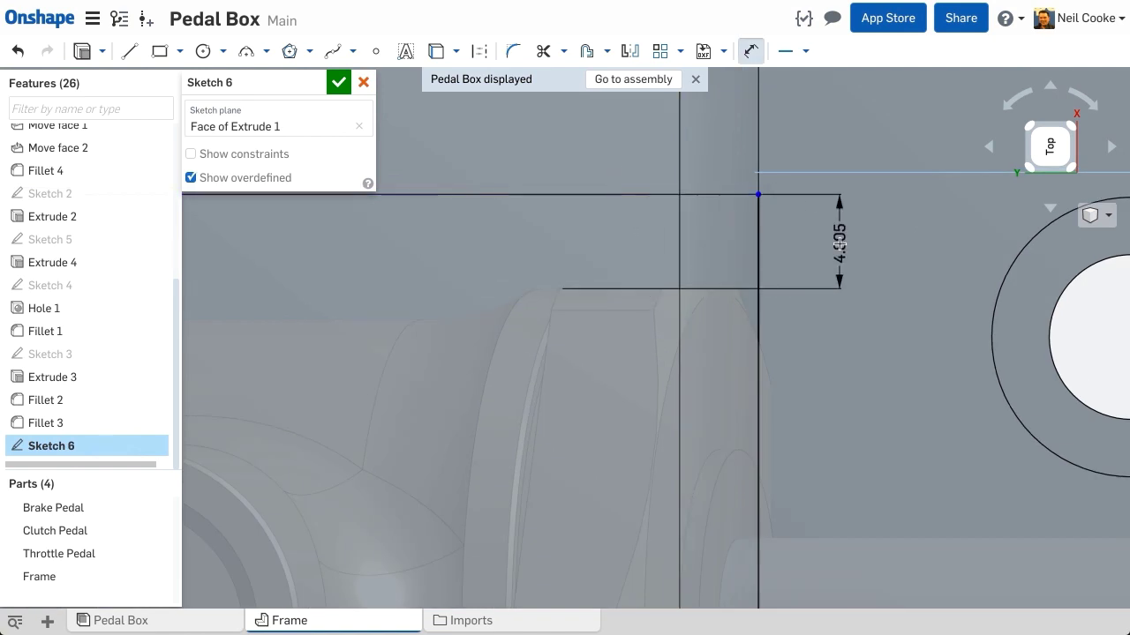
click(838, 243)
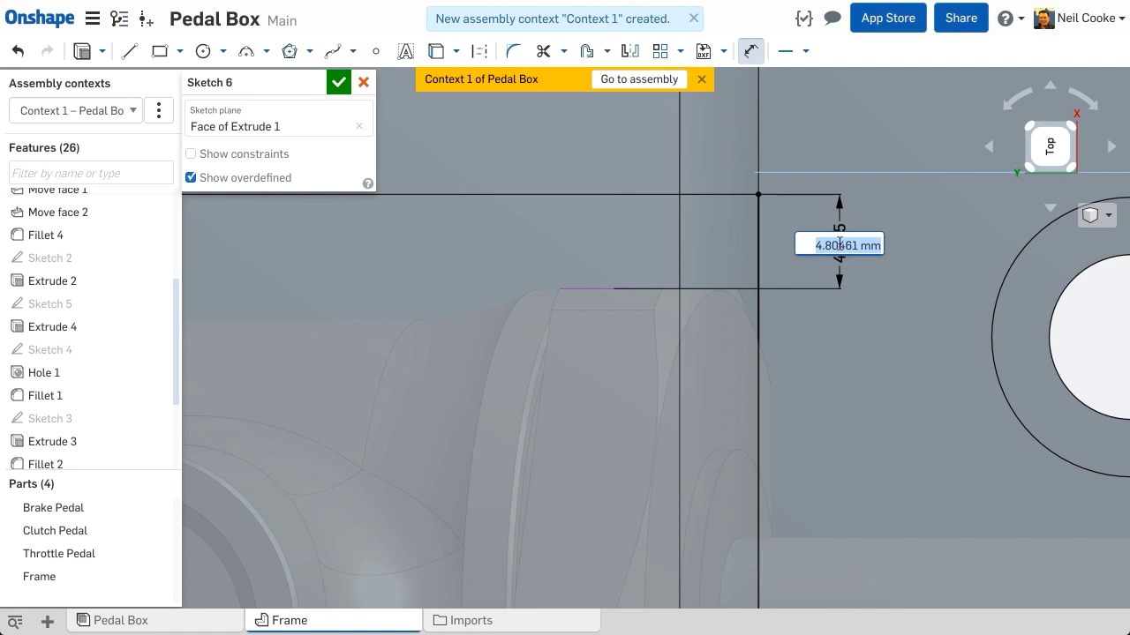
text(4)
key(Return)
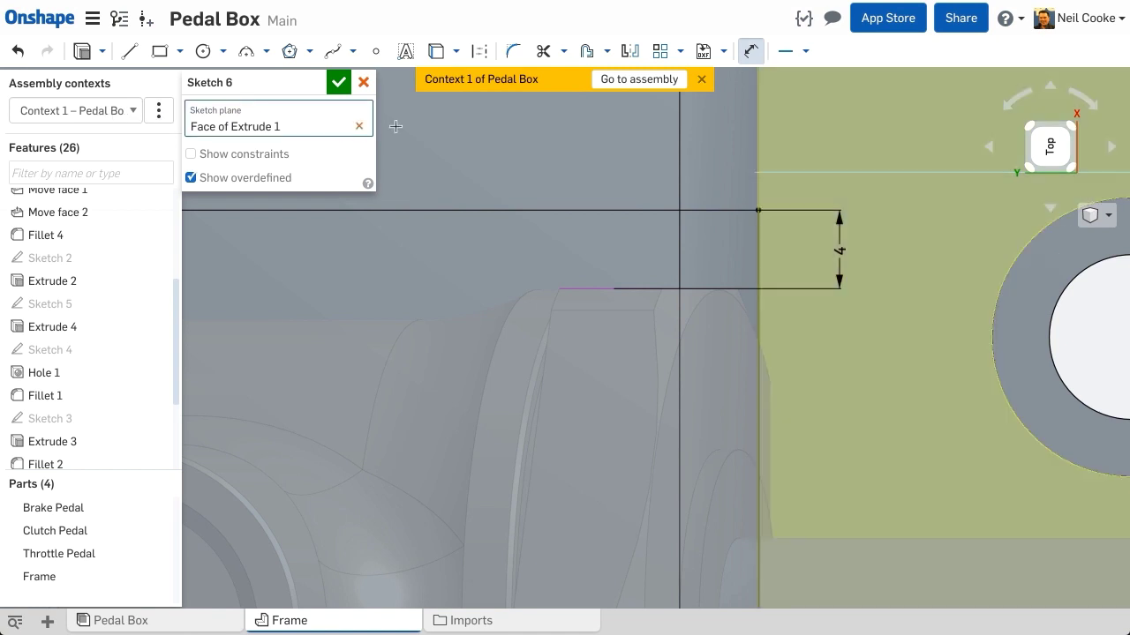
Dimension the upper rectangle's bottom edge 4 mm from the bottom of the upper cylinder's hex flange.
scroll(645, 303, down, 3)
middle_drag(658, 447, 651, 204)
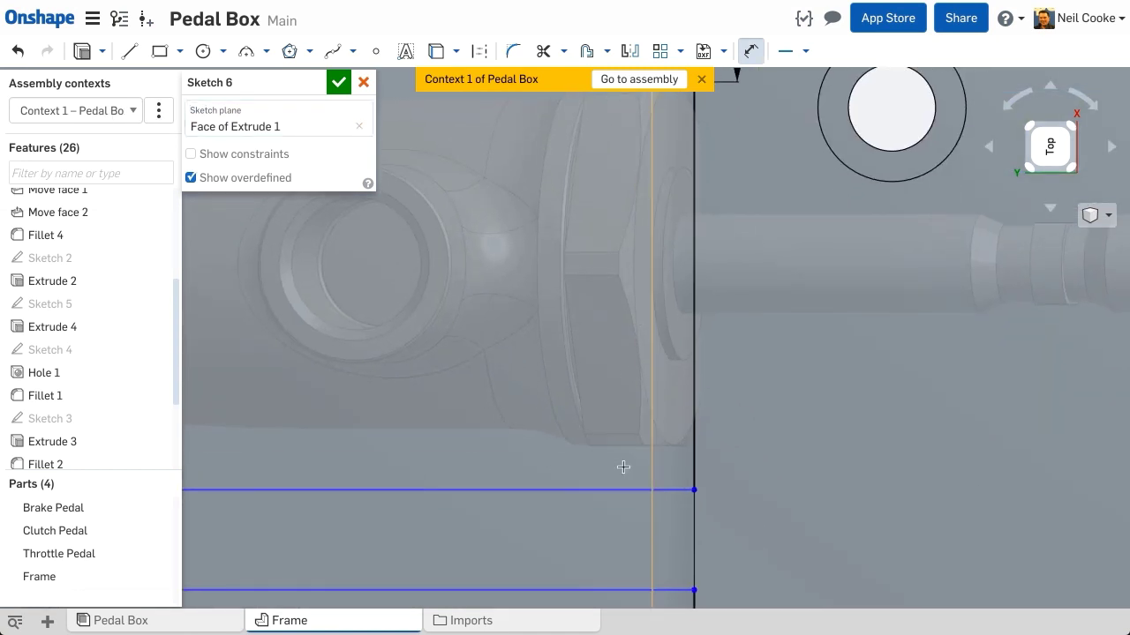
scroll(622, 481, up, 2)
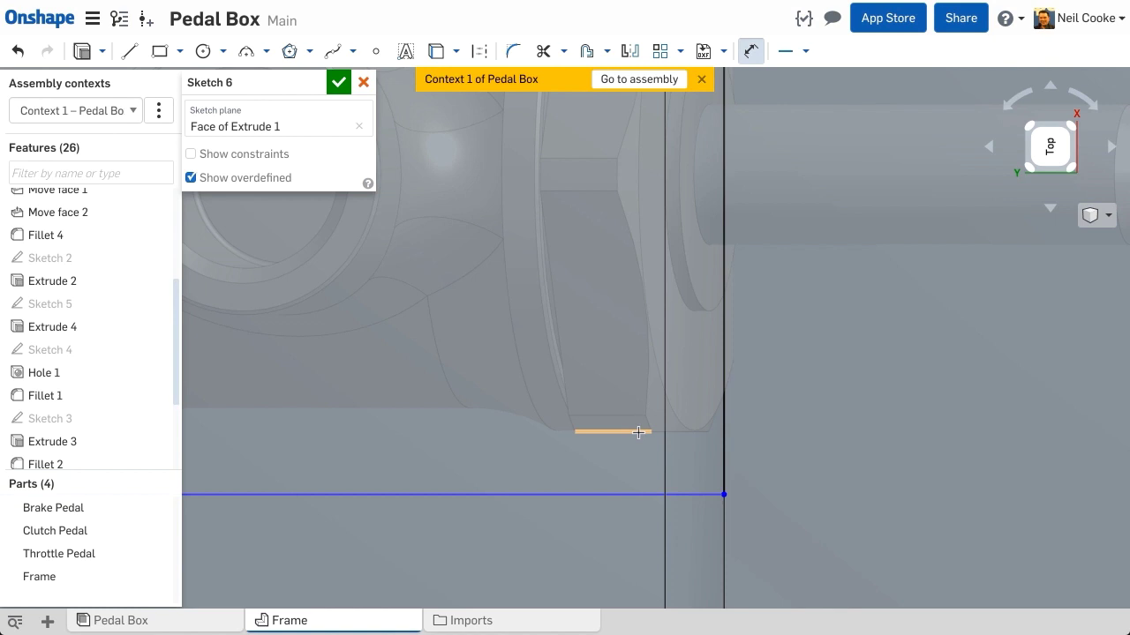
click(641, 492)
click(697, 432)
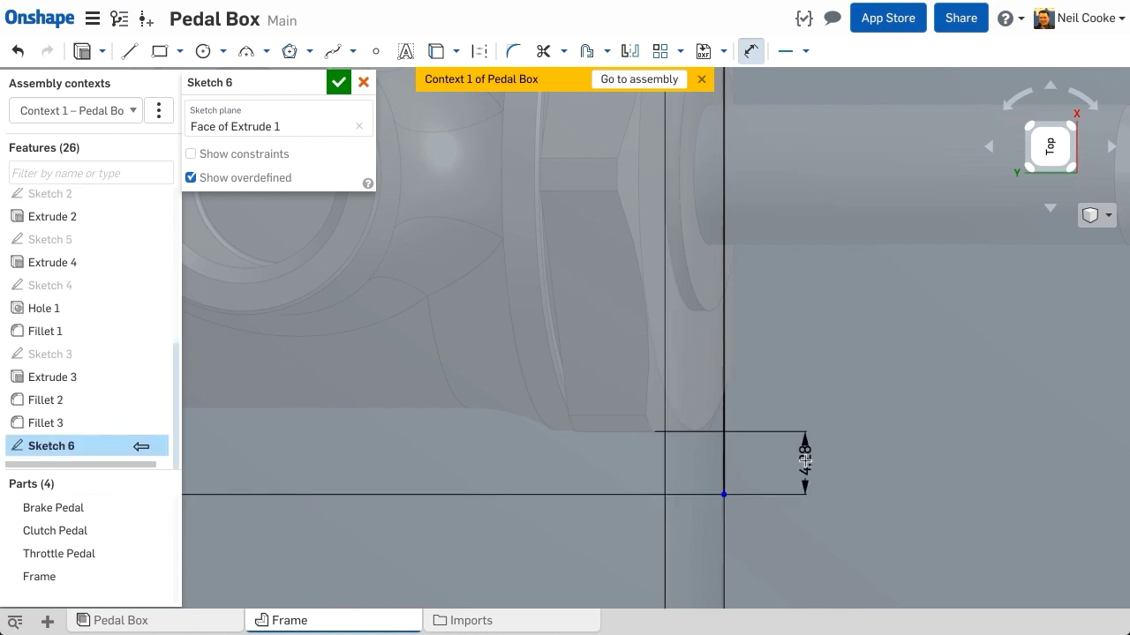
click(805, 463)
text(4)
key(Return)
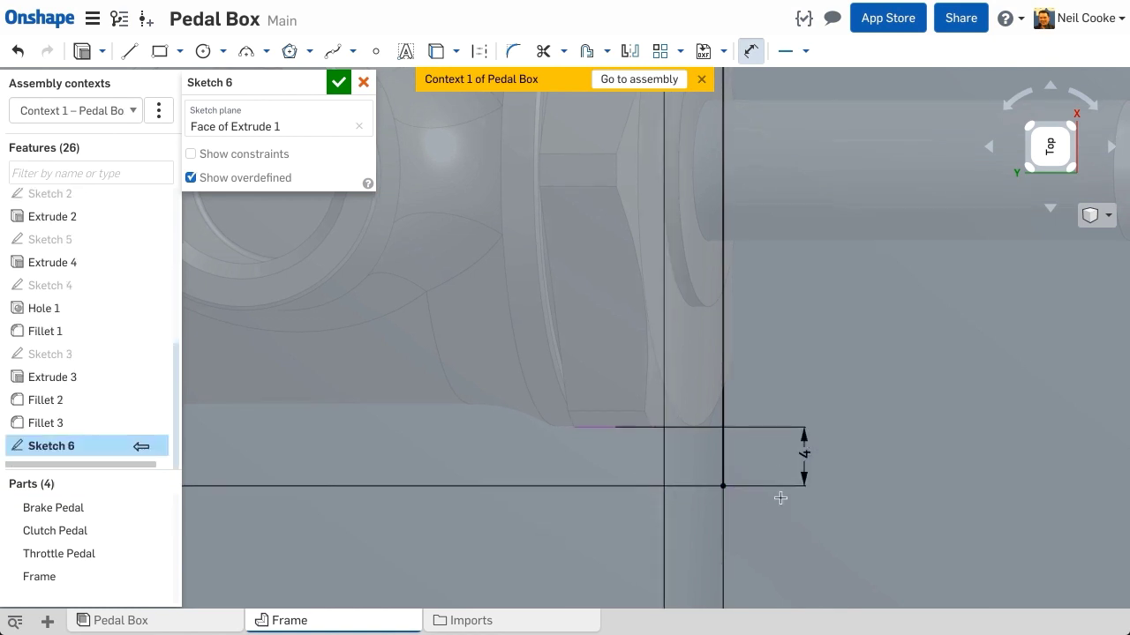
Dimension the lower rectangle's top edge 4 mm from the top of the lower cylinder's hex flange.
middle_drag(782, 497, 717, 243)
click(718, 262)
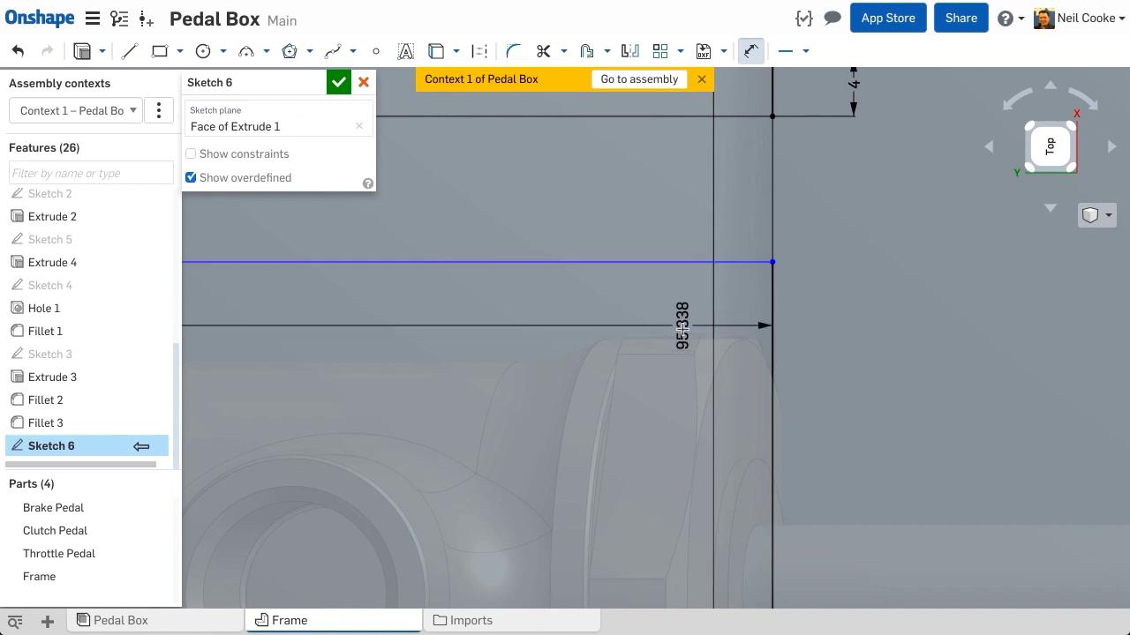
click(718, 333)
click(856, 309)
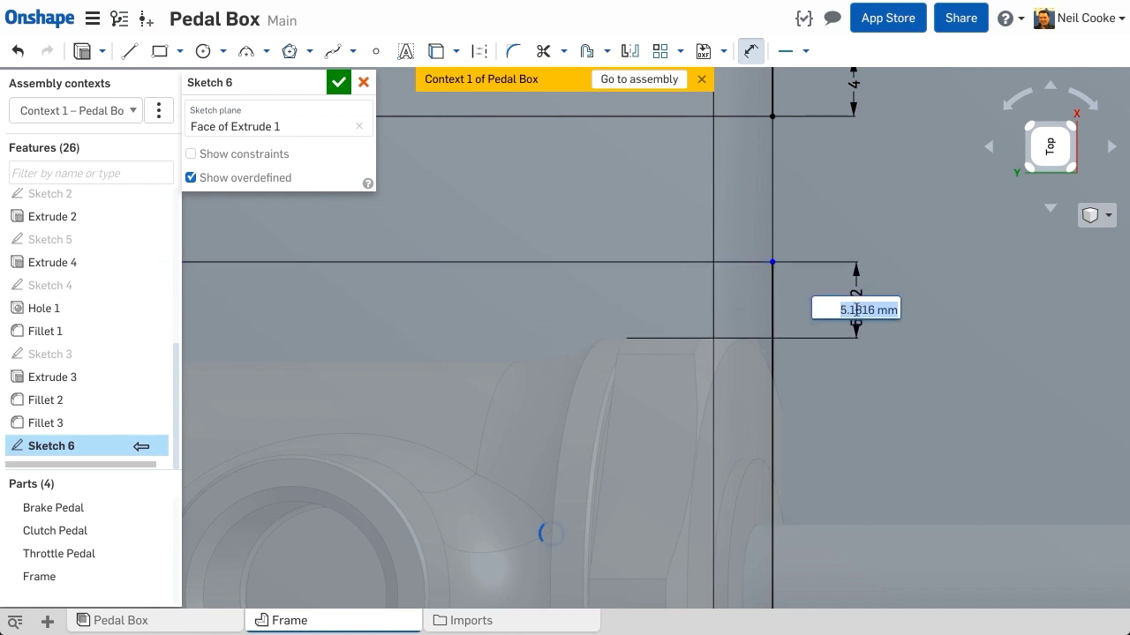
text(4)
key(Return)
Dimension the lower rectangle's bottom edge 4 mm from the bottom of the lower cylinder's hex flange.
middle_drag(789, 459, 832, 102)
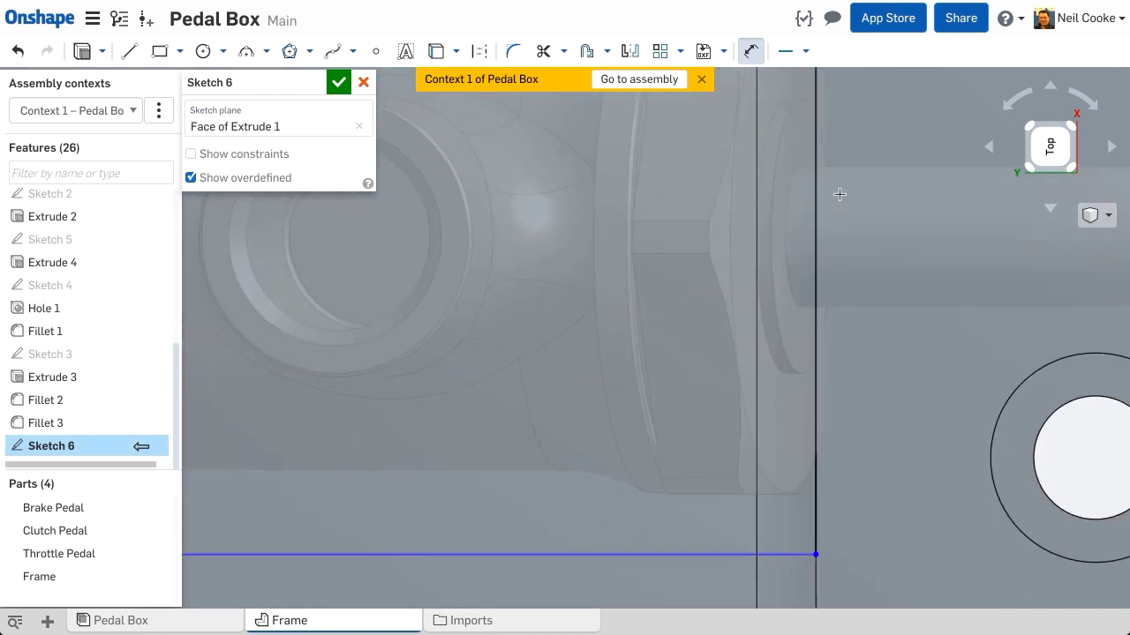
middle_drag(835, 331, 829, 261)
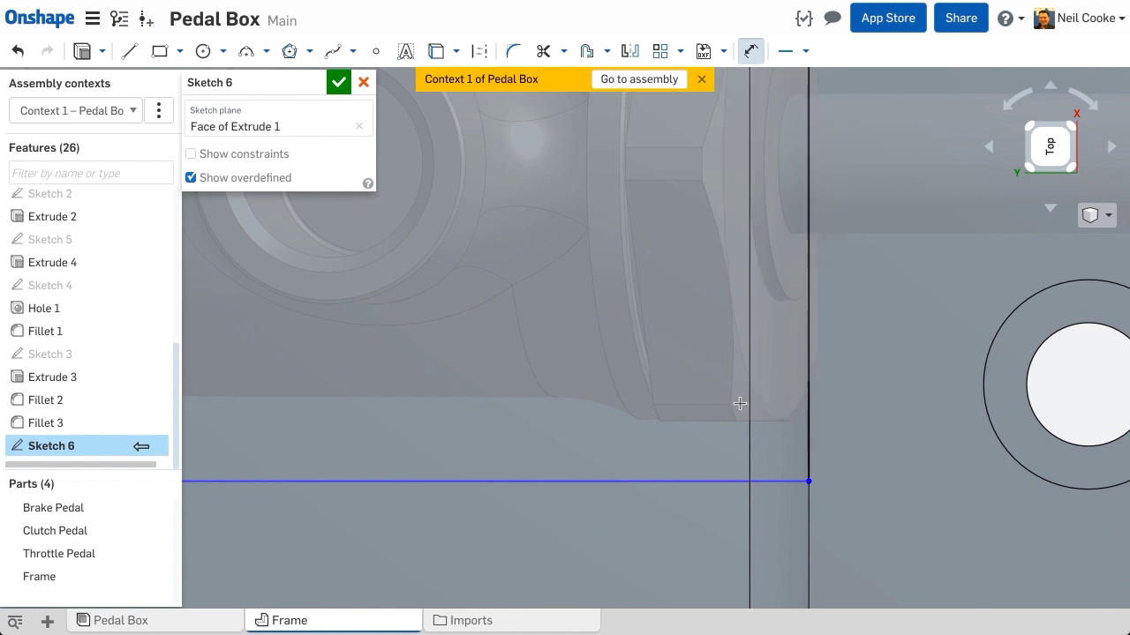
click(732, 480)
click(861, 455)
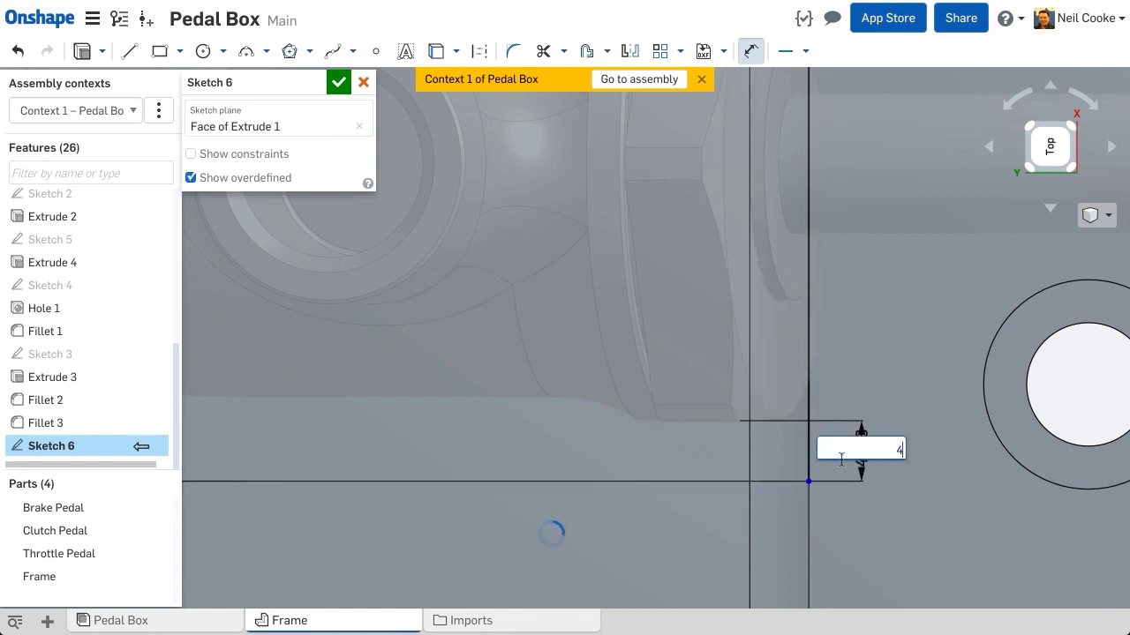
key(Return)
Extrude both rectangles as a Remove cut on the frame, Through all, with a second end position also set to Through all.
scroll(787, 433, down, 5)
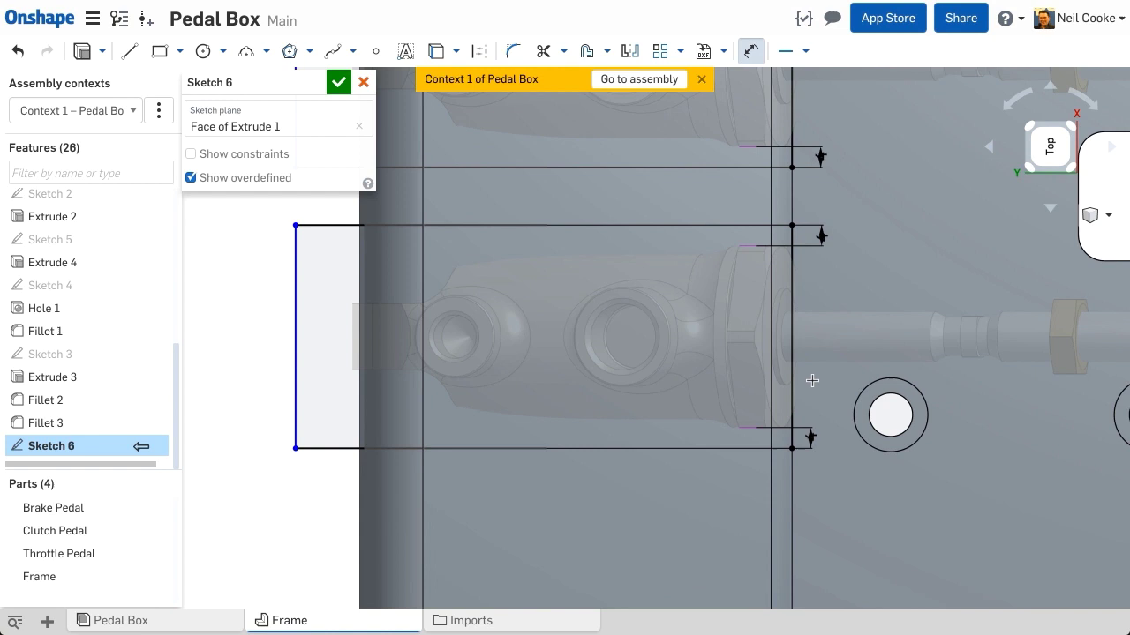
middle_drag(812, 381, 881, 508)
scroll(881, 509, down, 2)
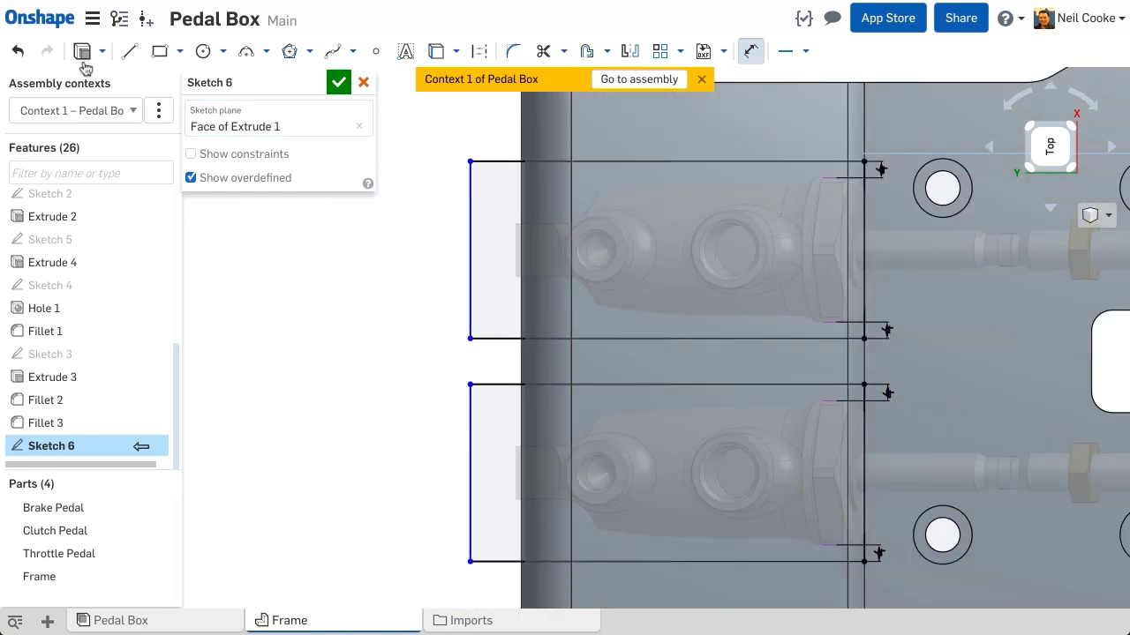
key(shift+e)
click(287, 130)
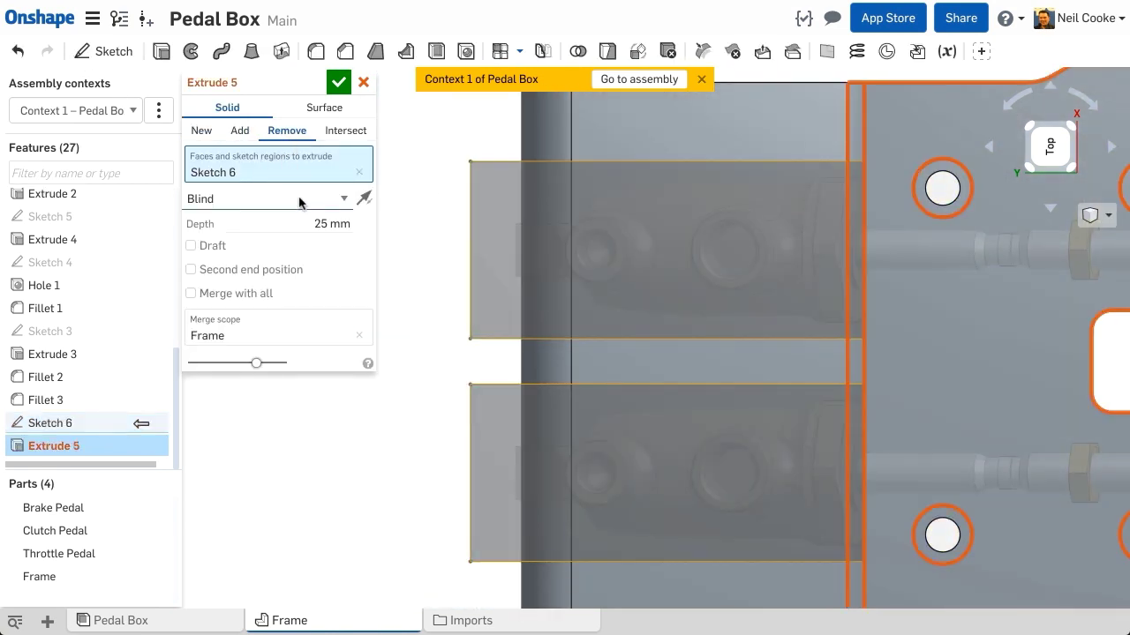
click(283, 197)
click(264, 292)
click(265, 246)
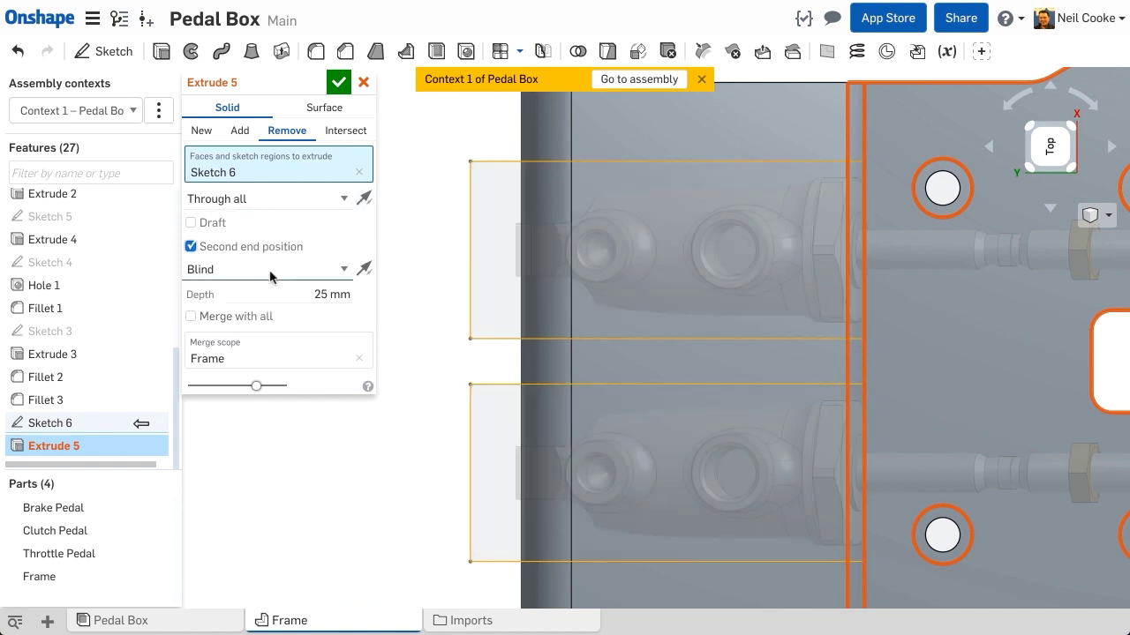
click(270, 276)
click(260, 347)
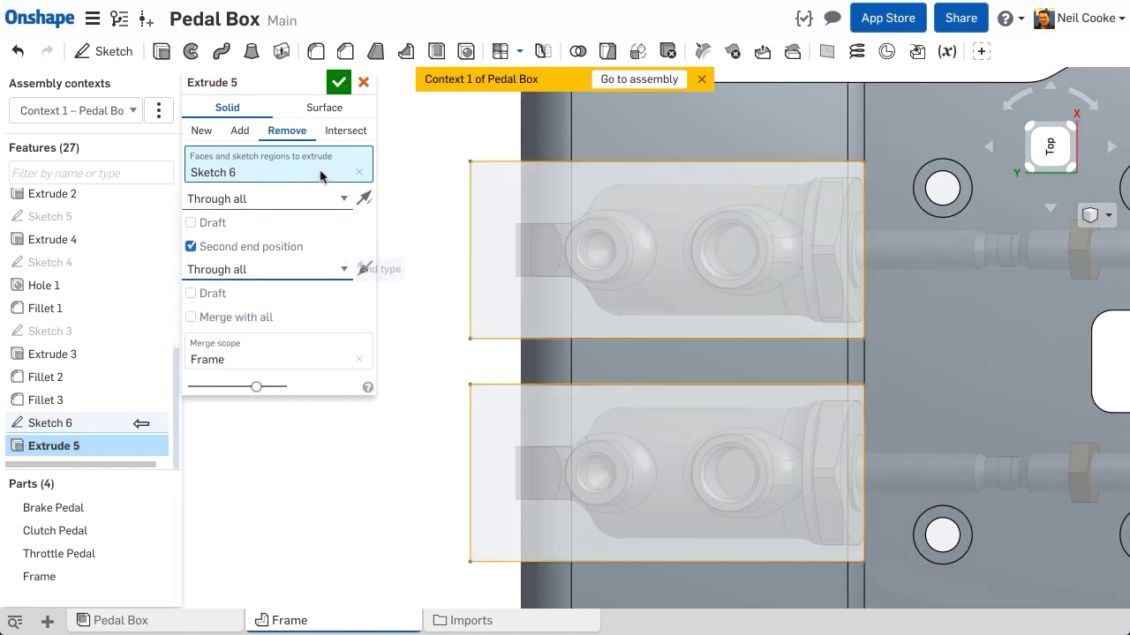
click(336, 85)
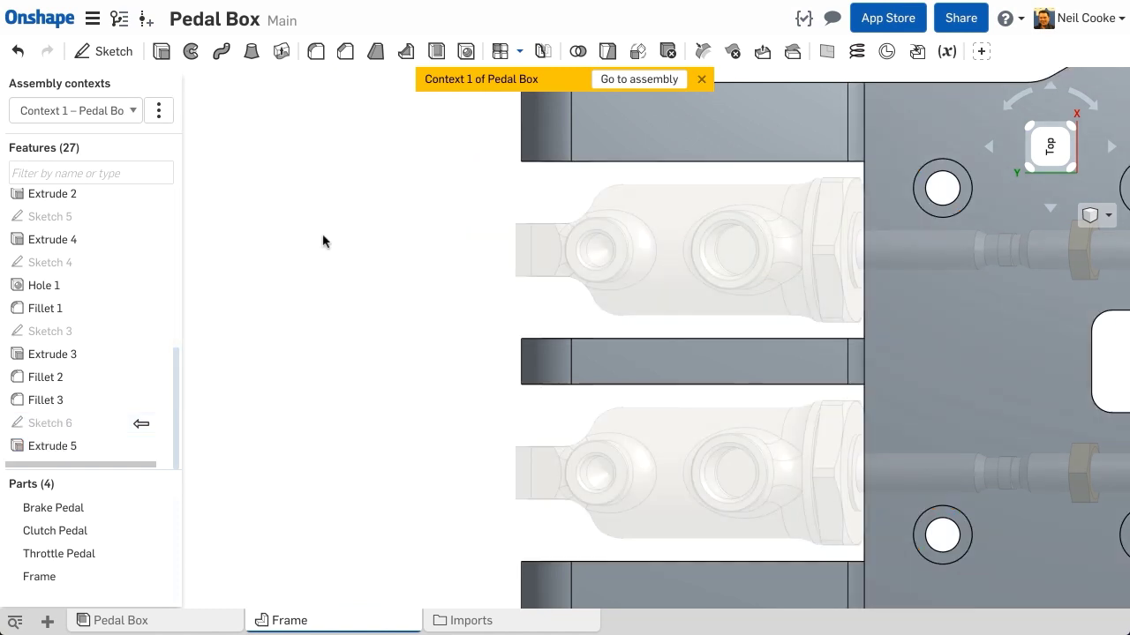
Switch the assembly context to None and restore the Context 1 – Pedal Box context.
middle_drag(370, 273, 271, 256)
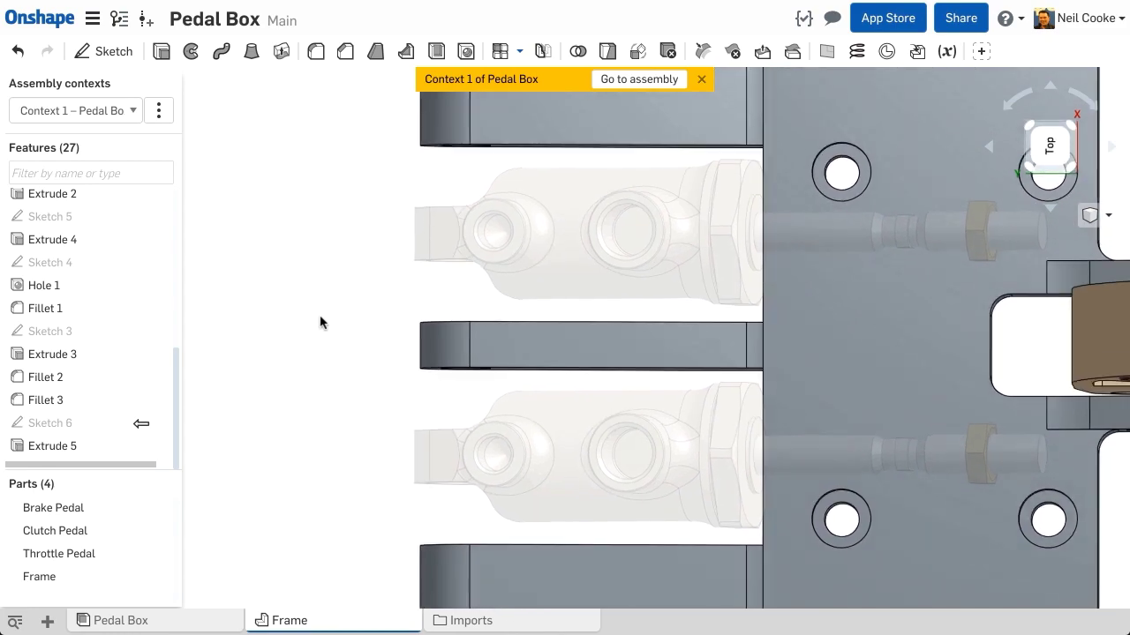
right_drag(320, 318, 279, 196)
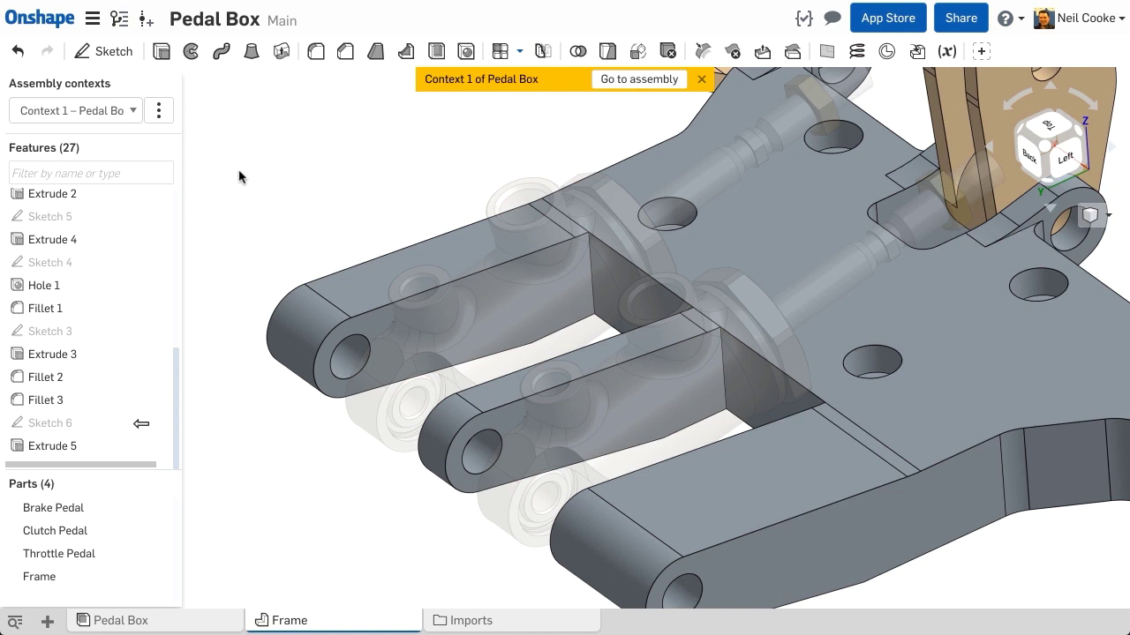
click(134, 111)
click(115, 91)
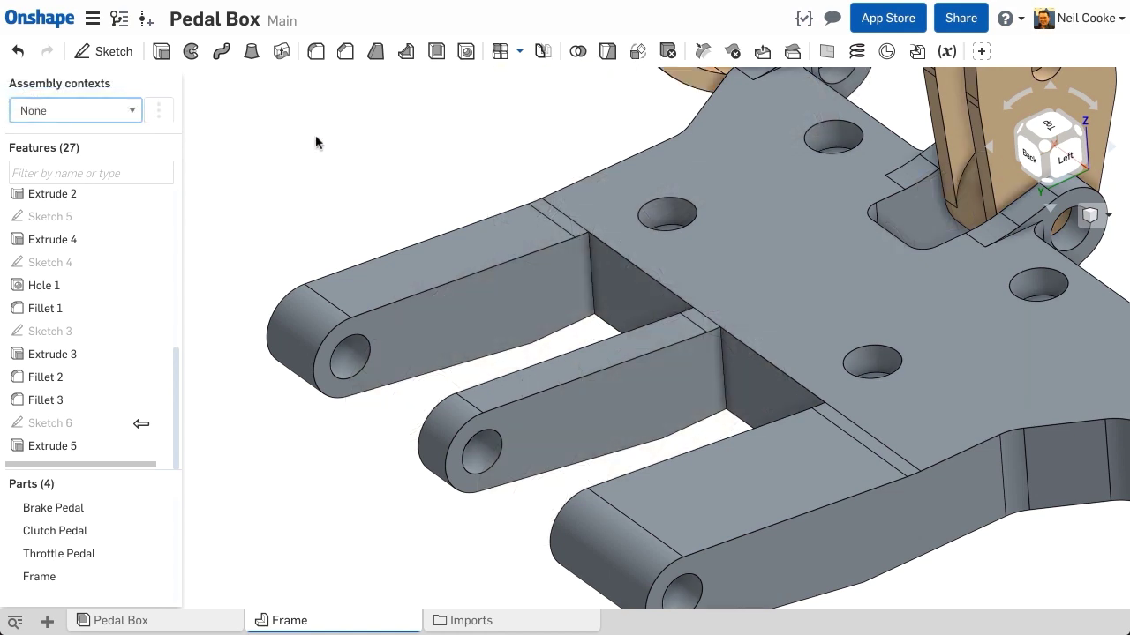
click(130, 112)
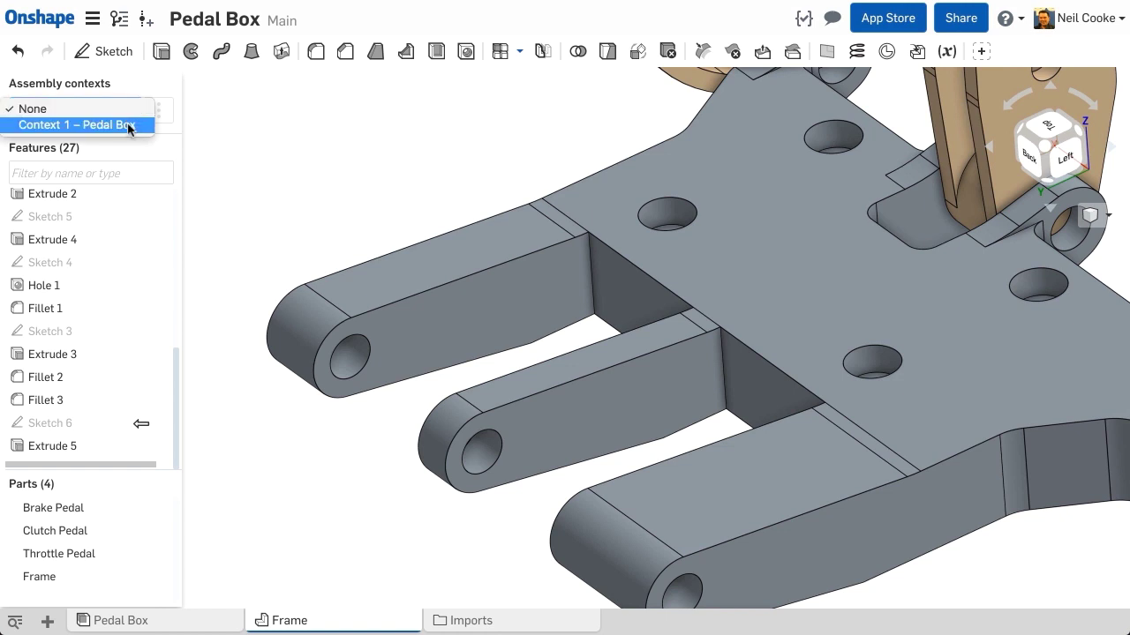
click(129, 126)
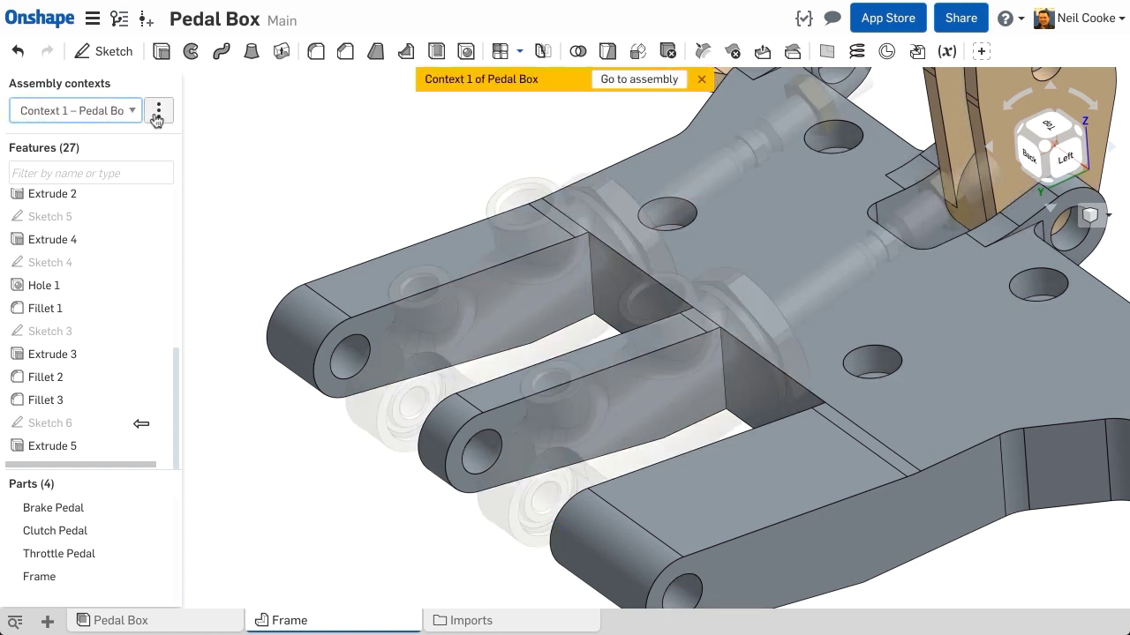
Rename the active assembly context as Cylinder Cutouts.
click(158, 112)
click(106, 144)
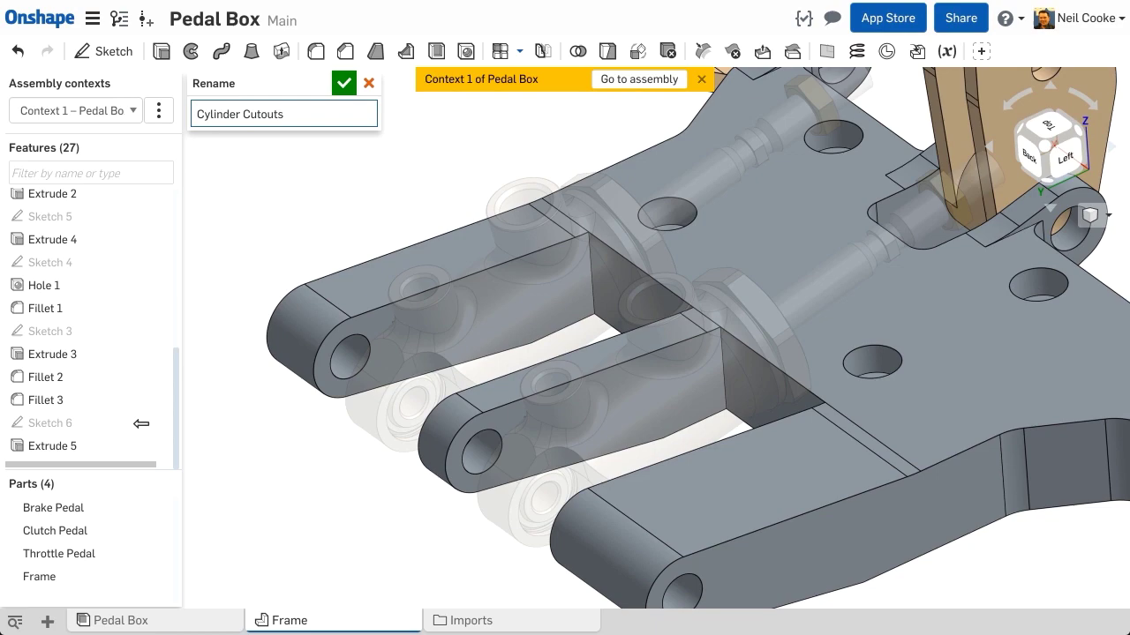
key(Return)
Reopen the cutouts' rectangle sketch for editing and display the frame as translucent.
right_drag(253, 190, 413, 258)
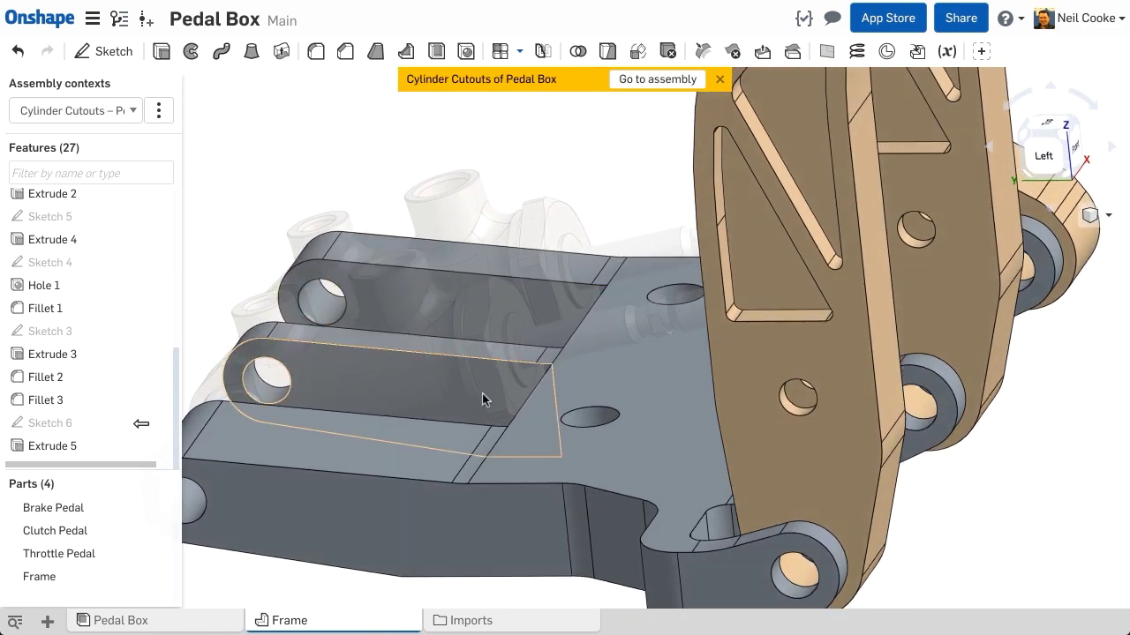
scroll(512, 409, up, 5)
mouse_move(511, 408)
right_down()
mouse_move(525, 401)
mouse_move(518, 407)
right_up()
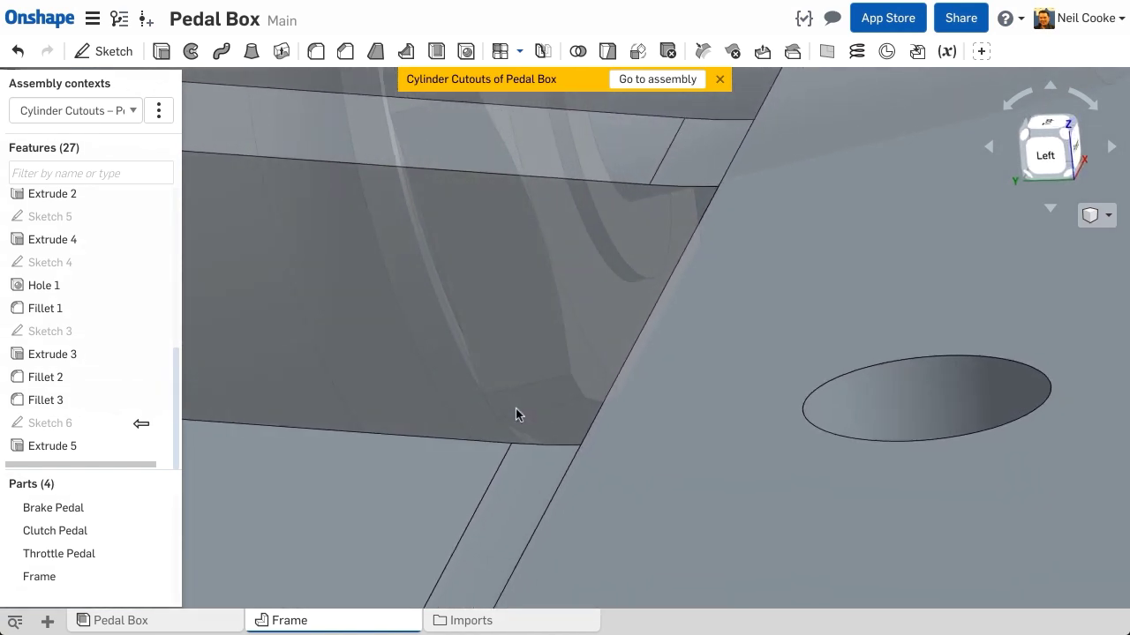
right_click(421, 364)
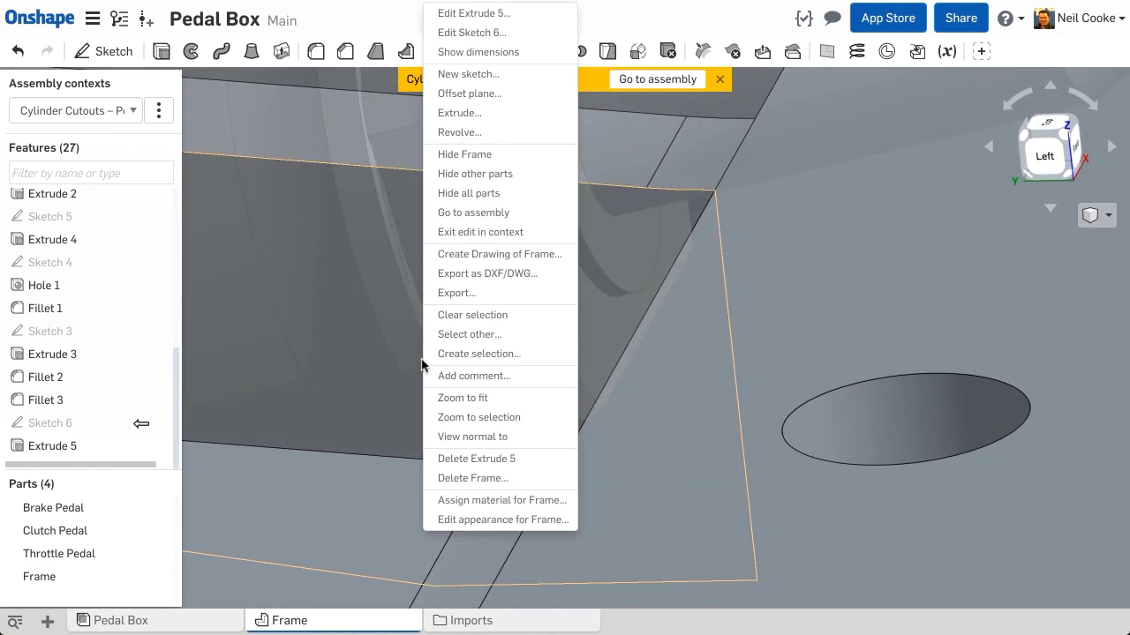
click(477, 33)
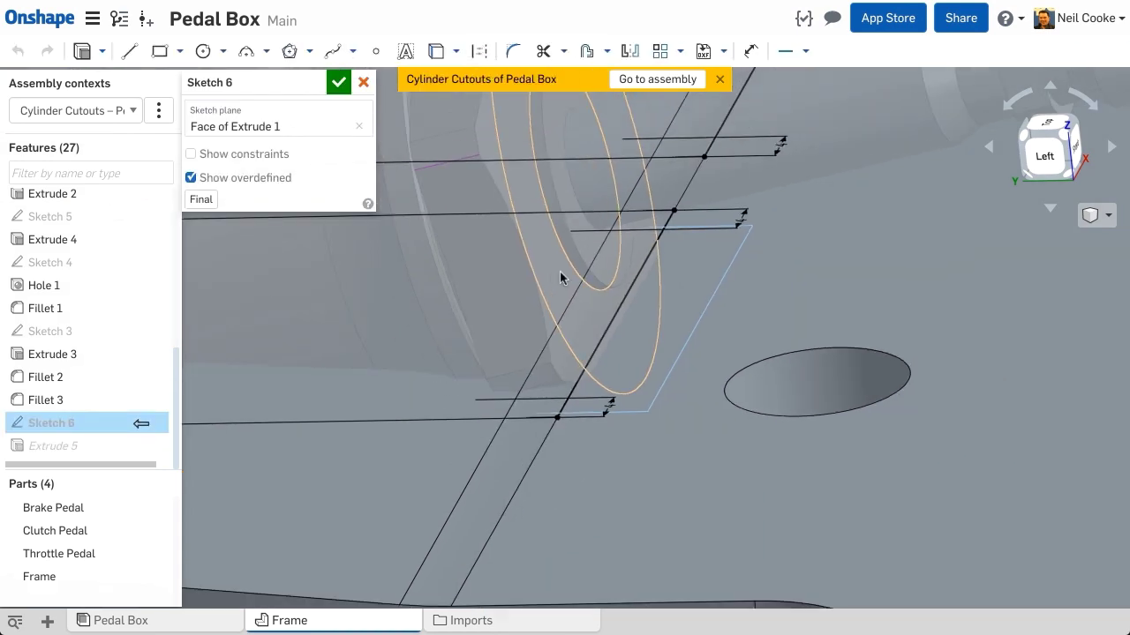
click(1097, 216)
click(1011, 464)
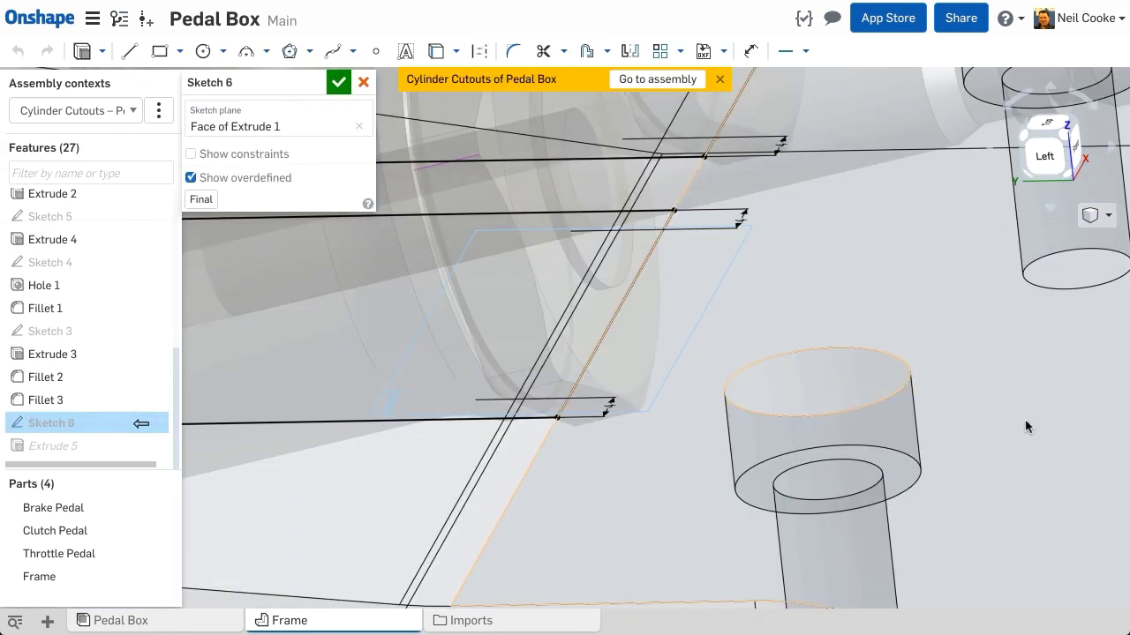
Show the sketch constraints, delete the coincident constraints tying both rectangles' inner end edges to the frame edge, and hide the constraints again.
middle_drag(941, 268, 887, 401)
scroll(893, 400, down, 1)
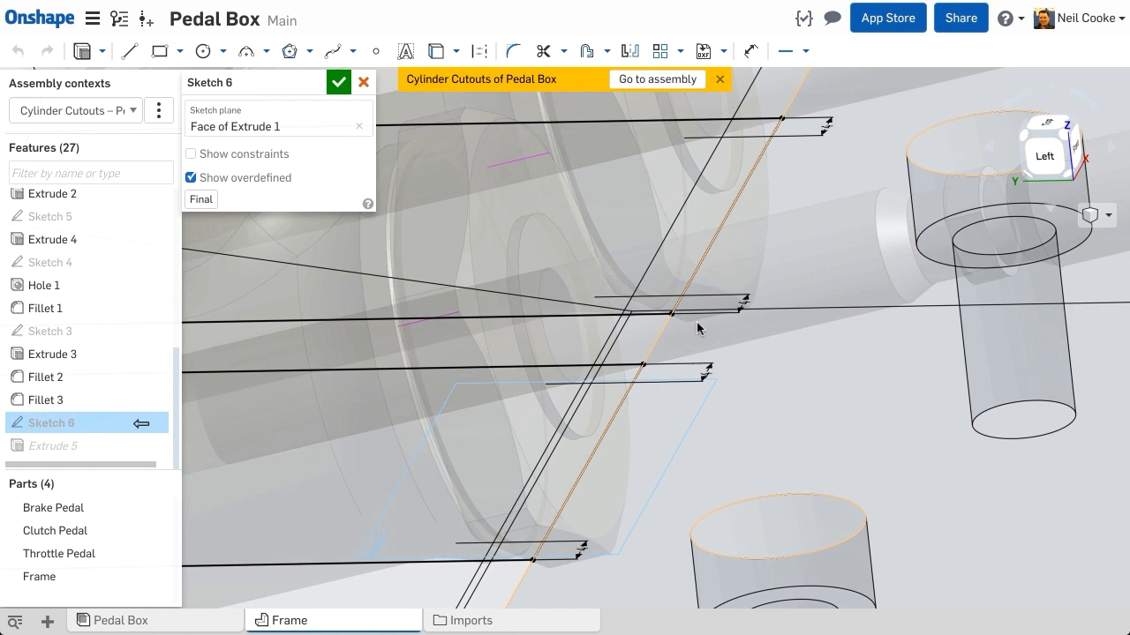
click(275, 157)
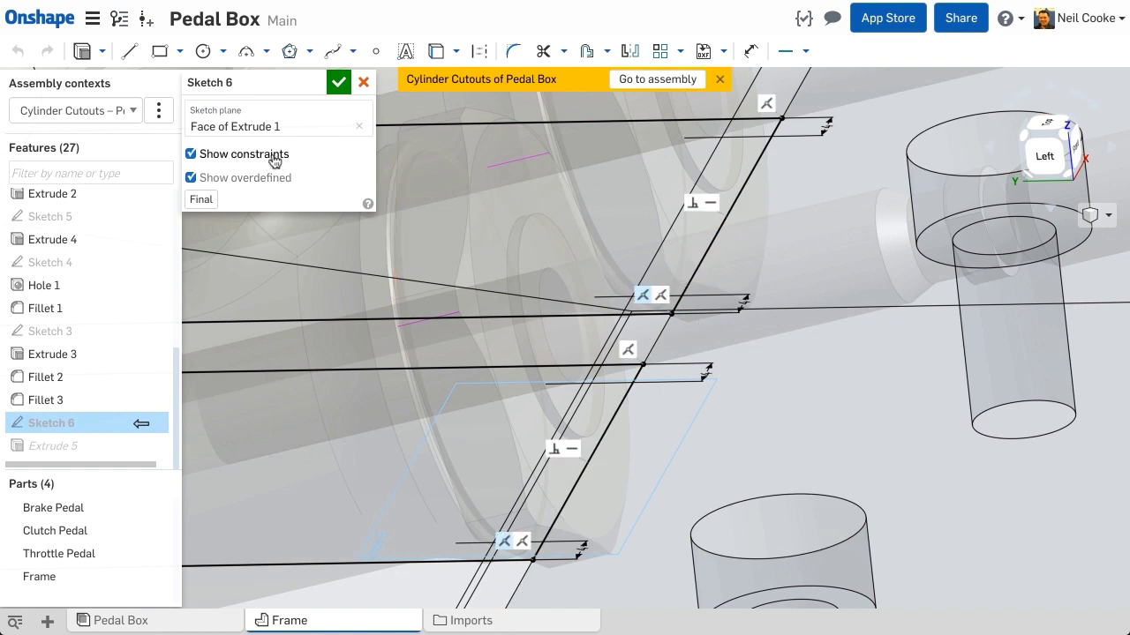
click(642, 297)
key(Delete)
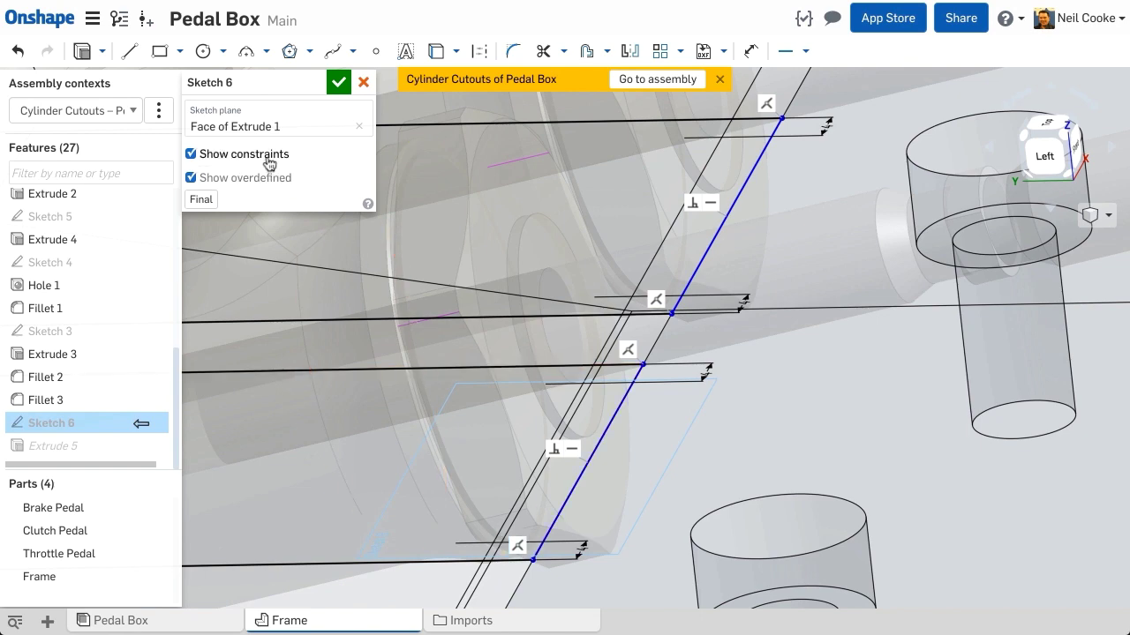
click(190, 153)
Pull both rectangles' inner end edges outward past the cylinder flanges and constrain the two edges coincident with each other.
drag(685, 288, 773, 290)
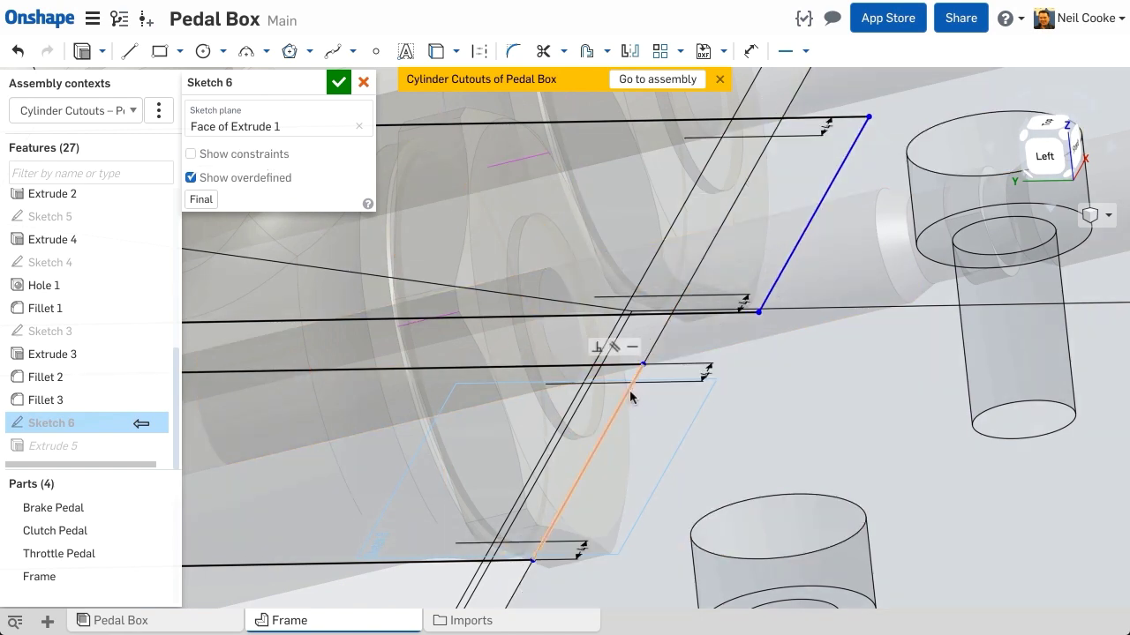
drag(627, 395, 714, 402)
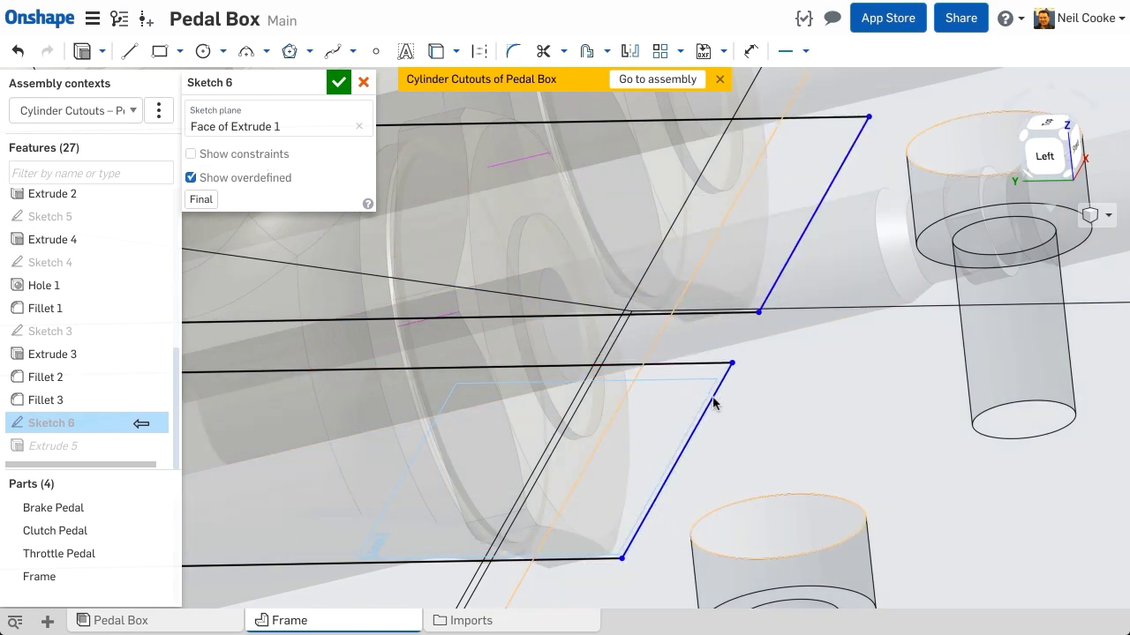
click(713, 402)
click(768, 296)
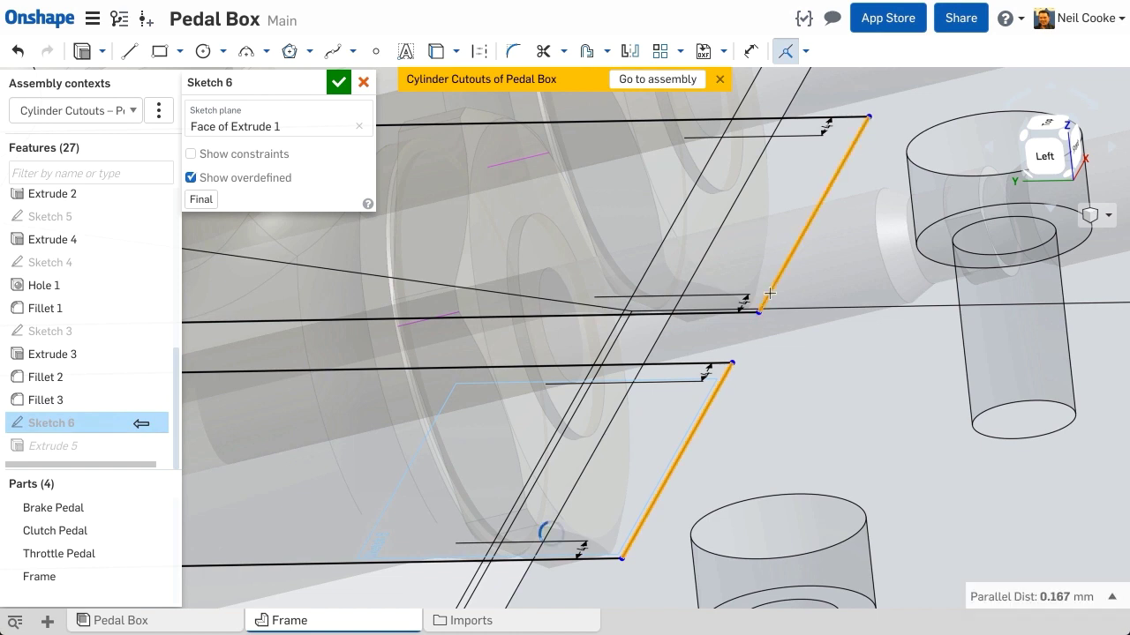
Dimension the lower rectangle's inner end edge 5 mm from the cylinder flange.
key(d)
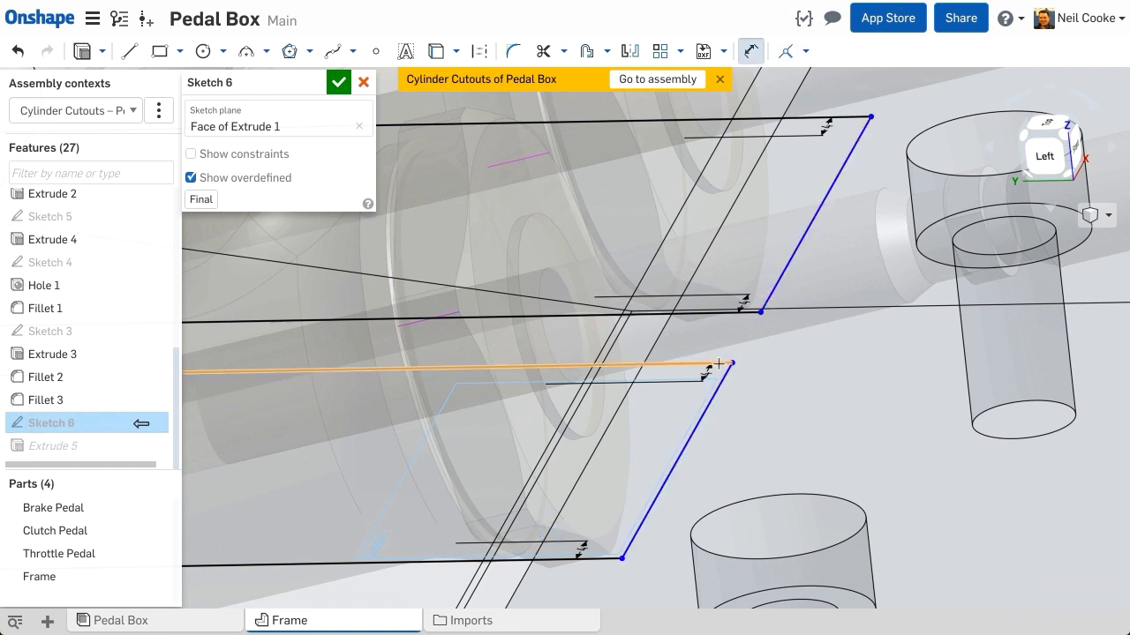
click(676, 474)
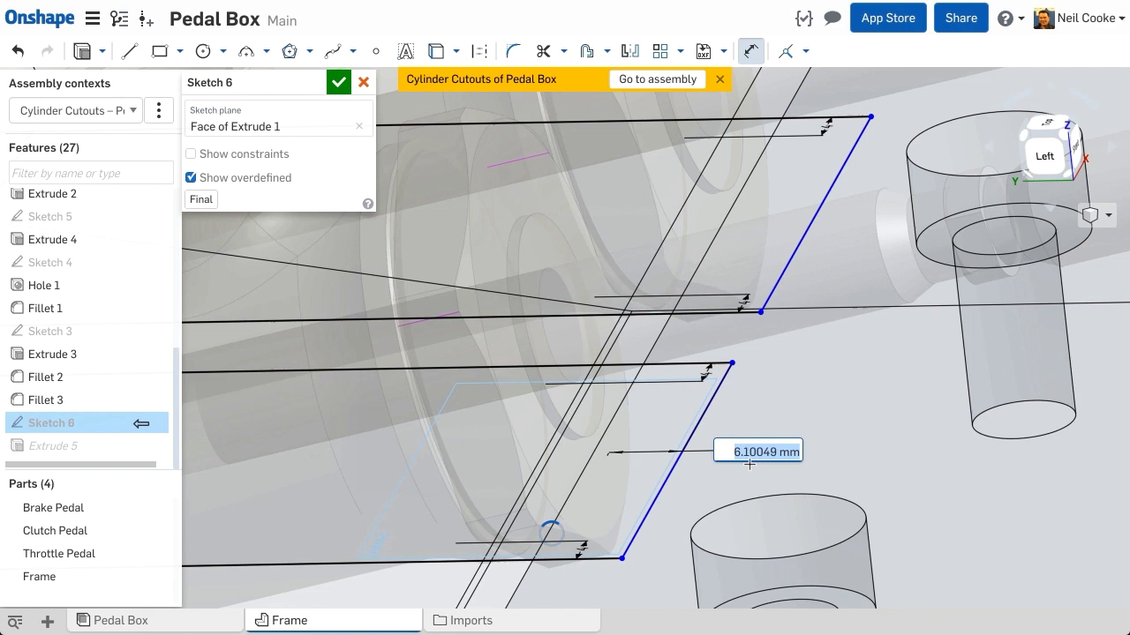
text(5)
key(Return)
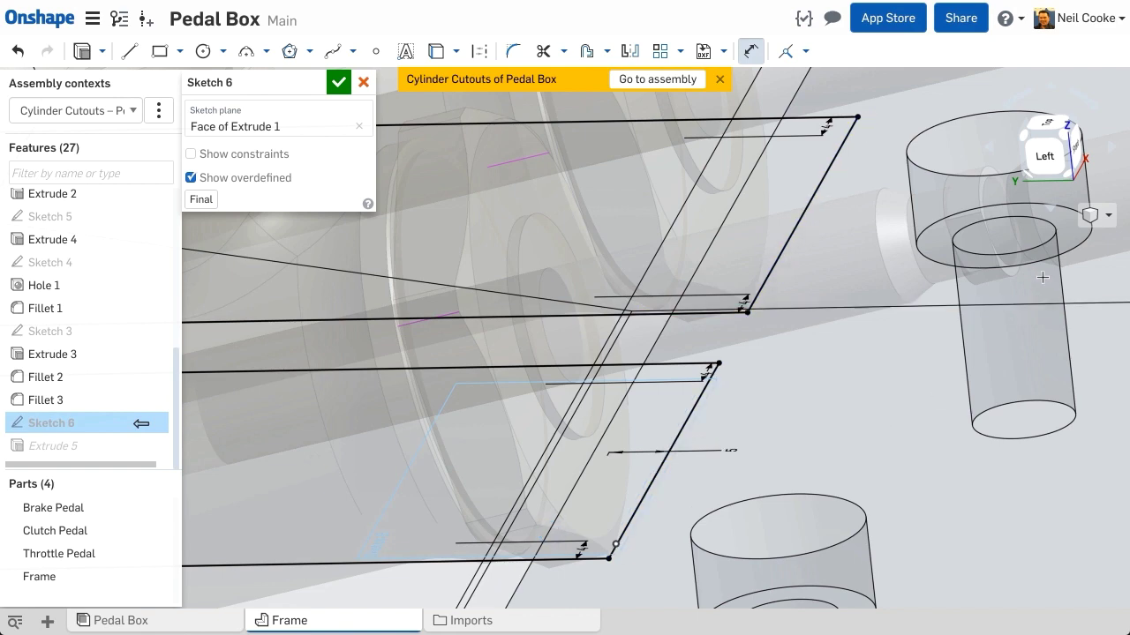
Return the frame to shaded display and accept the cutout sketch changes.
click(1094, 215)
click(1059, 363)
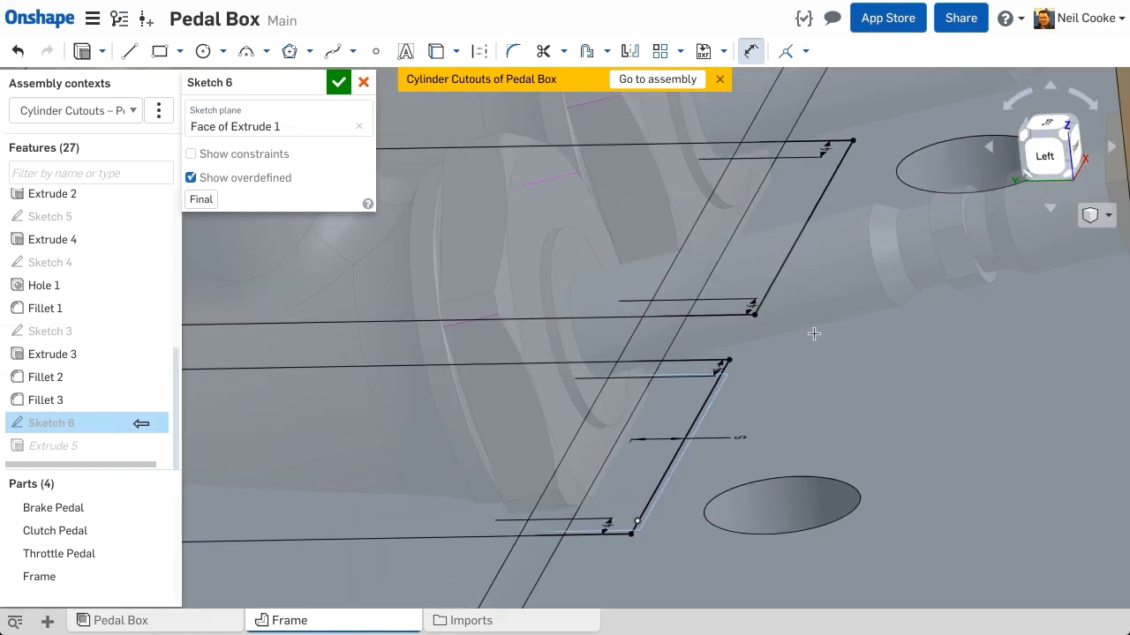
scroll(813, 334, down, 3)
click(340, 83)
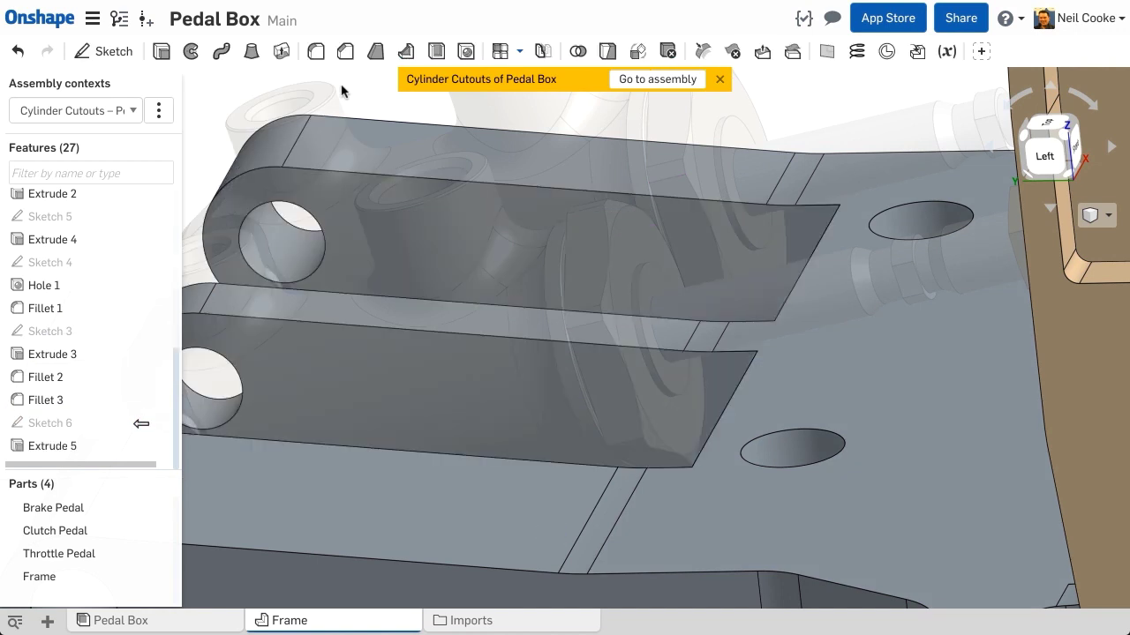
Go back to the Pedal Box assembly and show all of its hidden instances.
click(636, 85)
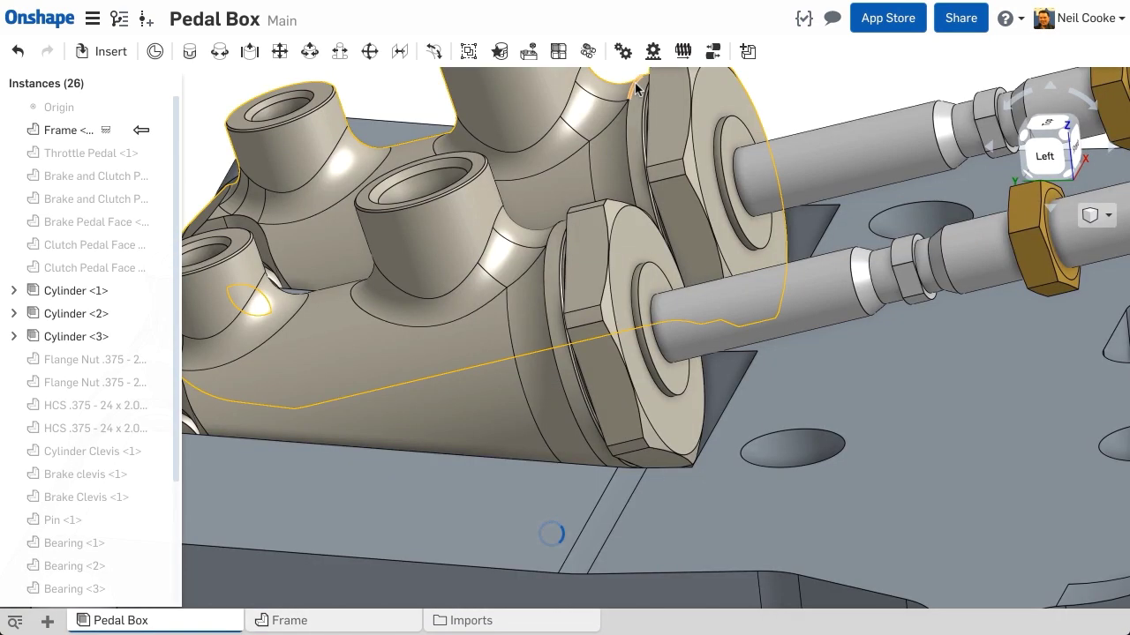
scroll(642, 132, down, 3)
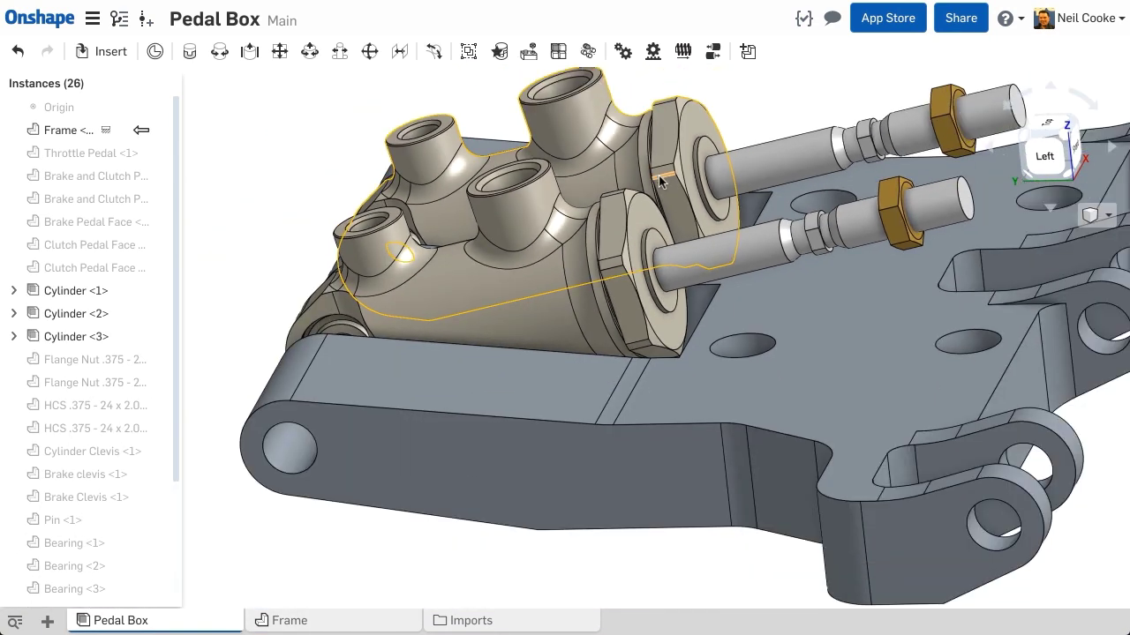
right_drag(660, 180, 437, 148)
right_click(427, 128)
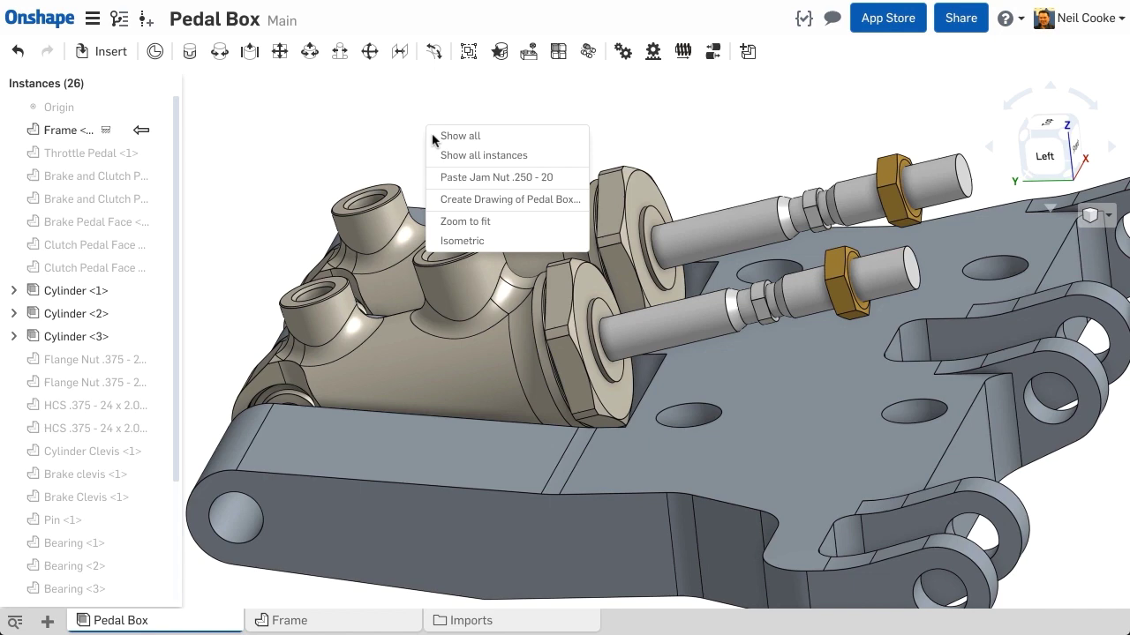
click(444, 156)
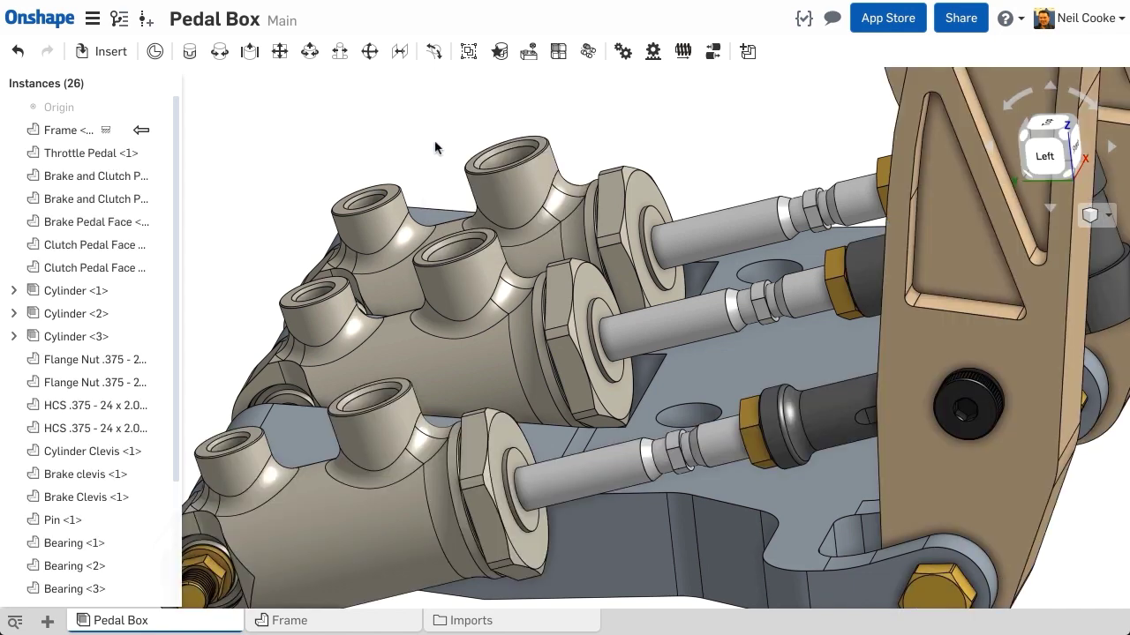
Swing the brake pedal through its travel and examine the cylinders in the frame cutouts.
scroll(435, 148, down, 3)
middle_drag(436, 148, 417, 219)
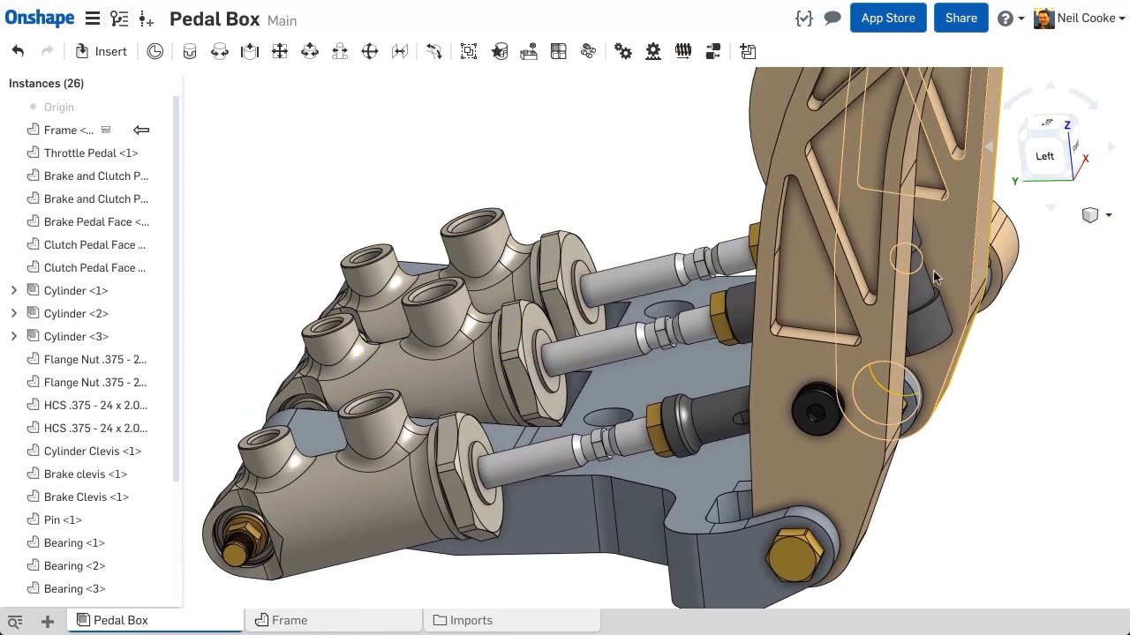
drag(944, 239, 781, 236)
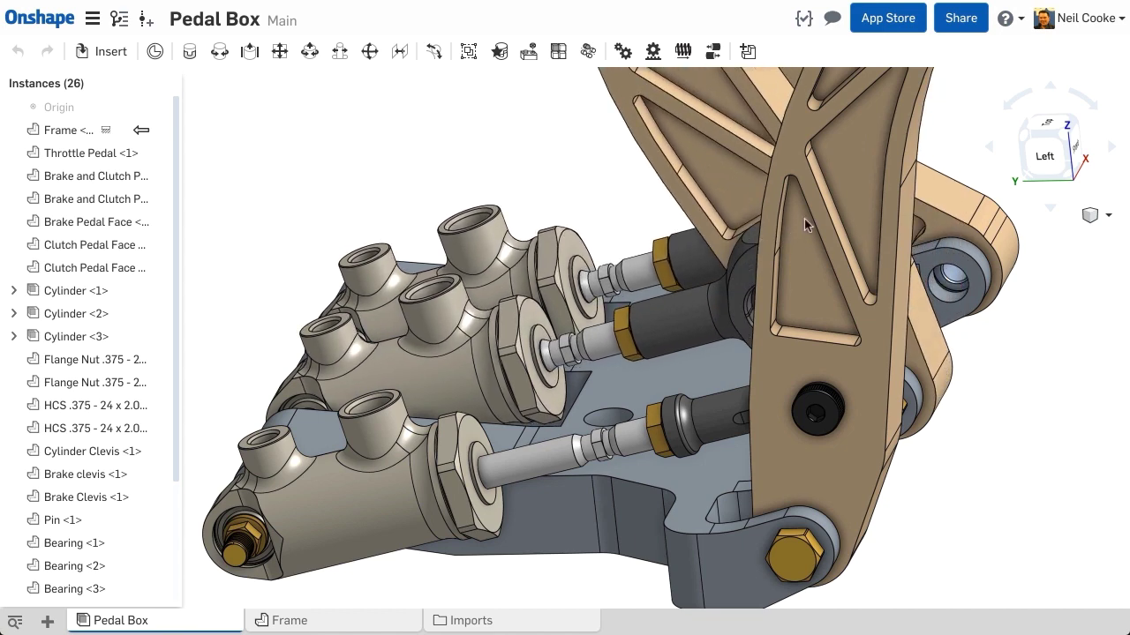
drag(862, 210, 988, 250)
right_drag(627, 174, 929, 116)
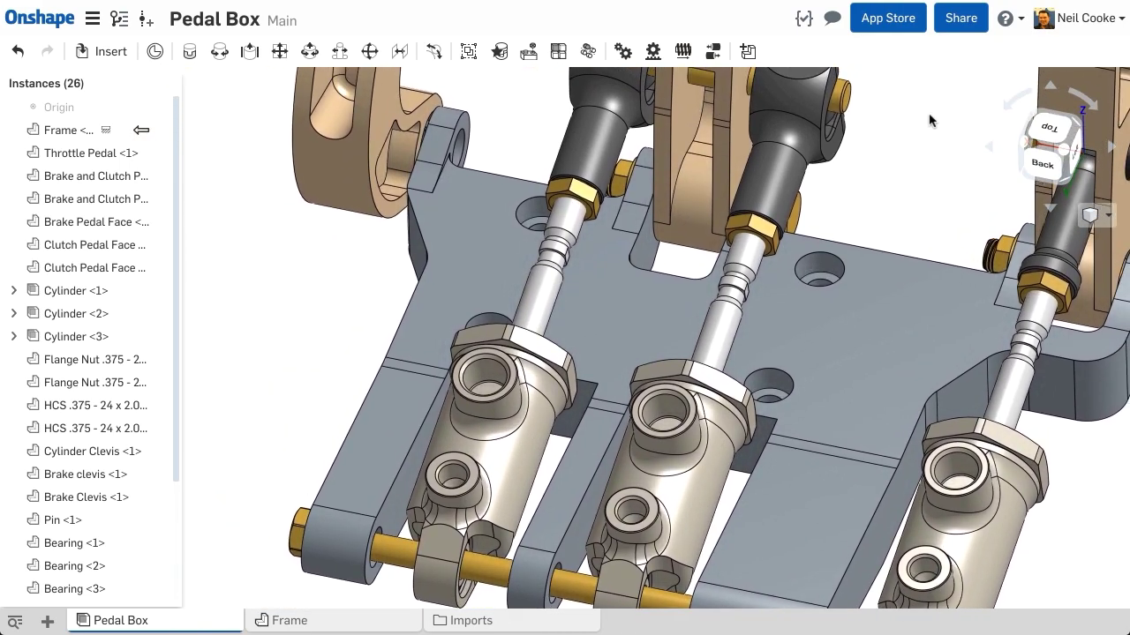
right_drag(859, 213, 977, 168)
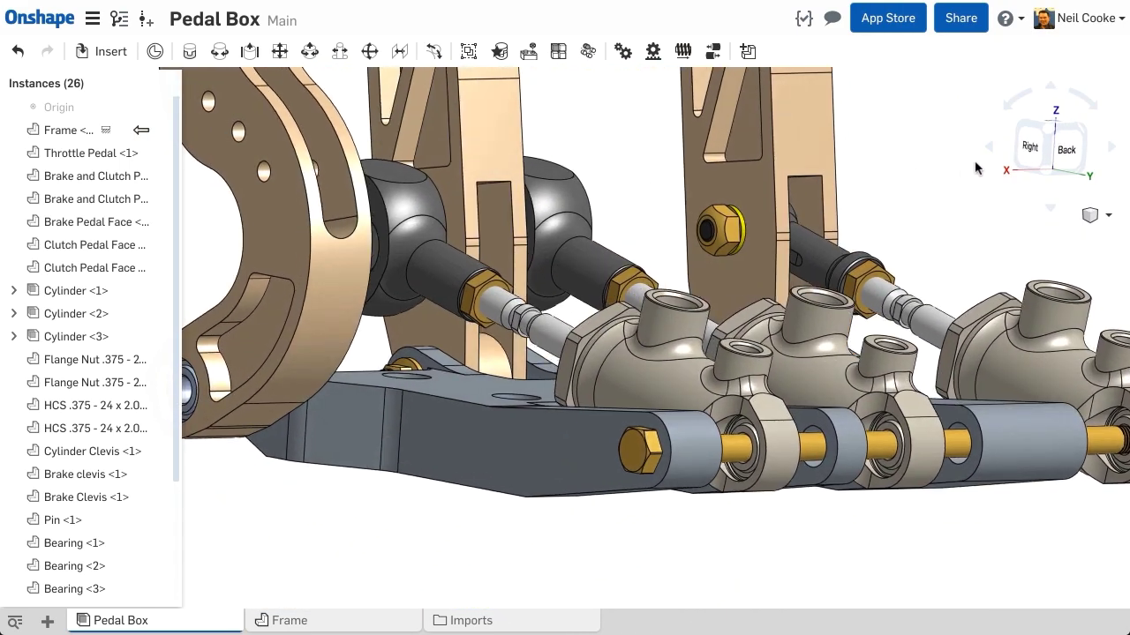
In the Right view, swing the throttle pedal toward the cylinders so its curved lower section overlaps the frame.
click(1024, 151)
scroll(615, 471, up, 5)
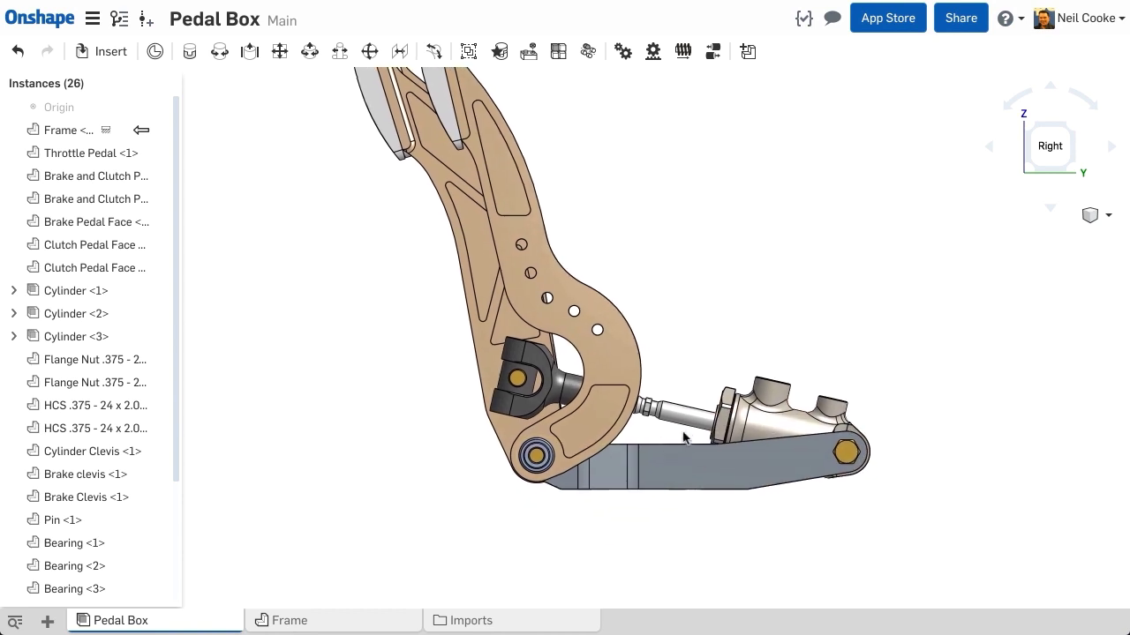
scroll(616, 472, up, 5)
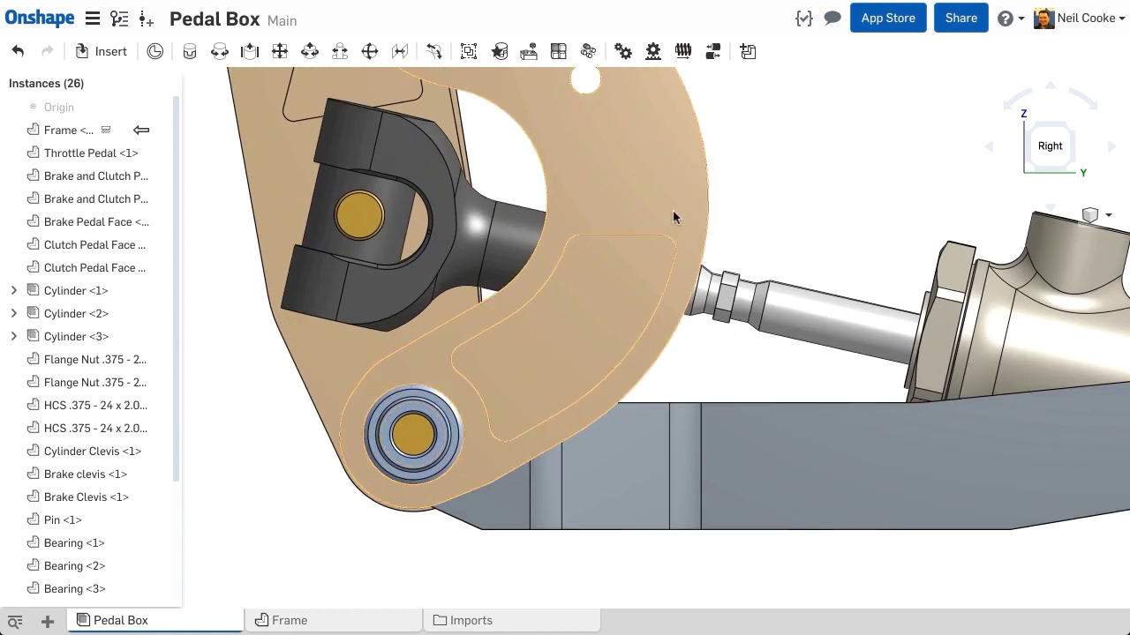
click(666, 187)
drag(752, 185, 840, 245)
click(837, 243)
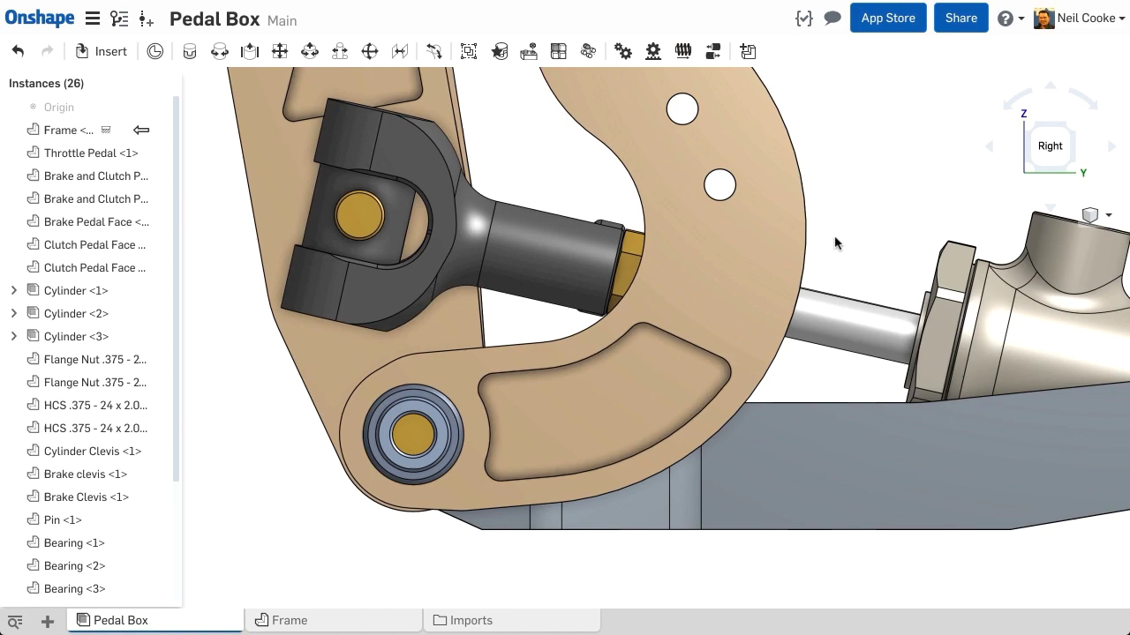
Examine where the throttle pedal's curved outer face meets the frame, selecting that face briefly.
right_drag(835, 238, 801, 248)
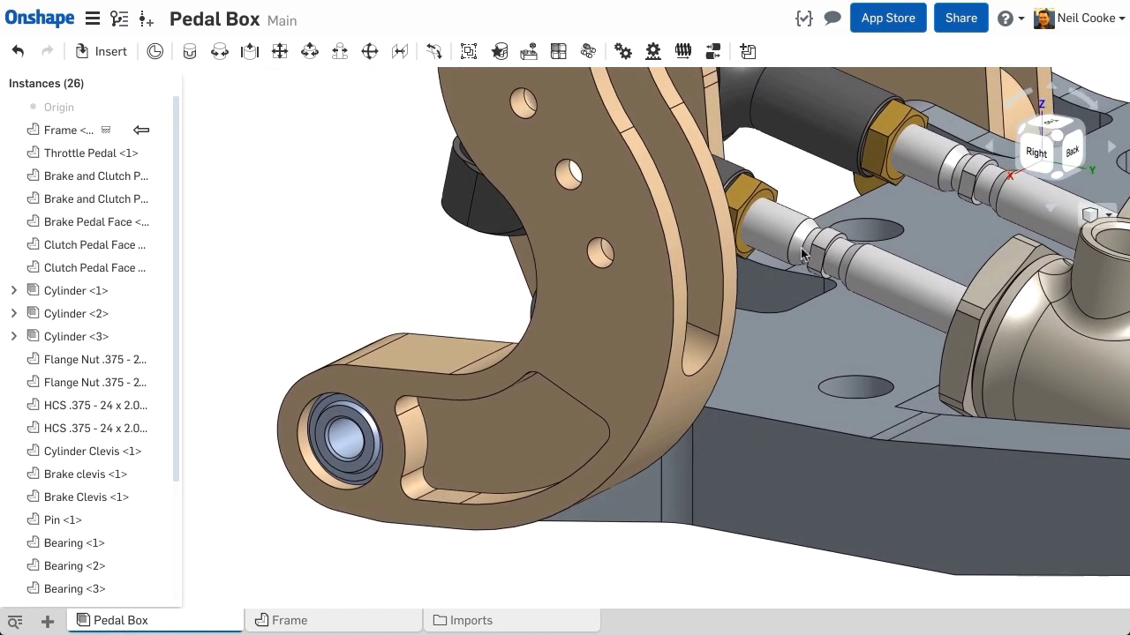
middle_drag(801, 249, 830, 189)
click(717, 342)
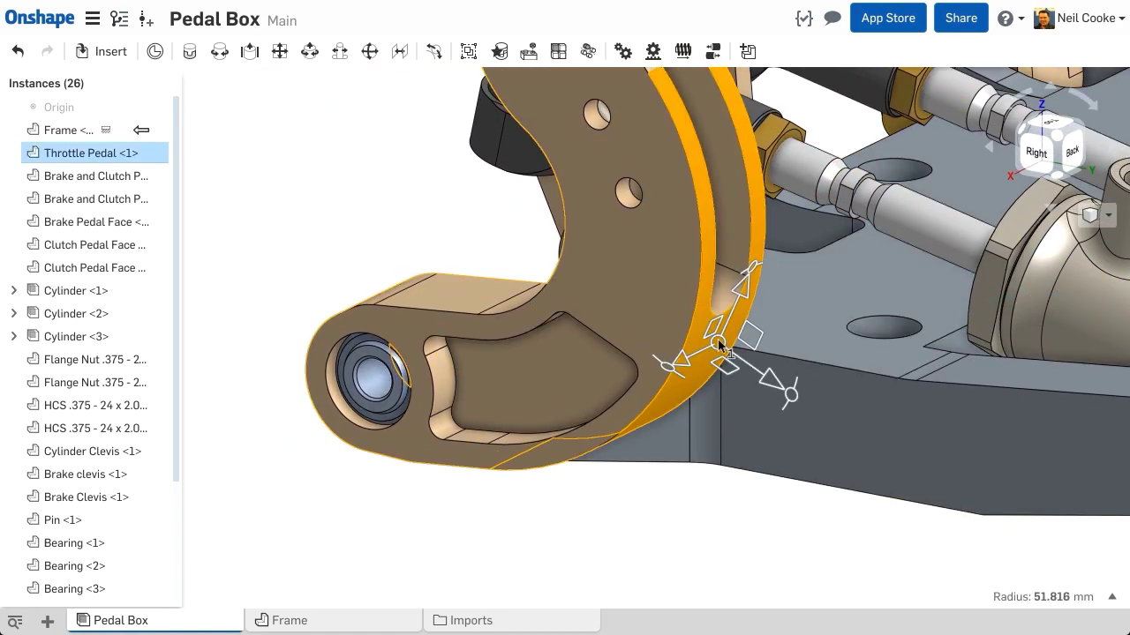
click(699, 495)
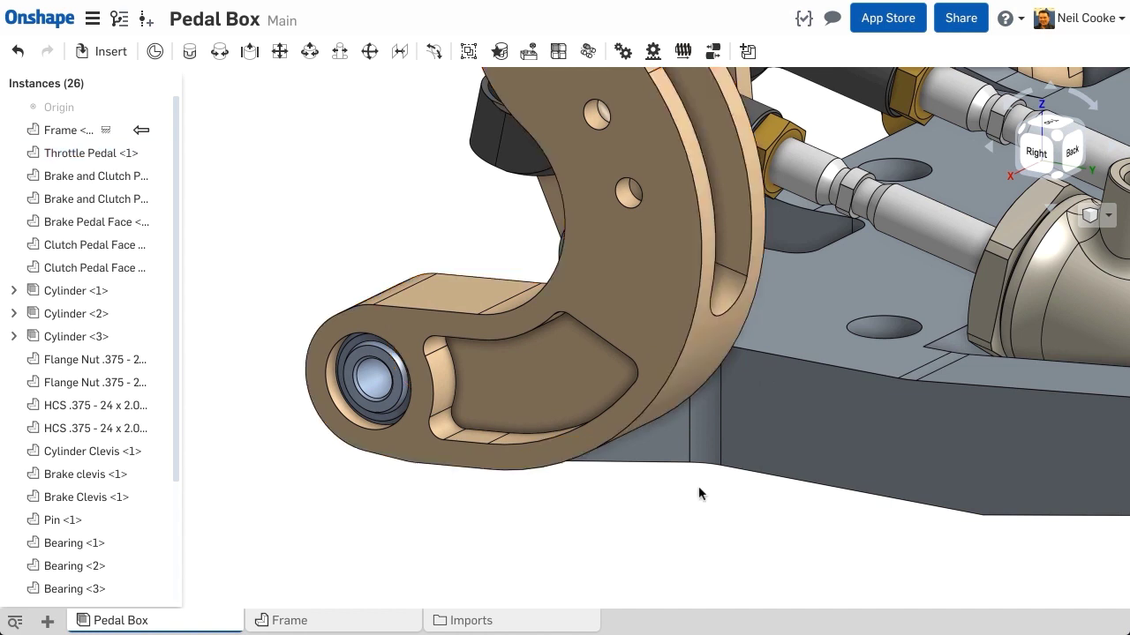
Add a mate connector on the throttle pedal's curved outer edge and create an in-context part studio with it as origin.
click(748, 55)
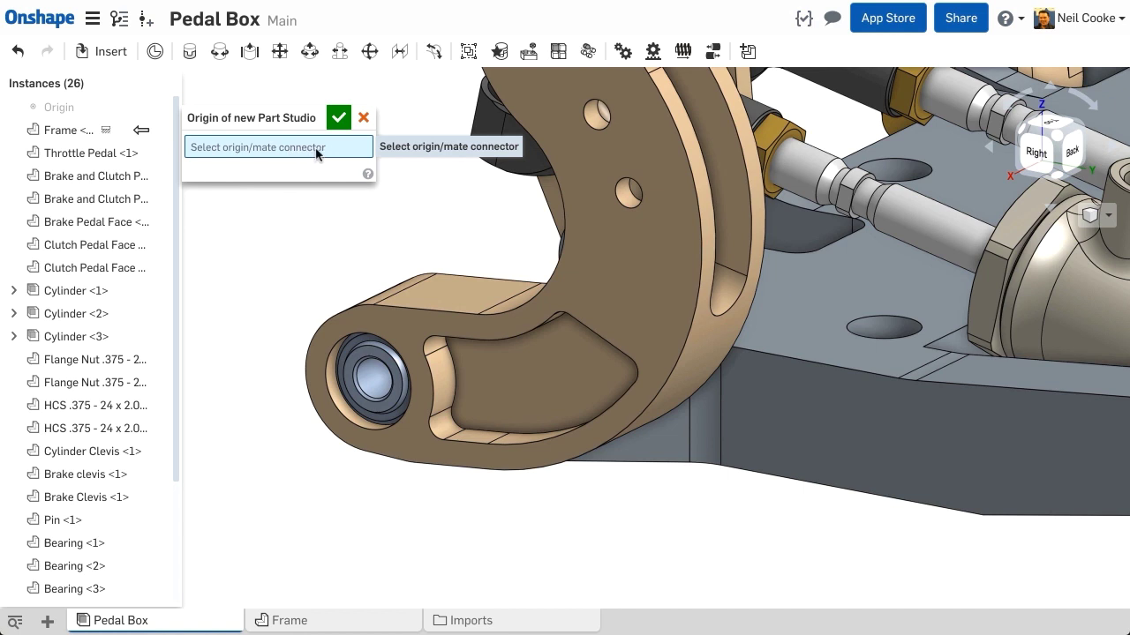
click(358, 124)
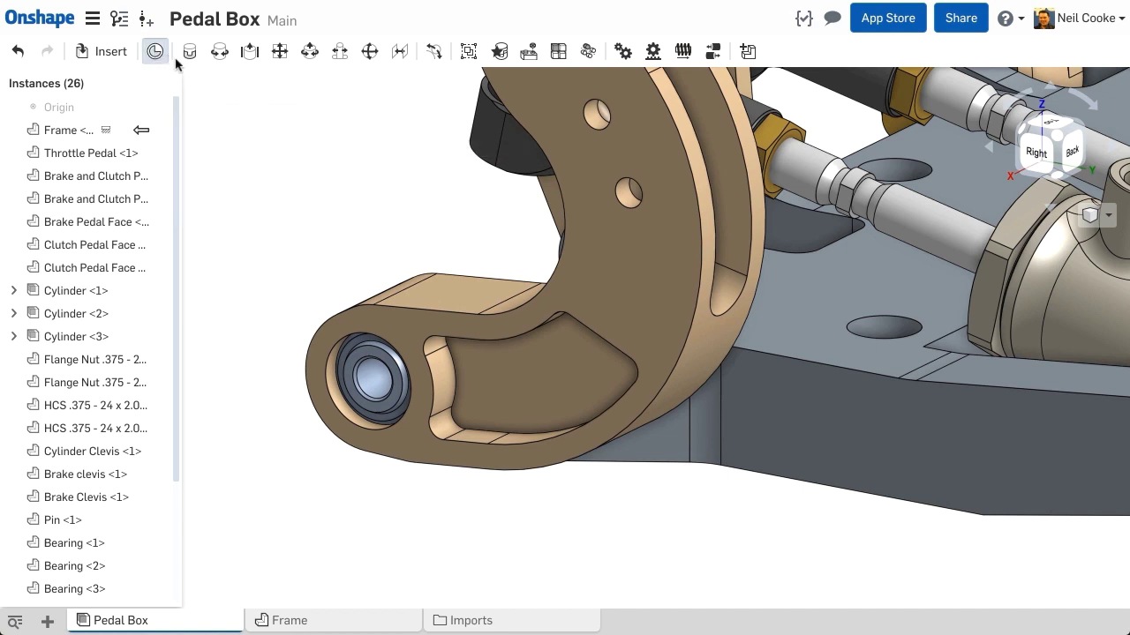
click(154, 51)
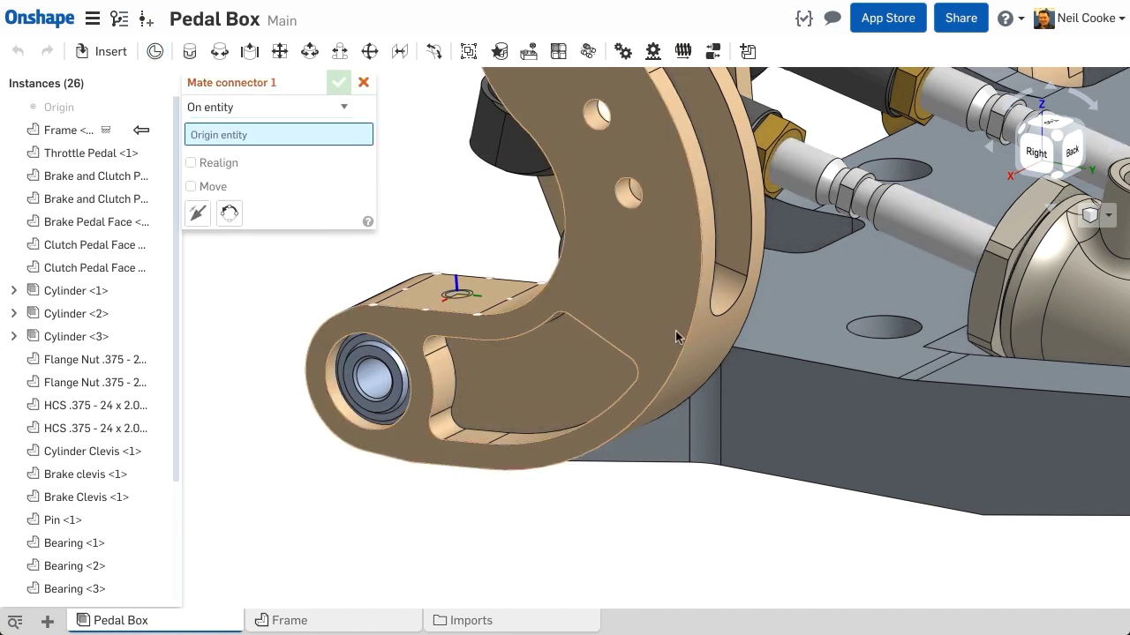
click(746, 328)
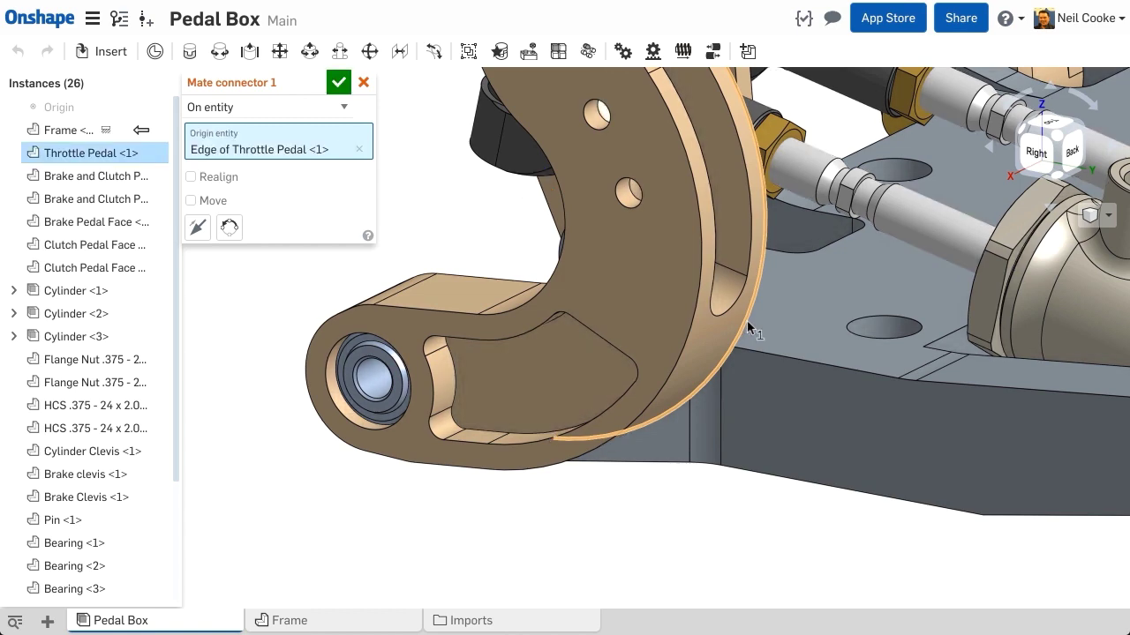
click(343, 89)
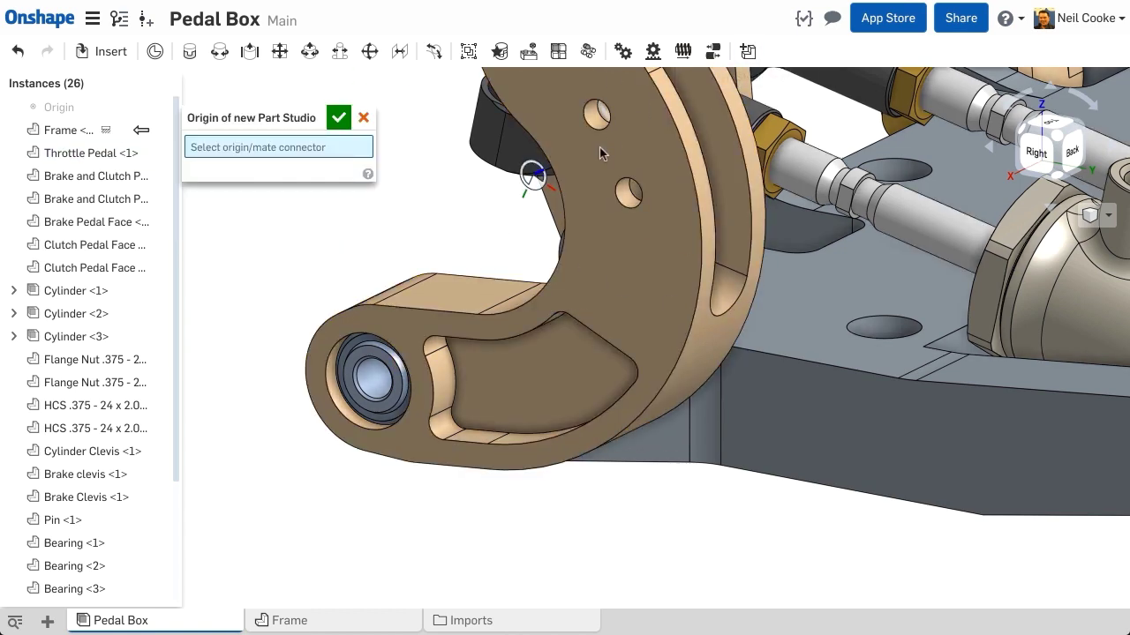
click(534, 183)
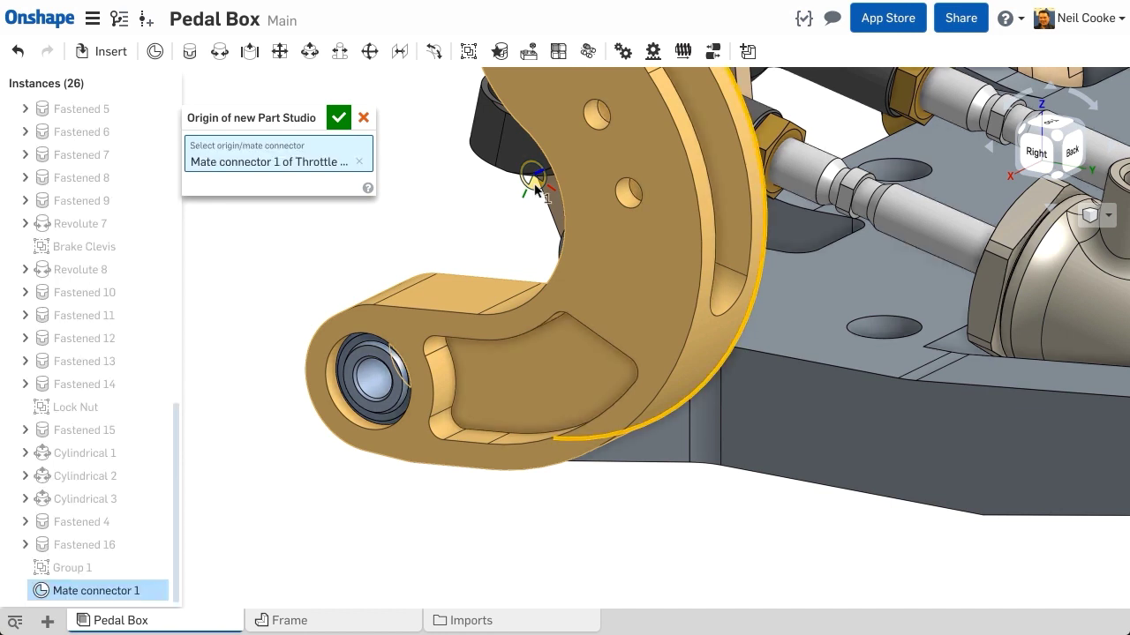
click(339, 119)
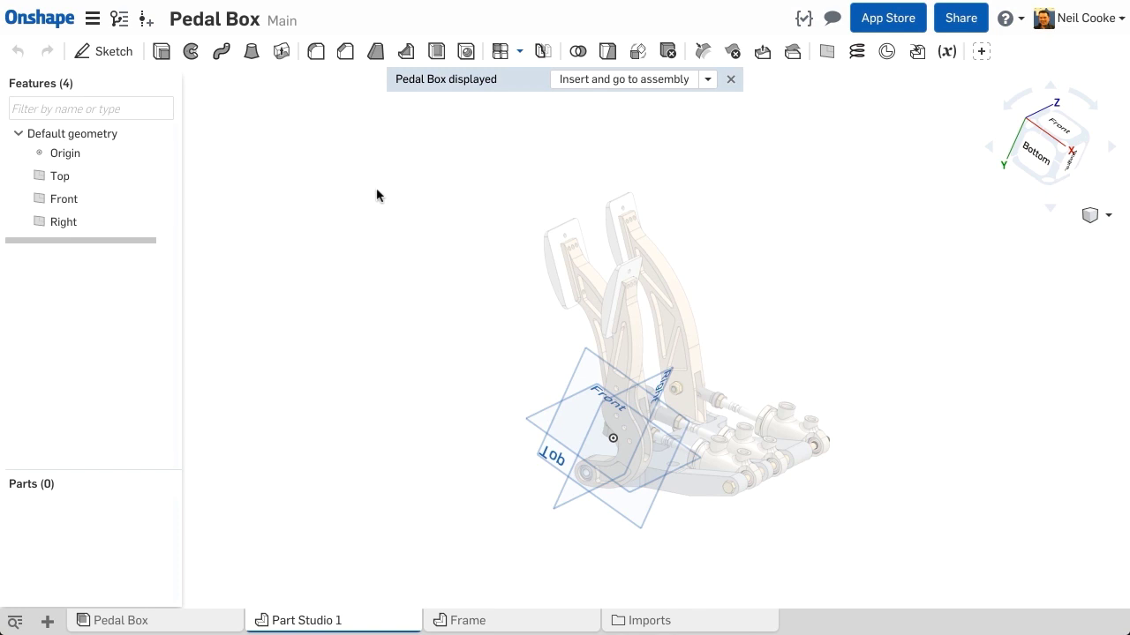
Start a sketch on the new part studio's Top plane and view it head-on.
scroll(642, 480, up, 10)
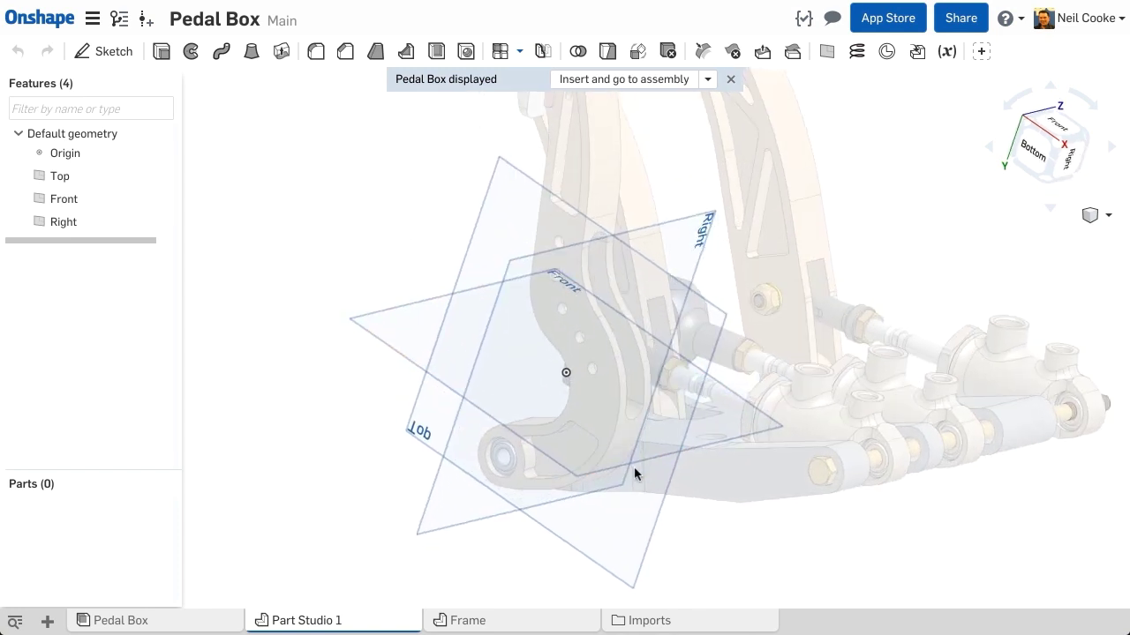
right_drag(634, 467, 659, 451)
click(479, 308)
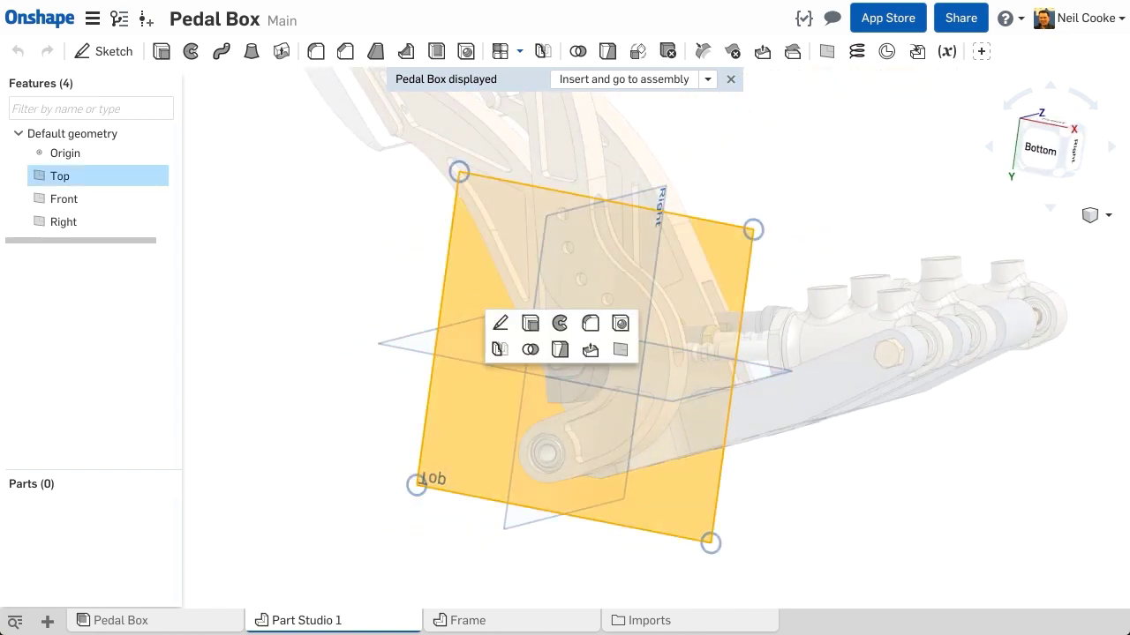
click(499, 325)
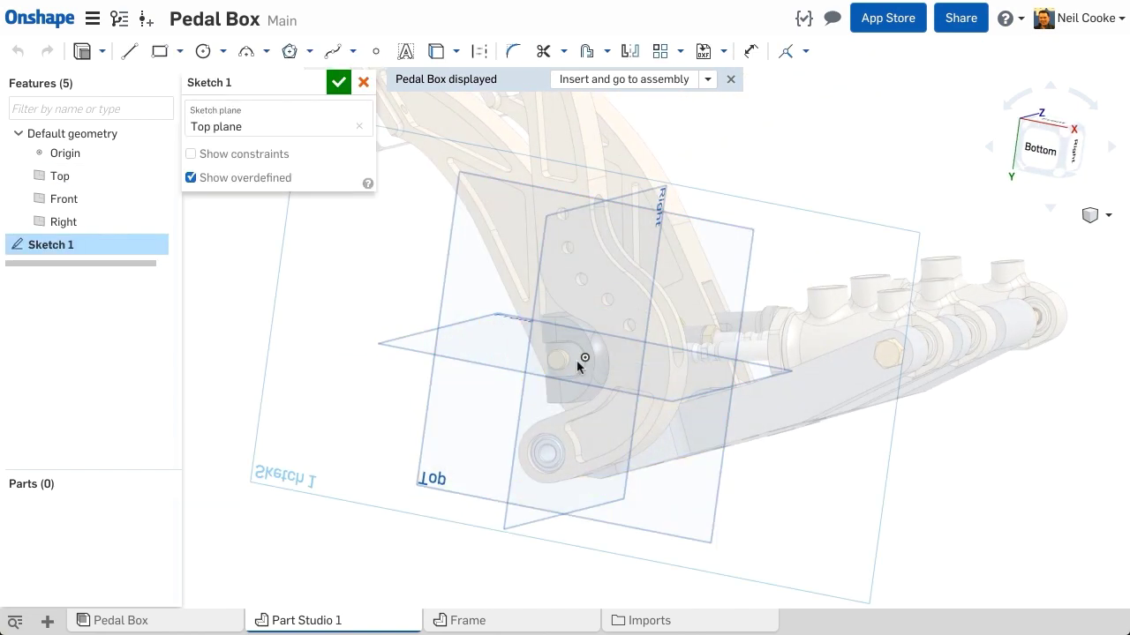
key(n)
Project the throttle pedal's curved outer edge into the sketch with the Use tool.
scroll(884, 417, up, 5)
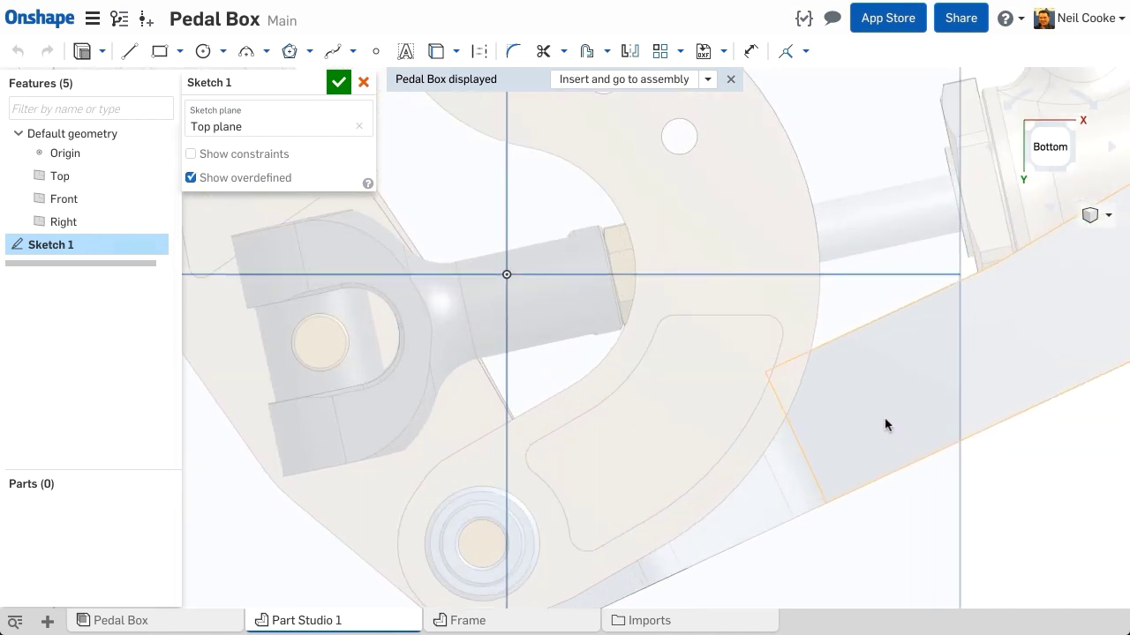
scroll(885, 418, up, 3)
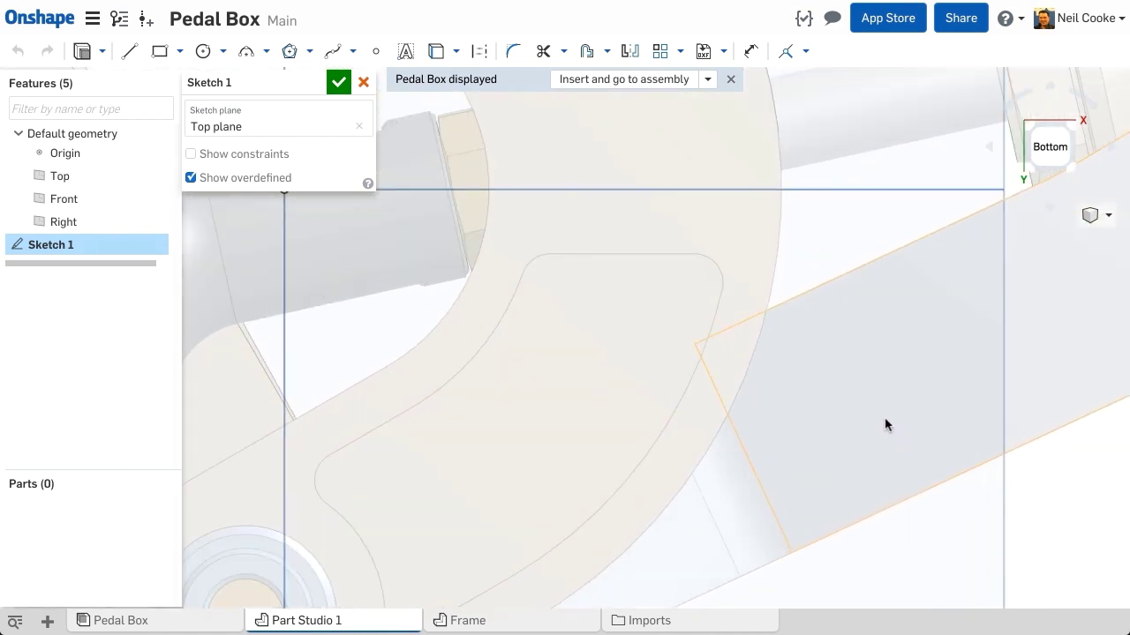
click(774, 284)
key(u)
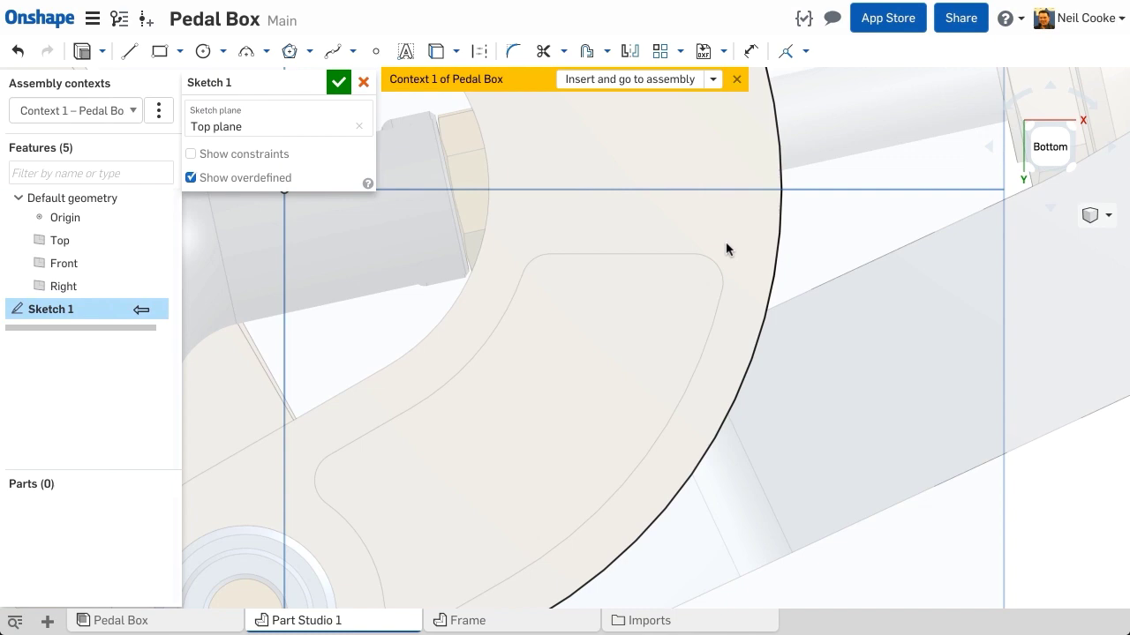
Draw a profile off the projected curve: a 4 mm horizontal line, a 30 mm vertical line, and a horizontal line back to the curve.
key(Return)
click(819, 485)
text(30)
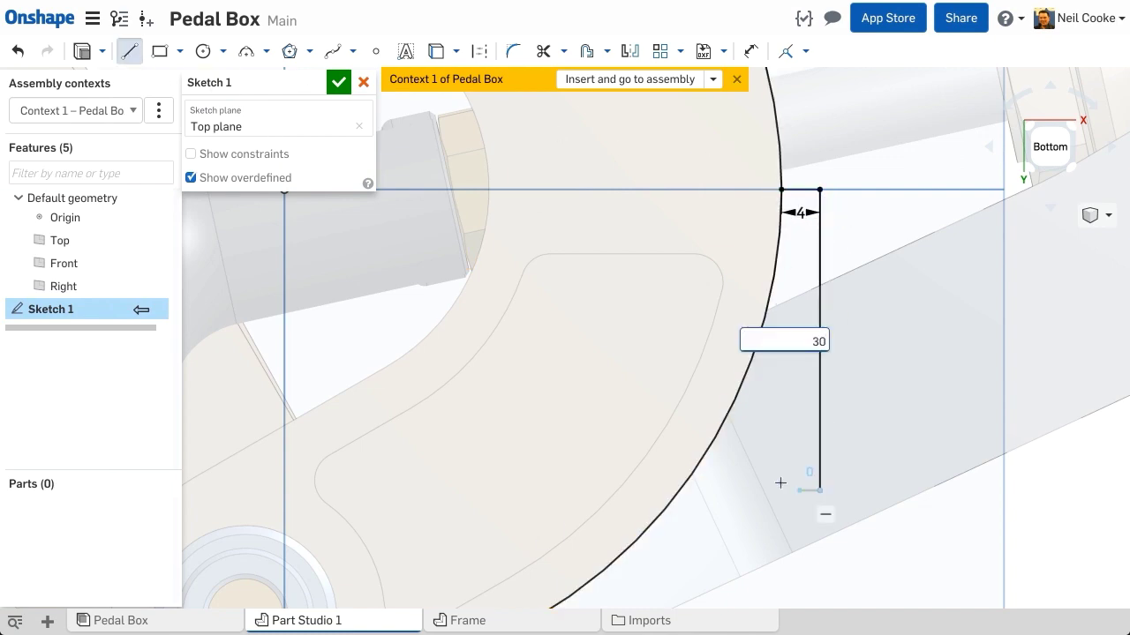
key(Return)
click(689, 476)
Extrude the closed region between the lines and the projected pedal curve into a solid part.
key(shift+e)
click(291, 201)
click(290, 223)
key(Return)
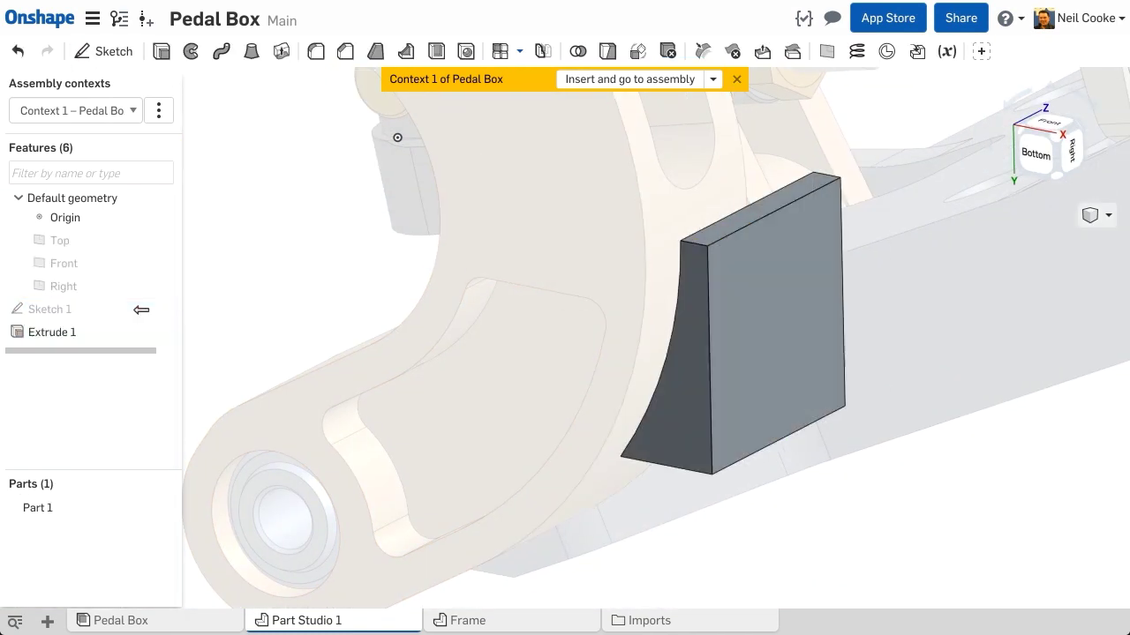
Sketch a corner rectangle about 10 mm wide on the new part's side face, spanning from the curve's upper end to its lower tip.
right_drag(349, 287, 174, 285)
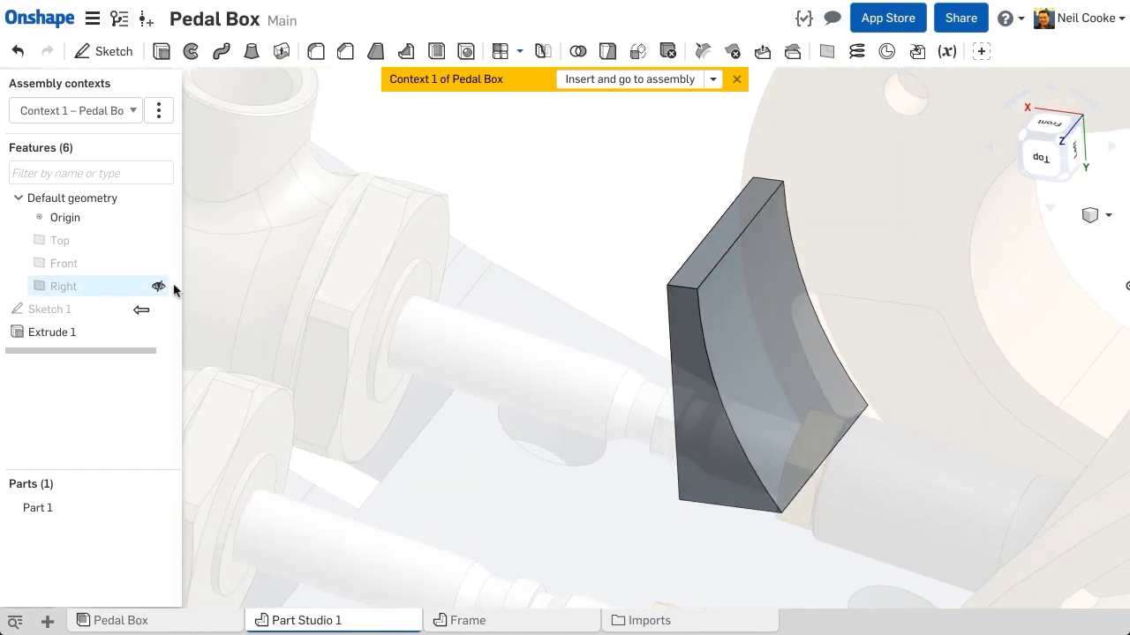
click(651, 295)
key(s)
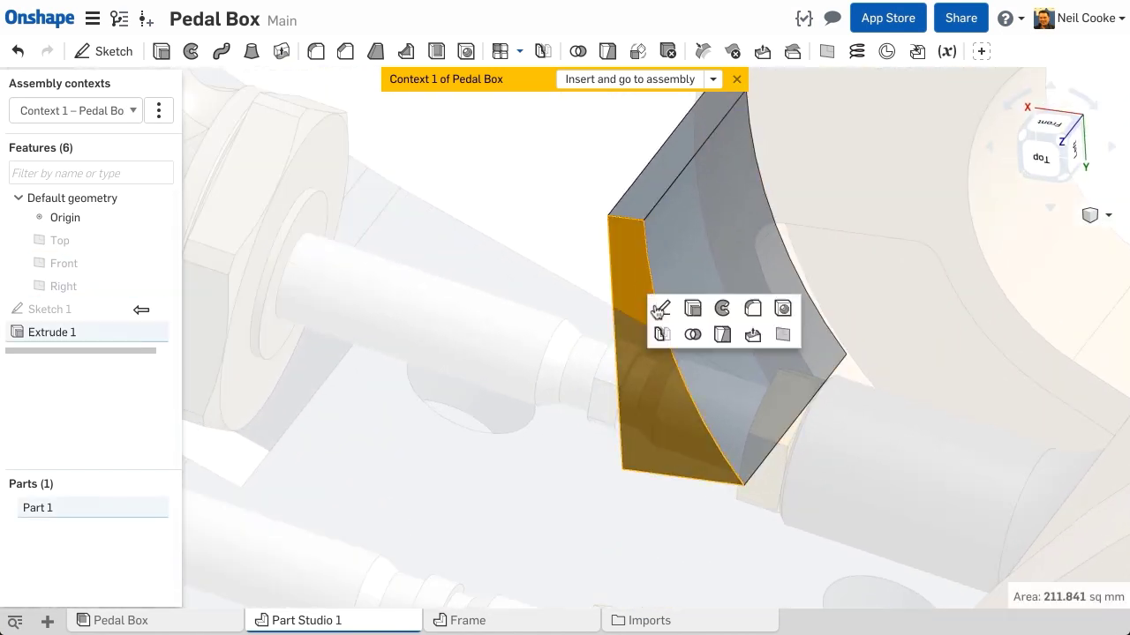
click(659, 309)
click(161, 53)
click(644, 221)
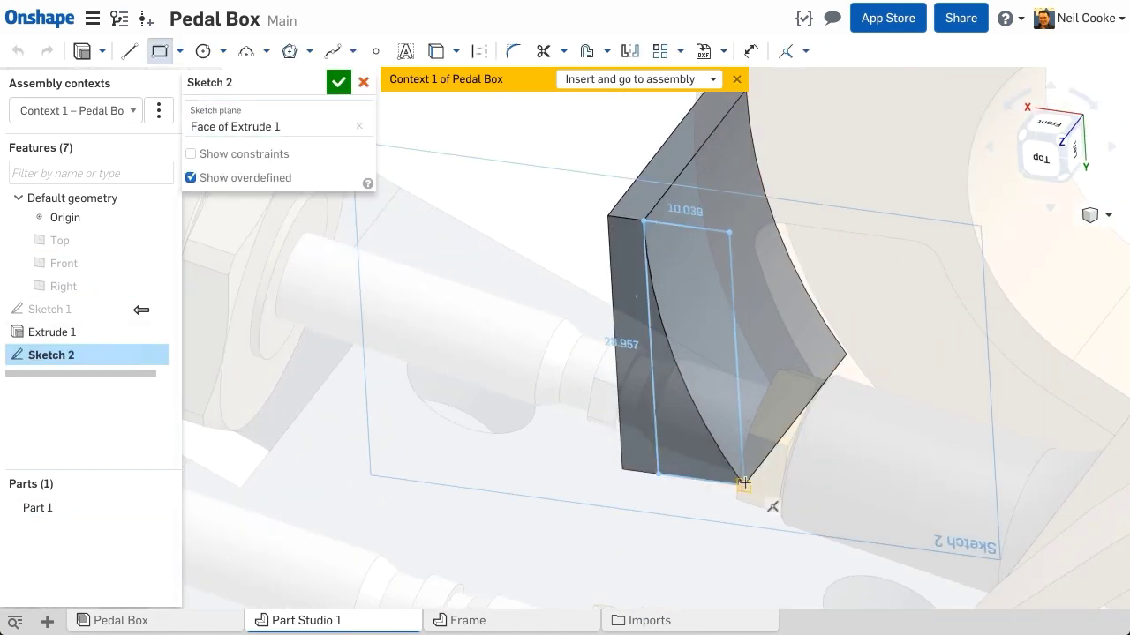
click(744, 485)
Extrude the rectangle as a Remove cut up to the throttle pedal's side face.
click(83, 51)
click(287, 130)
click(265, 198)
click(239, 245)
click(866, 160)
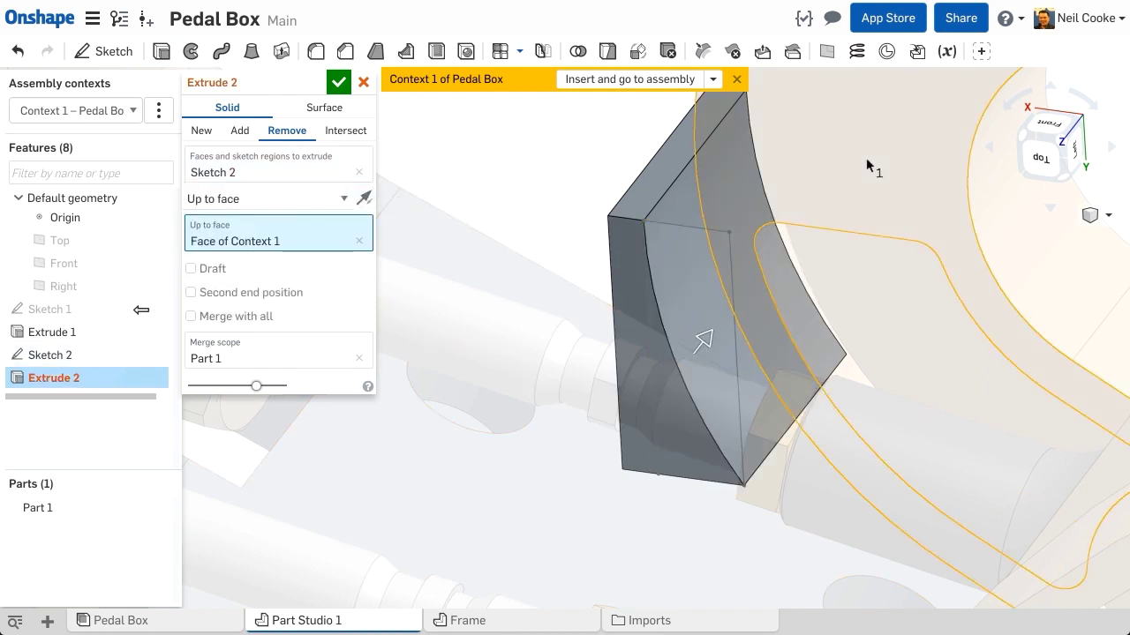
click(339, 83)
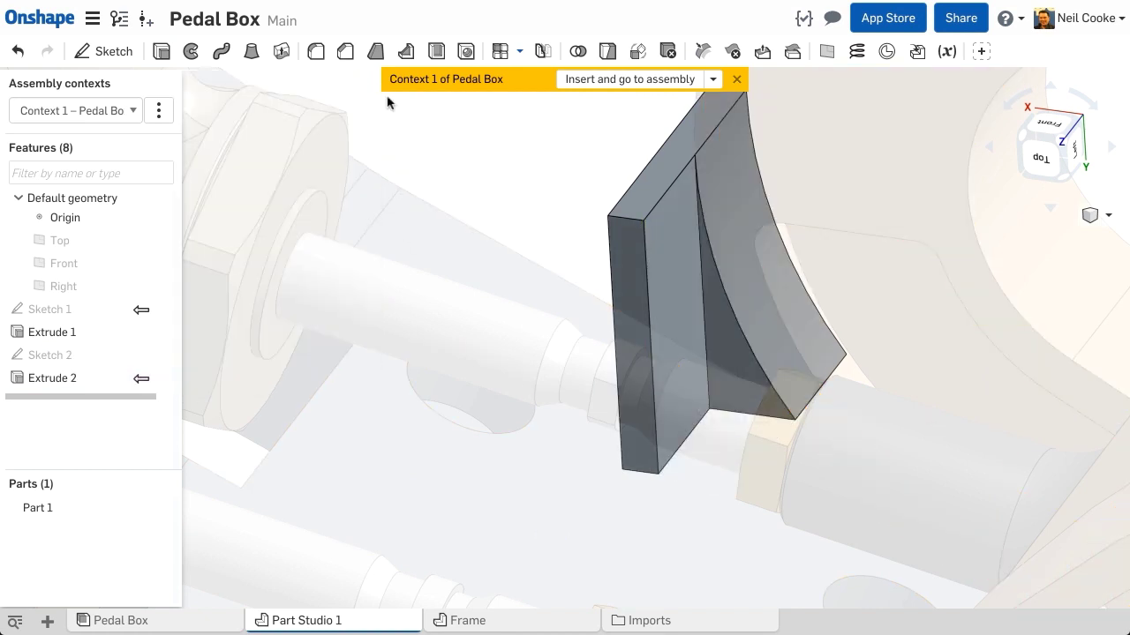
Set the assembly context to None so only the new part is displayed.
middle_drag(455, 143, 436, 234)
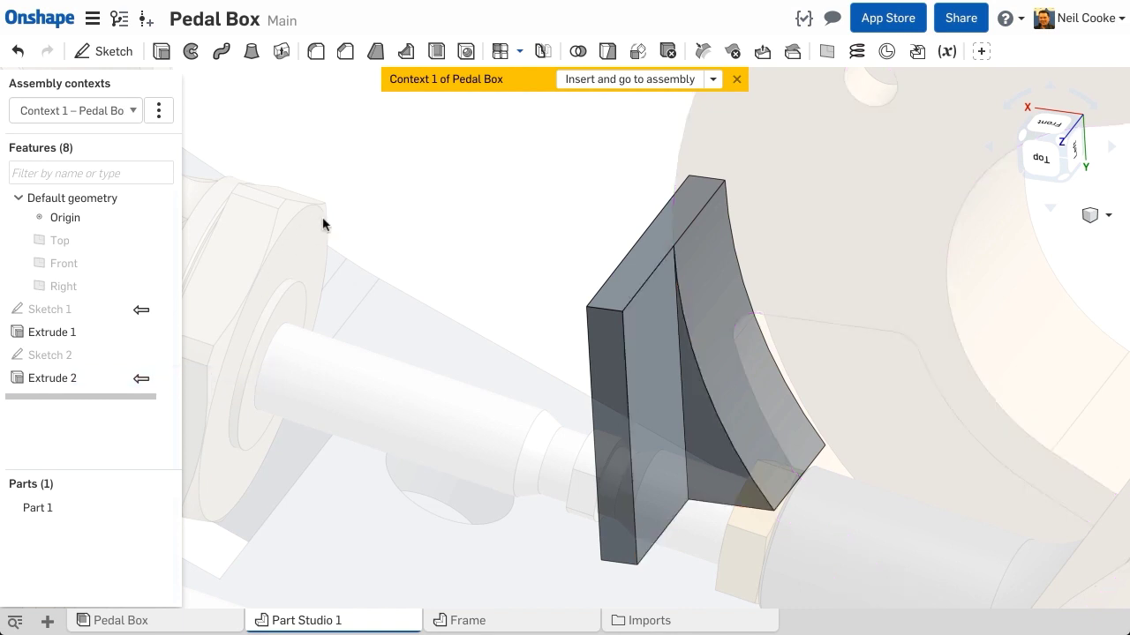
click(135, 112)
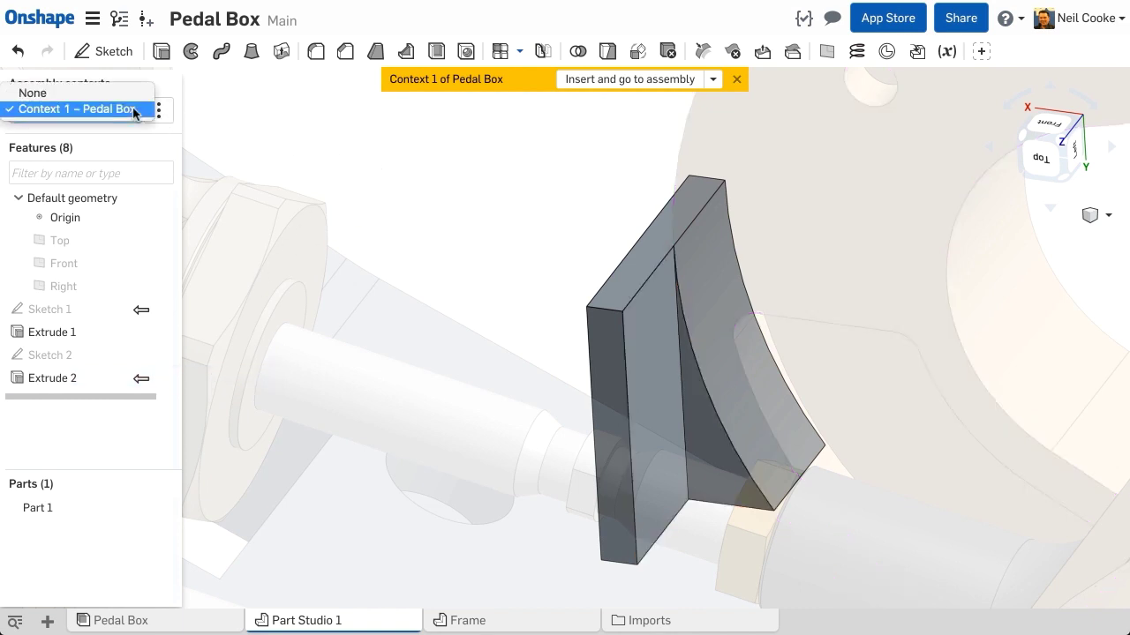
click(35, 91)
Sketch an inward offset of the plate's flat face outline and add three simple through holes, ANSI tapped 1/4, 20 tpi, at its corners.
right_drag(508, 183, 731, 324)
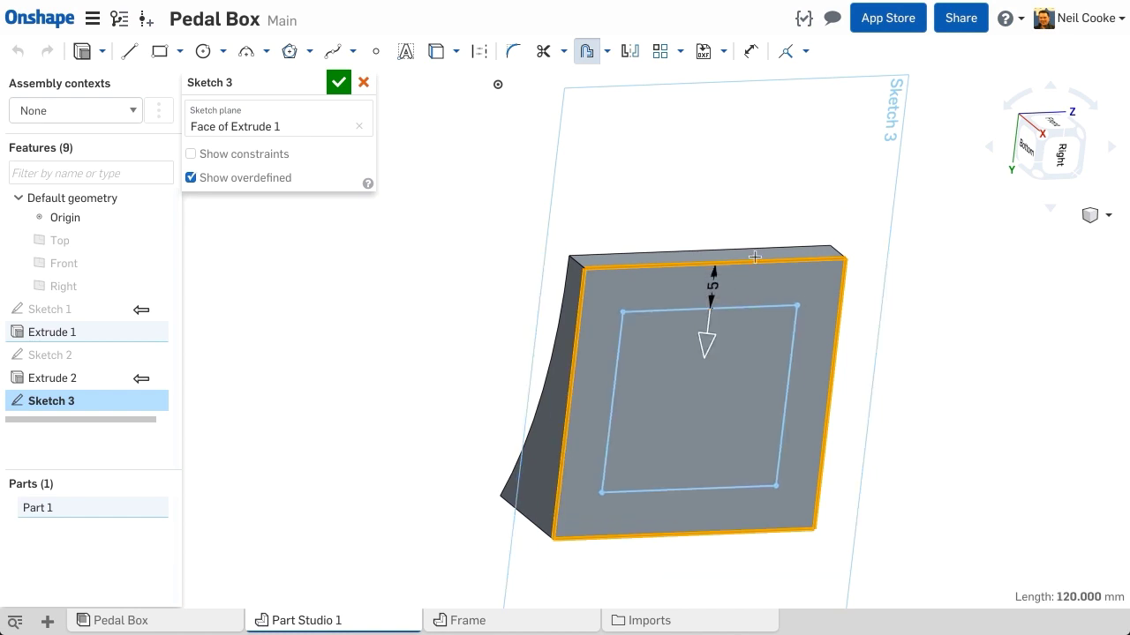
click(338, 81)
click(466, 52)
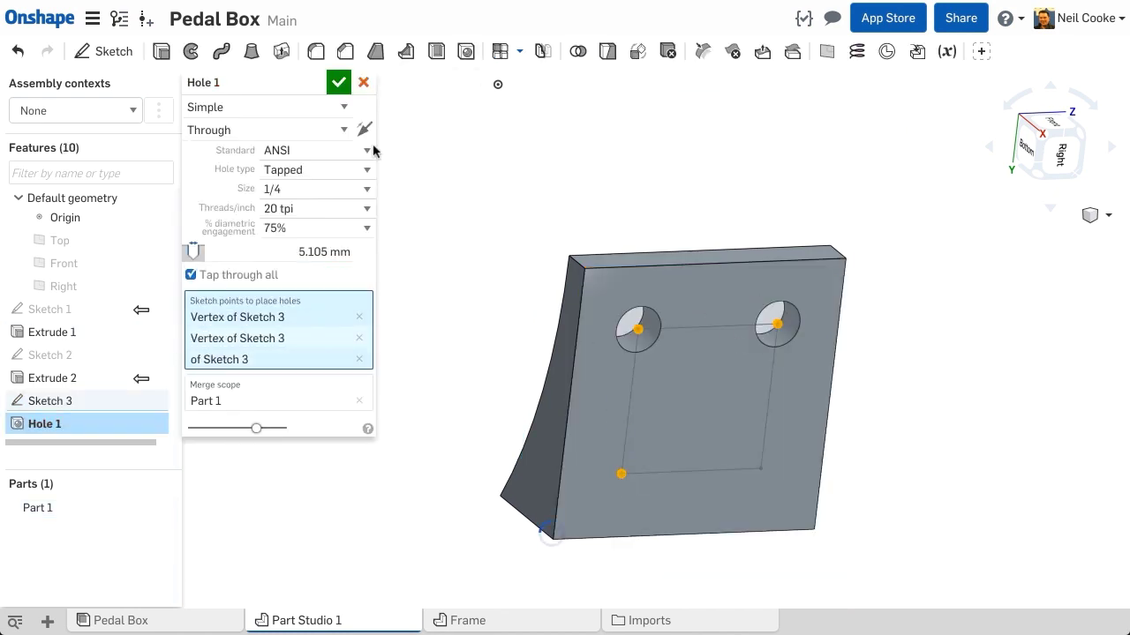
right_drag(423, 241, 446, 253)
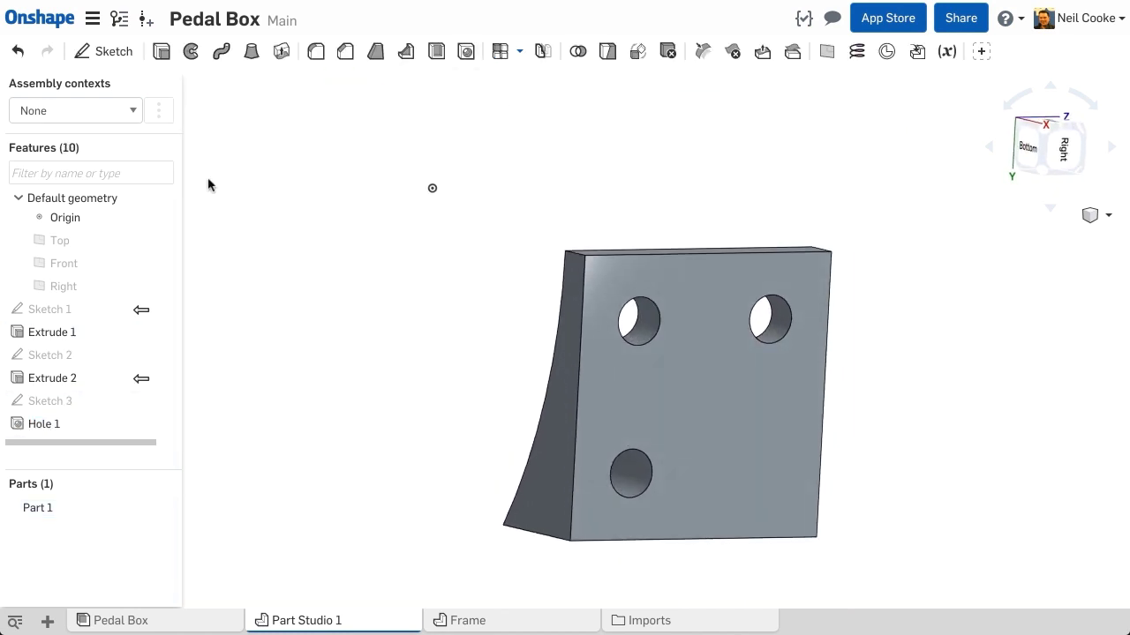
Switch back to Context 1 of Pedal Box and insert Part 1 into the assembly.
click(132, 112)
click(92, 124)
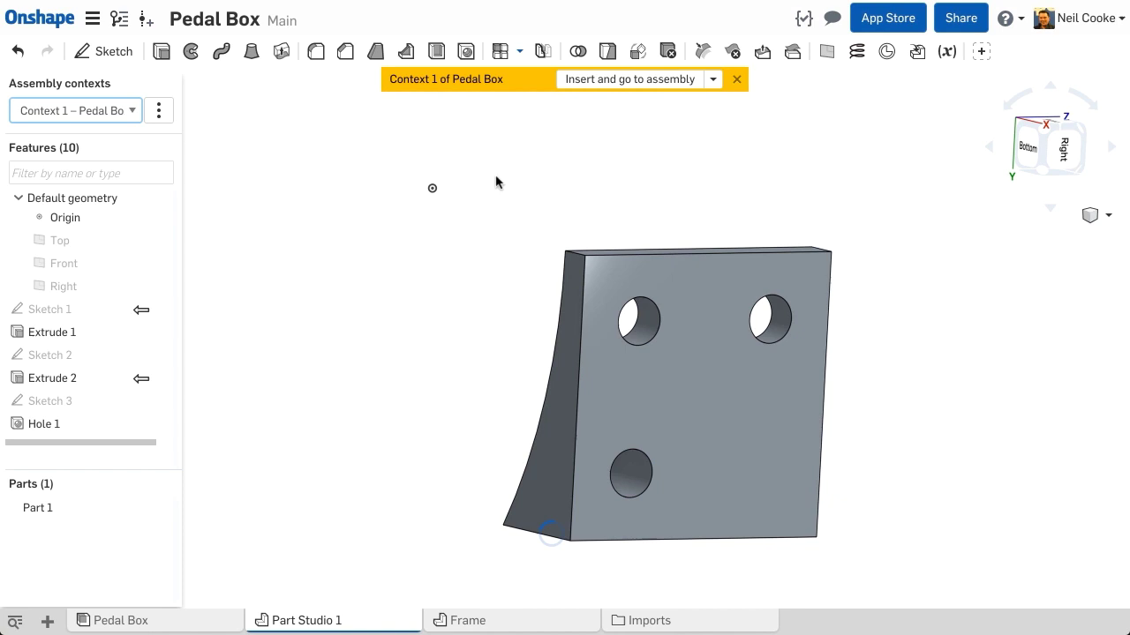
click(594, 80)
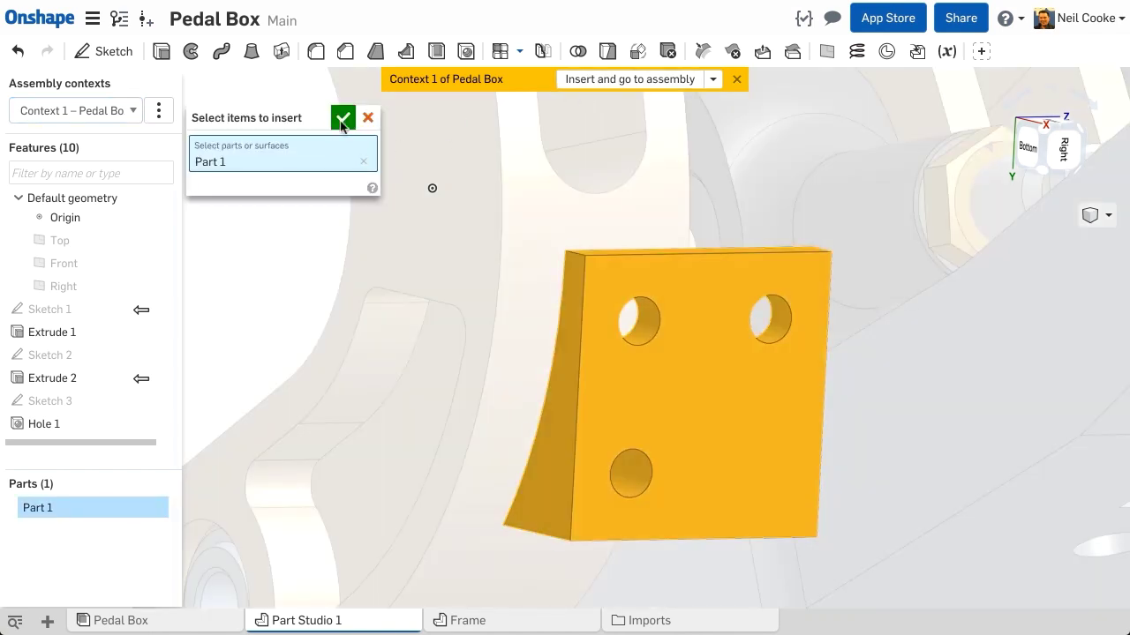
click(342, 118)
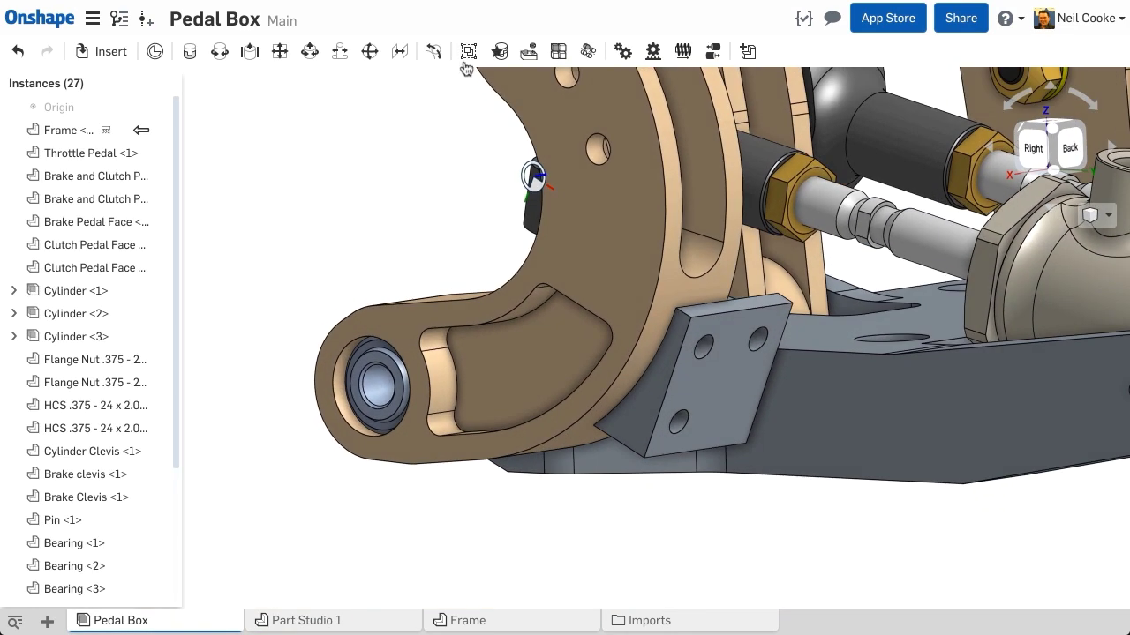
Group the throttle pedal and the new stop plate together.
click(468, 55)
click(584, 240)
click(695, 391)
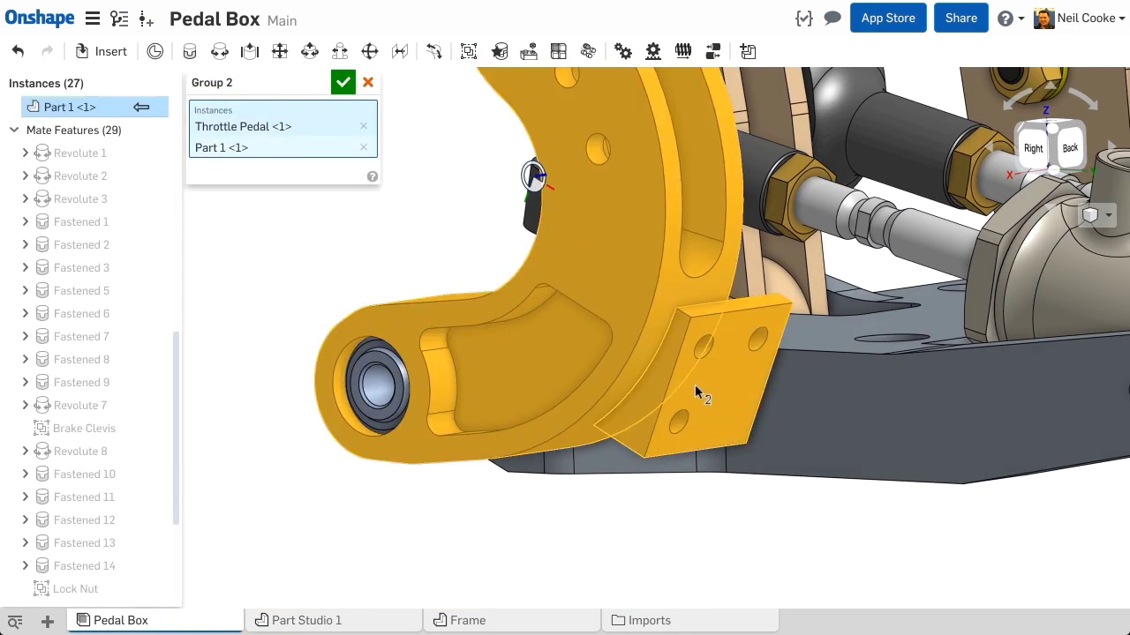
click(342, 83)
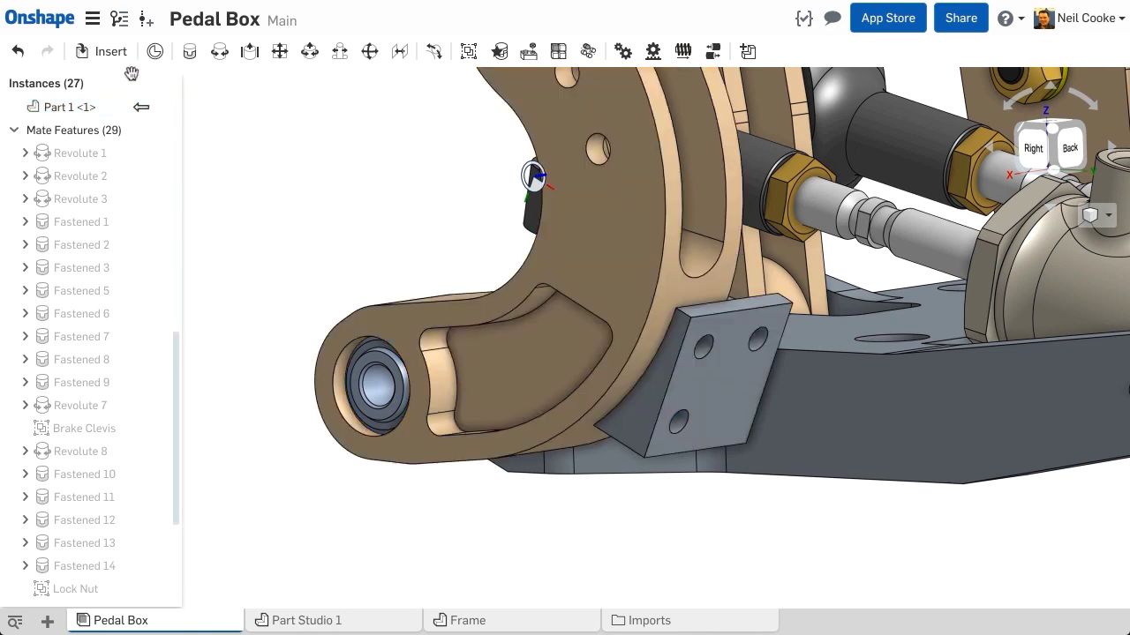
Insert the Set Screw subassembly into the Pedal Box assembly and place it near the throttle pedal.
click(110, 52)
click(379, 172)
click(272, 278)
click(493, 204)
click(410, 81)
scroll(533, 252, up, 2)
click(485, 217)
drag(573, 226, 537, 166)
scroll(459, 207, up, 3)
Fasten the set screw's jam nut to the upper inboard hole on the back of the stop plate.
click(190, 51)
click(514, 194)
right_drag(565, 221, 439, 318)
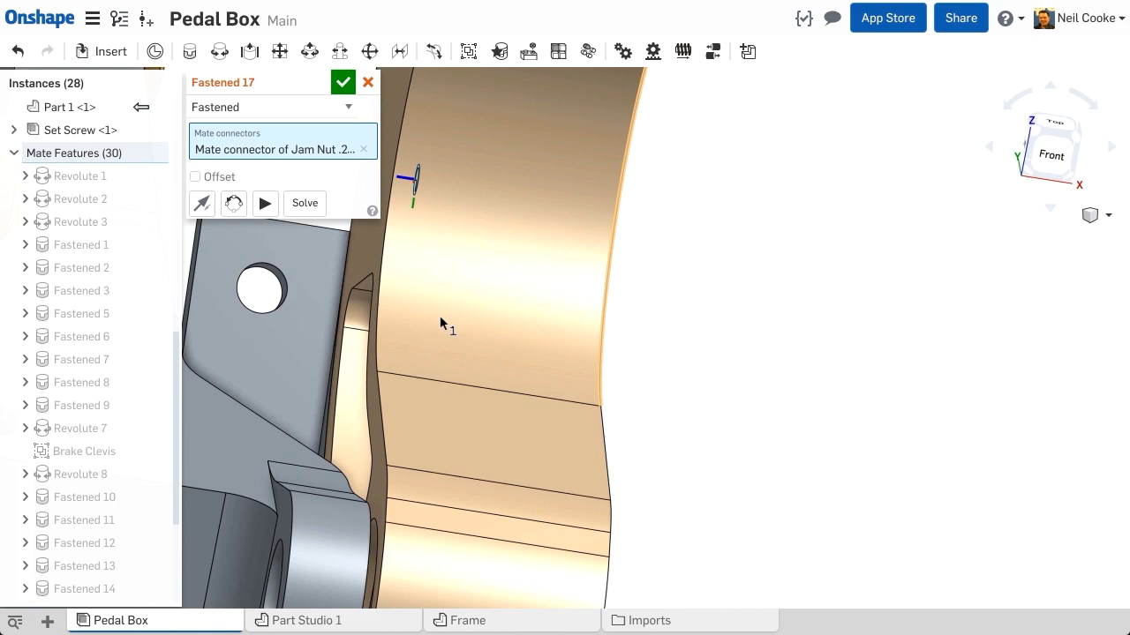
click(267, 288)
click(342, 83)
Open the Frame for editing in the context of the Pedal Box assembly.
right_drag(830, 322, 661, 304)
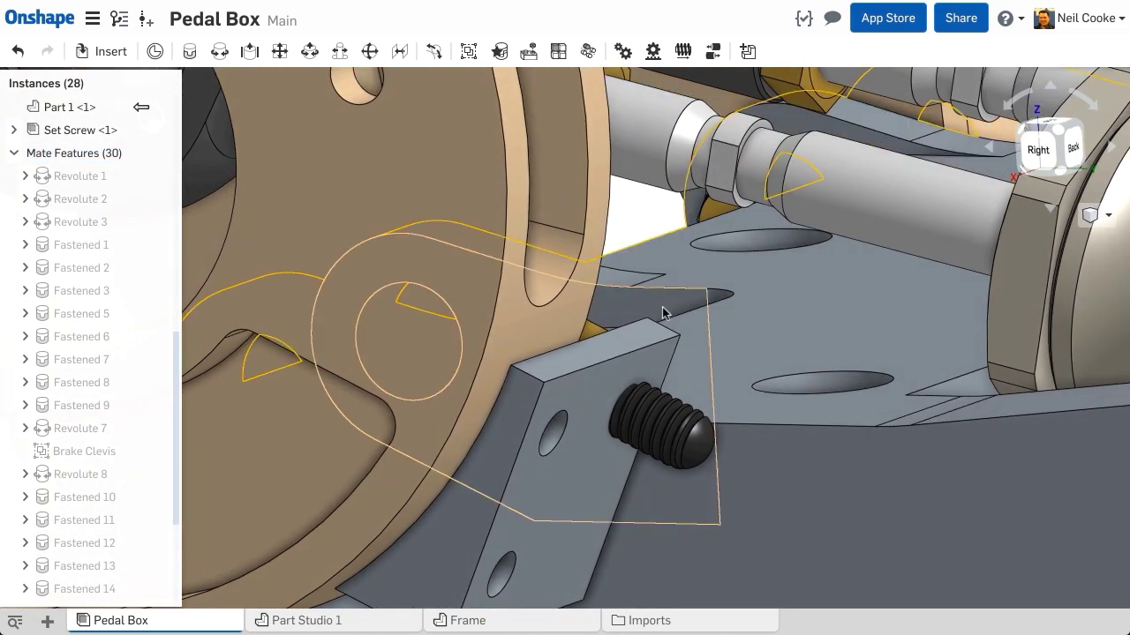
scroll(663, 307, down, 3)
middle_drag(685, 345, 616, 242)
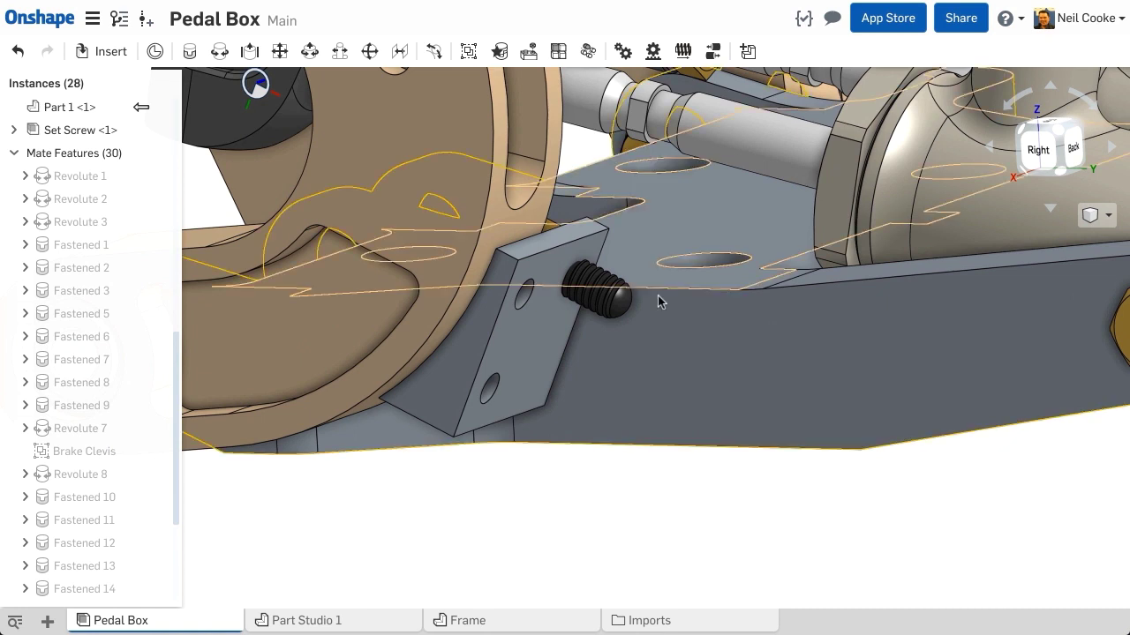
right_click(683, 337)
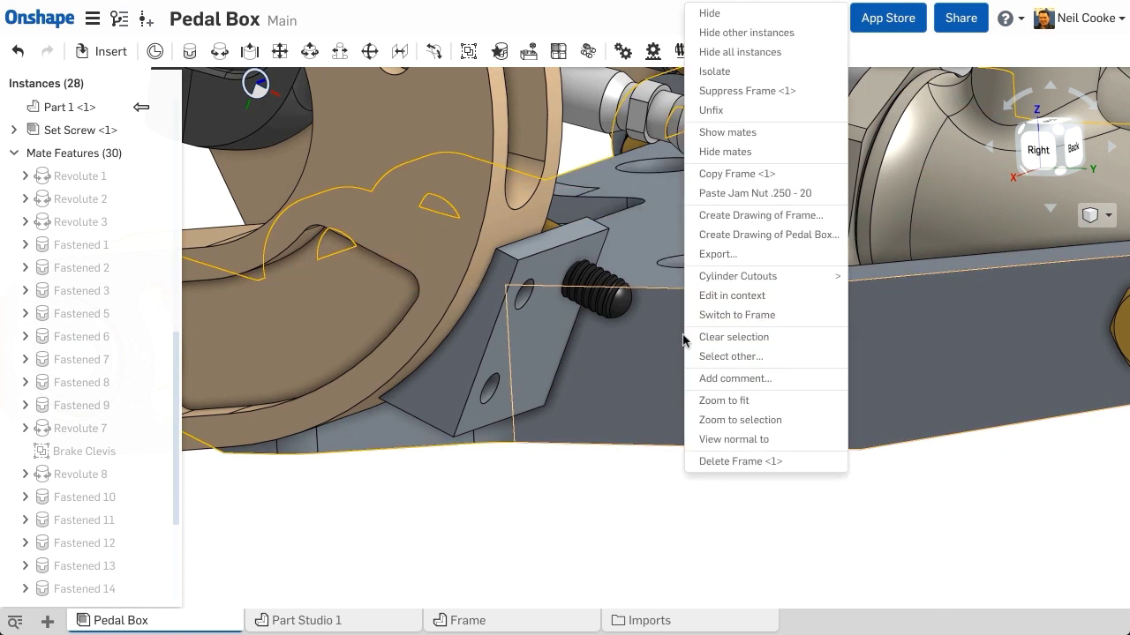
click(769, 300)
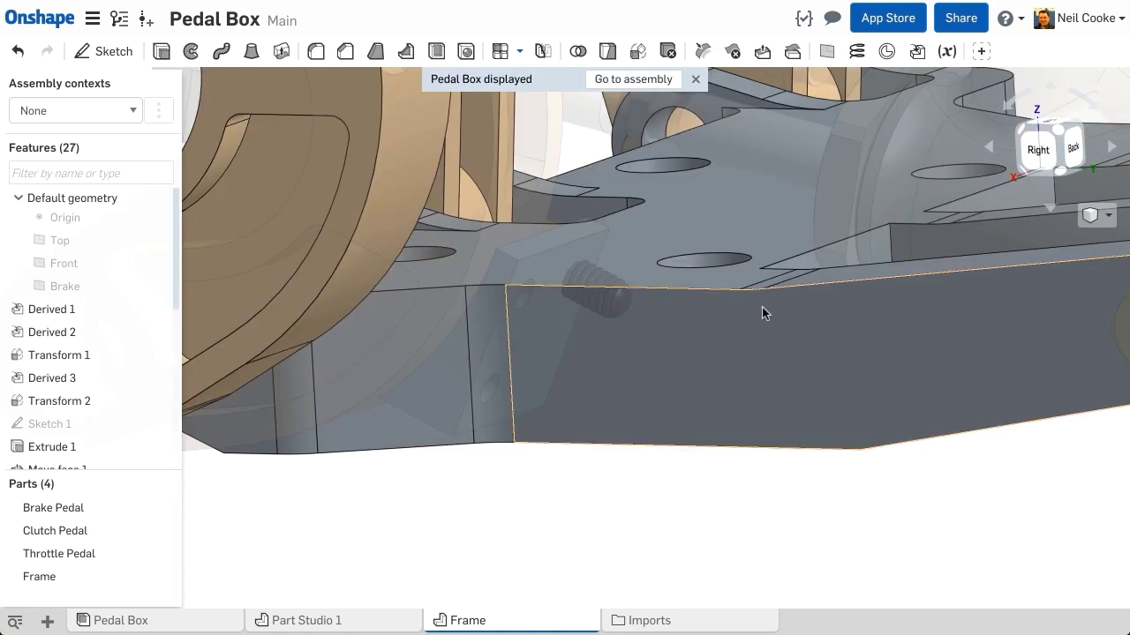
Start a sketch on the frame's outer side face and draw a closed five-sided profile about 12 mm wide and 22 mm high from the lower edge.
click(762, 308)
click(785, 332)
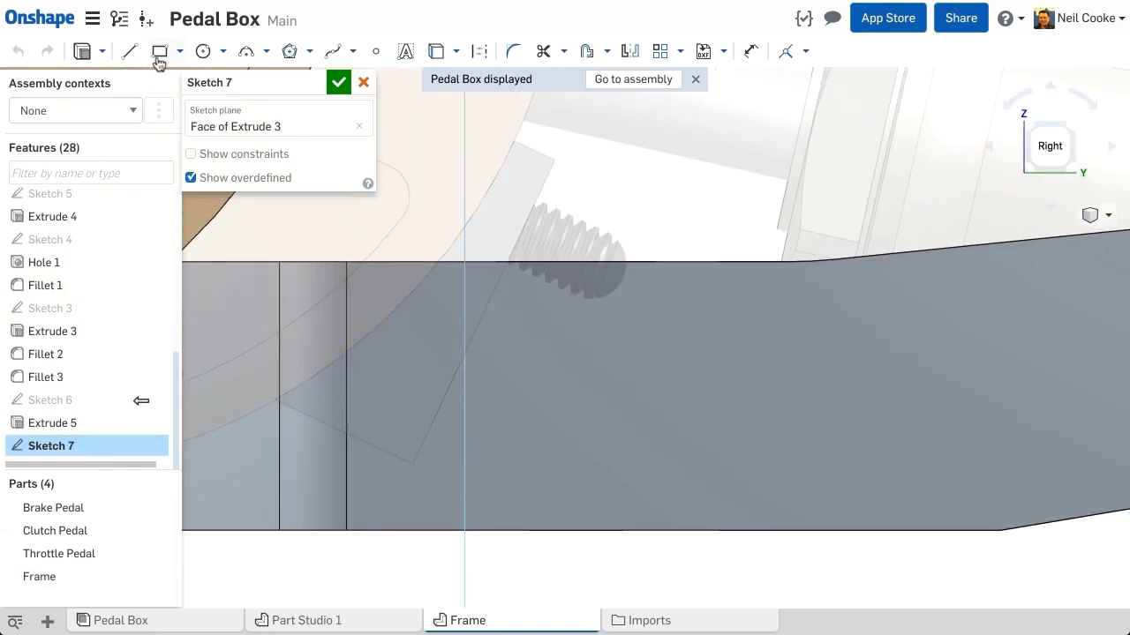
key(l)
click(647, 530)
click(647, 390)
click(703, 281)
click(781, 281)
click(781, 531)
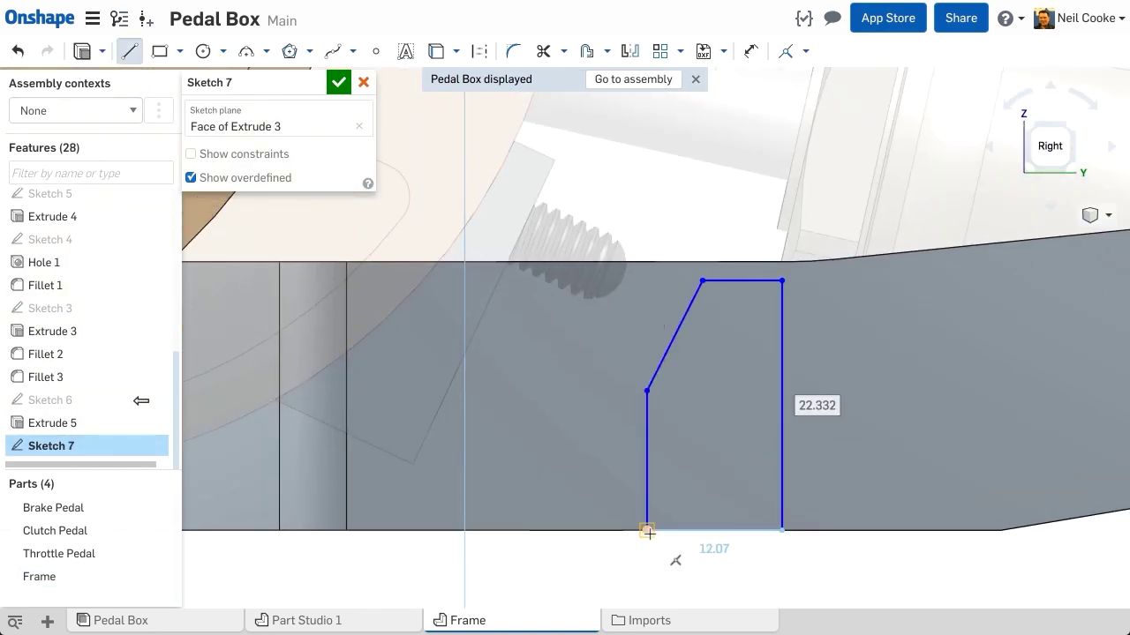
click(647, 530)
key(Escape)
Stretch the profile above the frame's upper edge and make its sloped line parallel to the stop plate's flat face.
drag(703, 281, 701, 228)
click(619, 364)
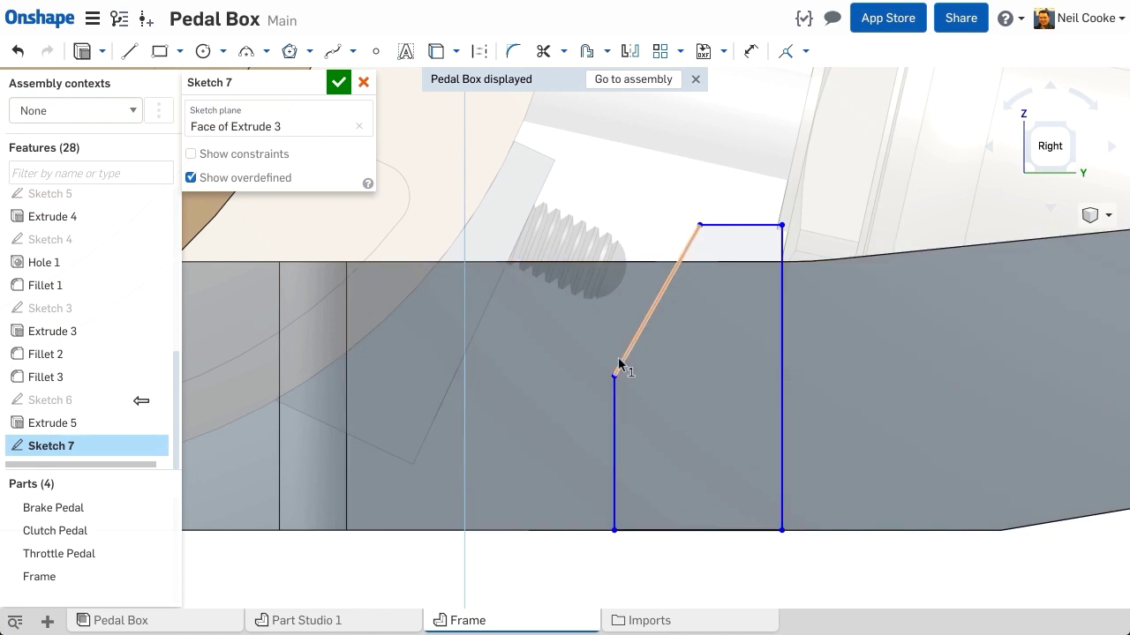
click(491, 301)
click(806, 52)
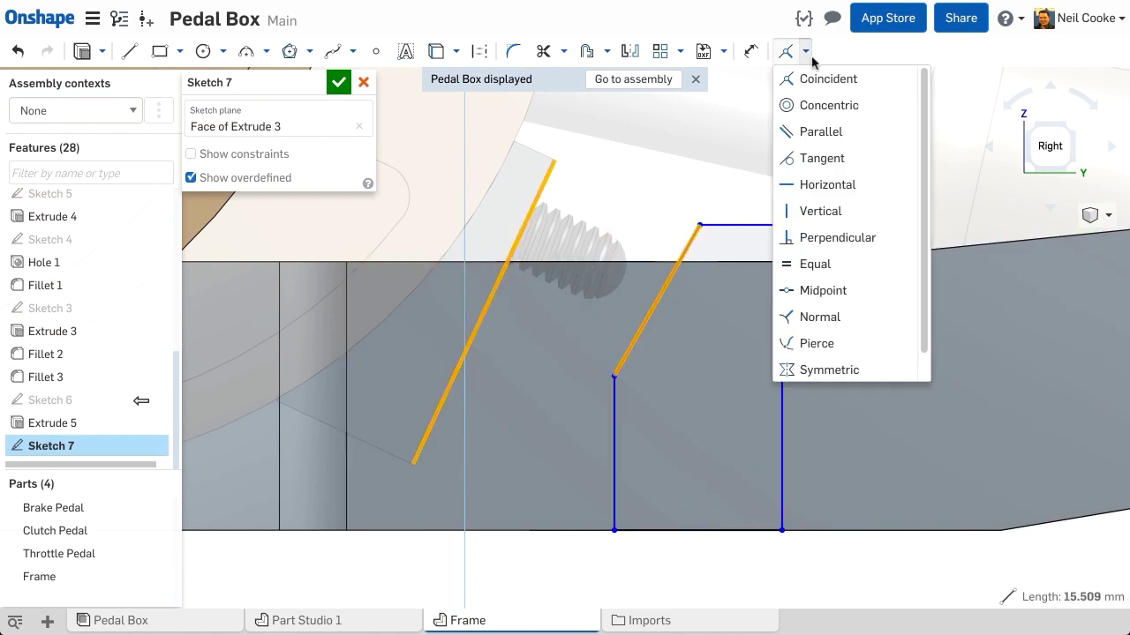
click(830, 127)
Draw a construction line from the sloped line's upper end and make its free end coincident with the stop plate's upper corner.
key(l)
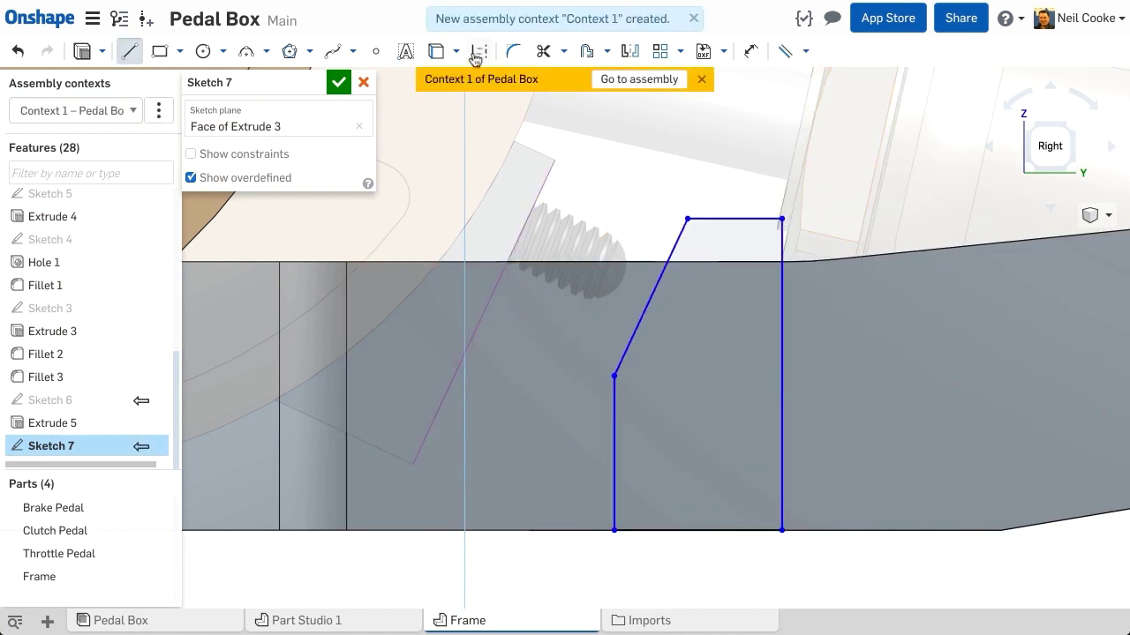
click(478, 55)
click(688, 219)
click(615, 186)
key(Escape)
click(615, 186)
click(554, 160)
key(i)
Dimension the construction line at 10 mm, the sloped line at 14 mm and the profile's upper horizontal line at 10 mm.
key(d)
click(621, 189)
click(630, 170)
text(10)
key(Return)
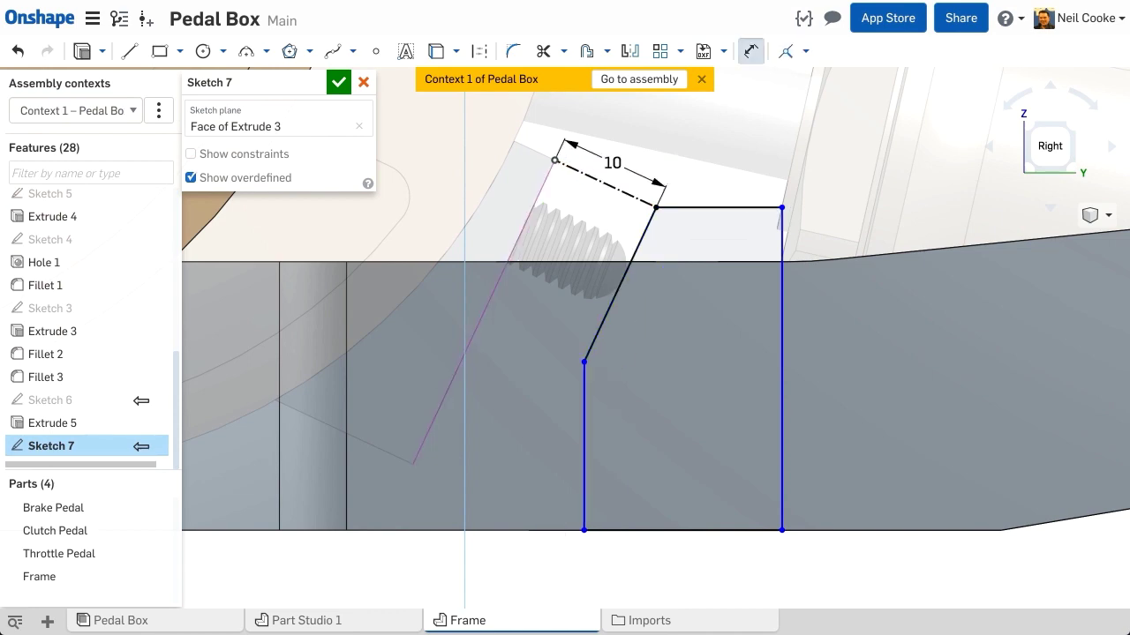
text(14)
key(Return)
click(721, 211)
click(733, 188)
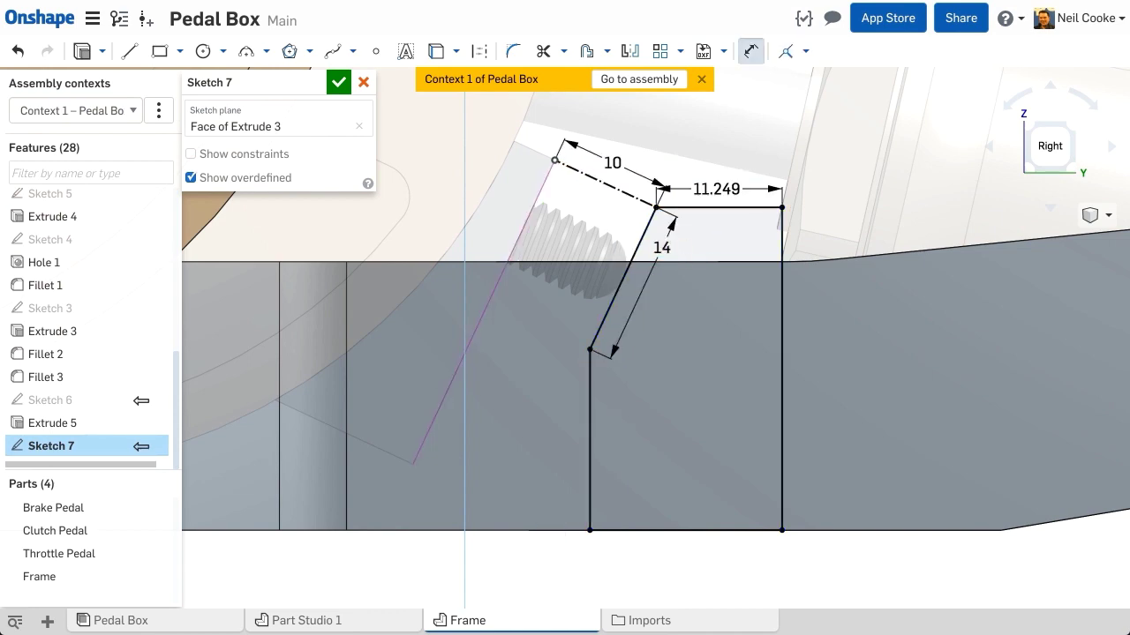
text(10)
key(Return)
Extrude the profile outward 19.3 mm as a blind Add merged with the Frame.
right_drag(799, 148, 729, 186)
middle_drag(730, 186, 827, 157)
key(shift+e)
drag(548, 300, 571, 295)
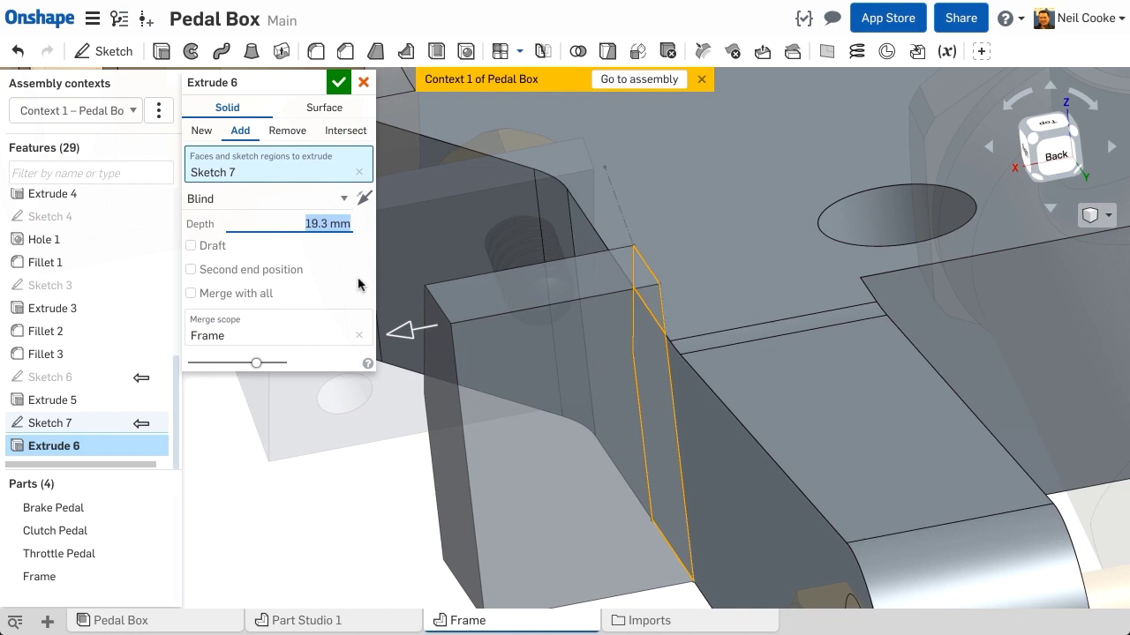
key(Return)
right_drag(358, 284, 380, 412)
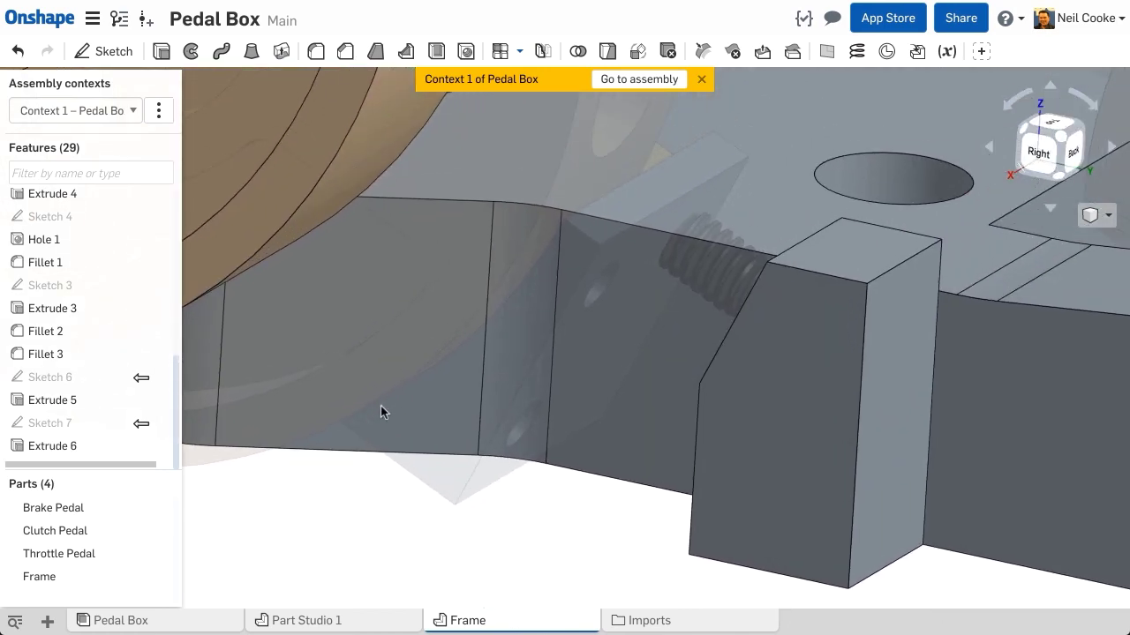
Rename the frame's assembly context to Stop and return to the Pedal Box assembly.
click(159, 111)
click(149, 143)
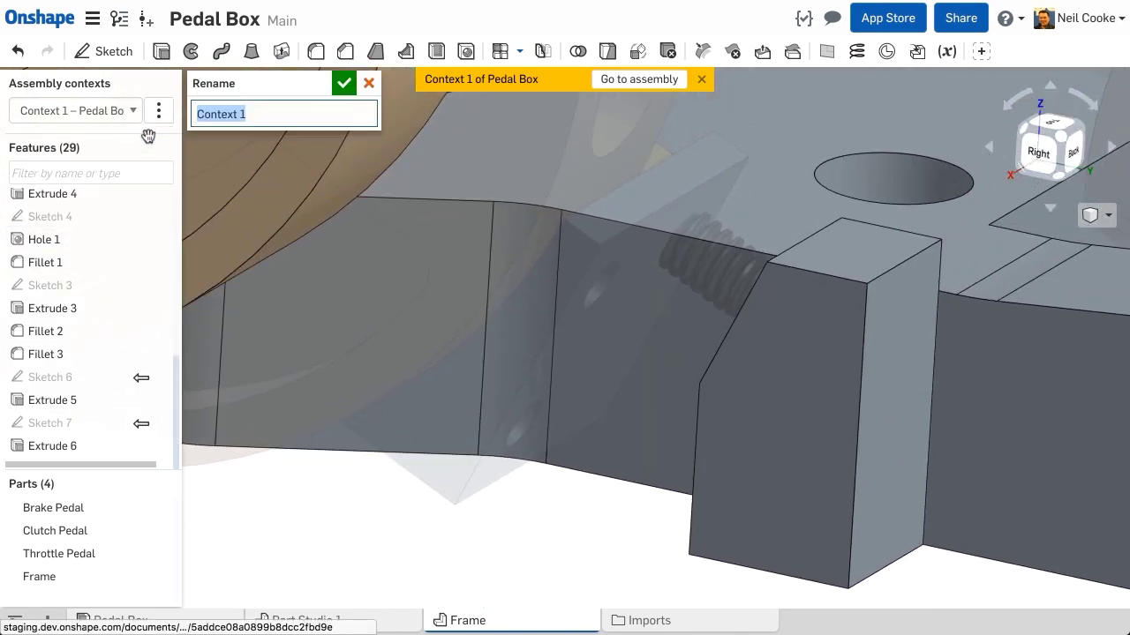
key(Return)
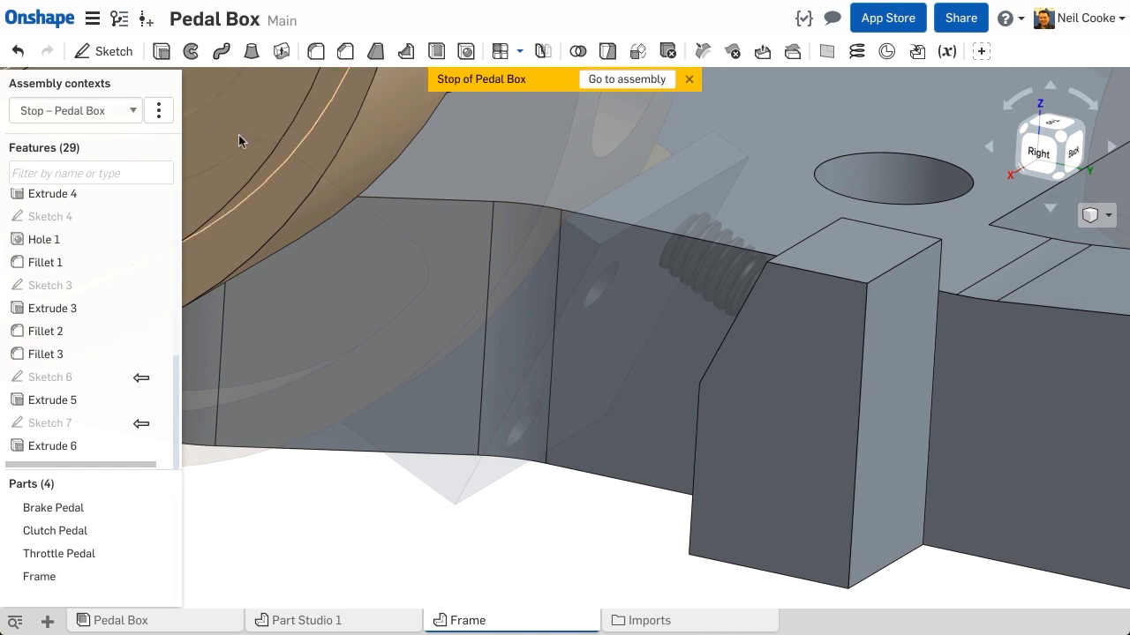
click(635, 80)
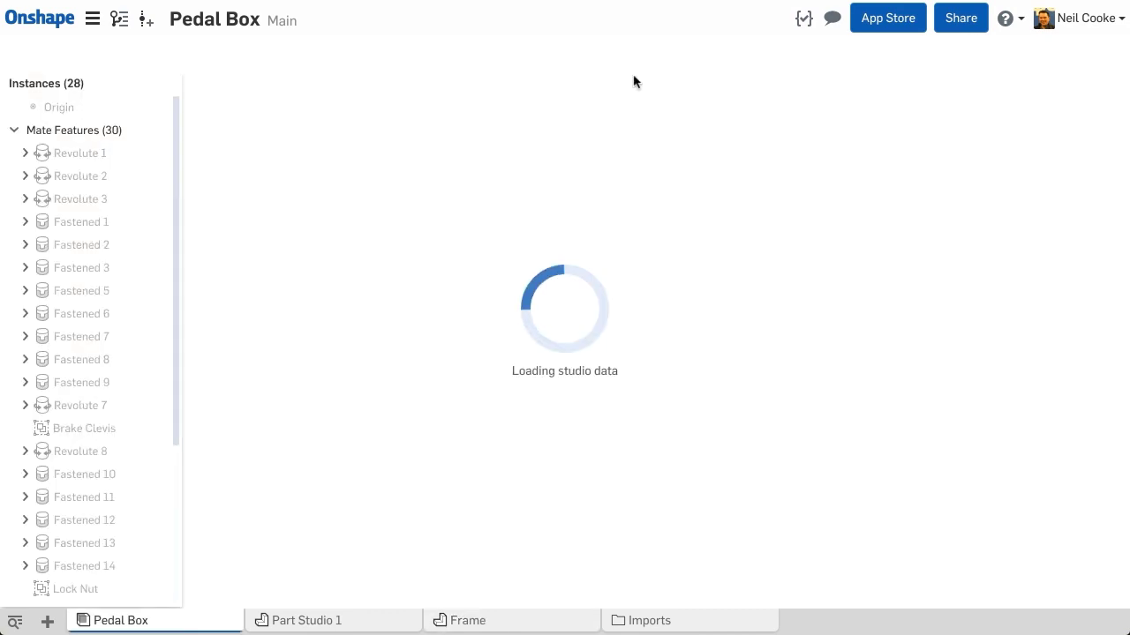
scroll(632, 293, down, 5)
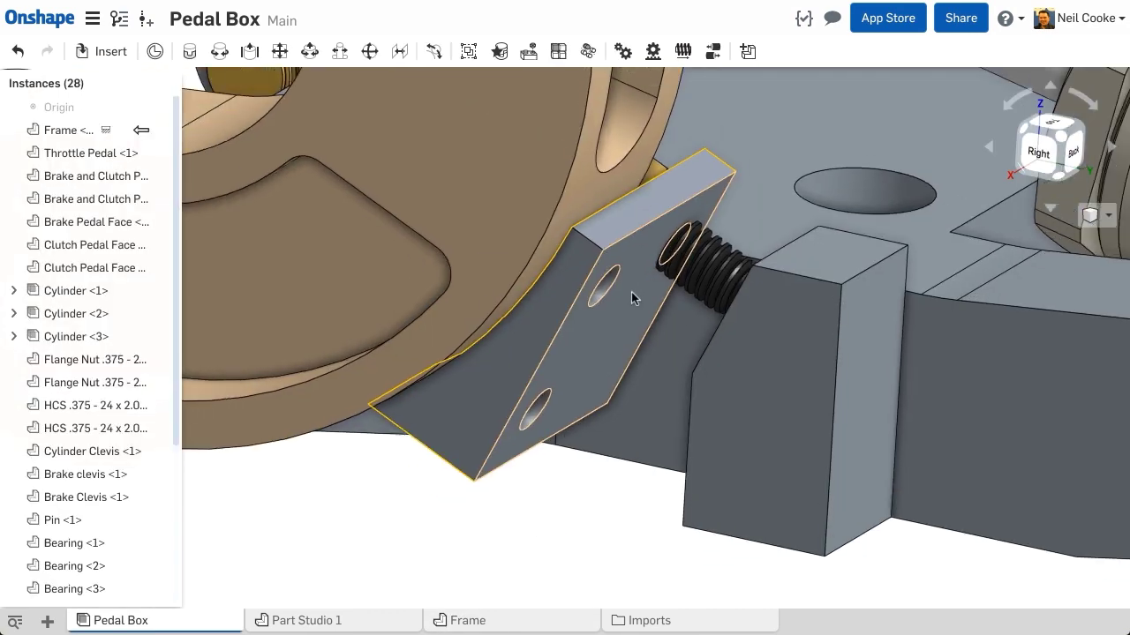
View the assembly from the right side and swing the throttle pedal back until its stop plate stands upright.
right_drag(640, 319, 656, 306)
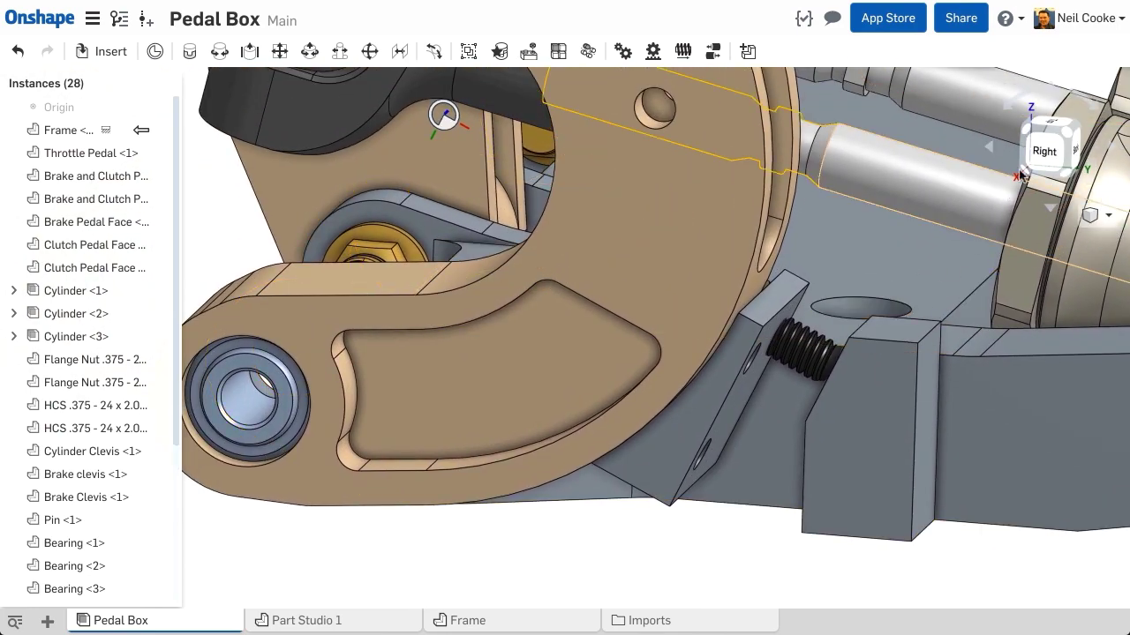
click(1041, 152)
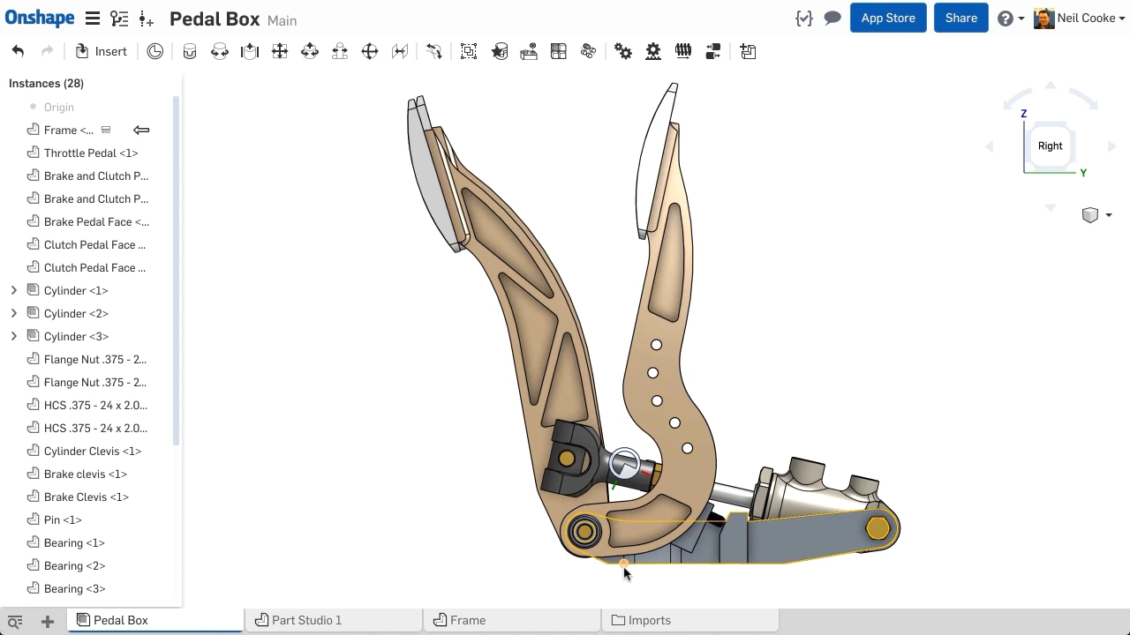
scroll(624, 576, up, 5)
drag(733, 428, 612, 266)
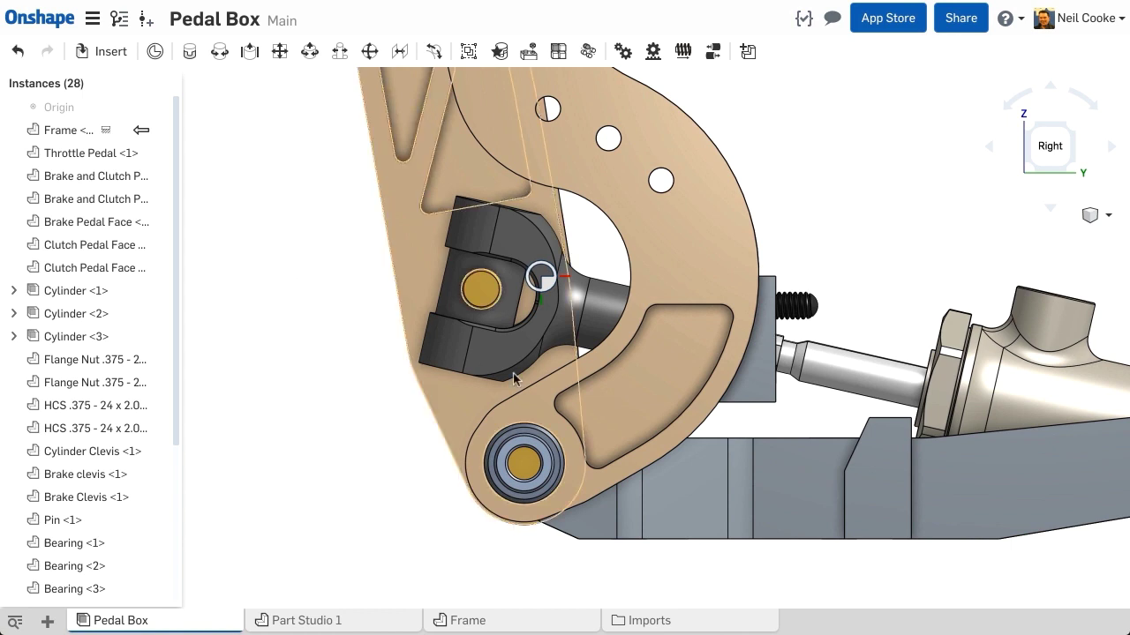
Edit the Frame in the context of the assembly and open Sketch 3, facing its sketch plane.
right_click(798, 462)
mouse_move(831, 297)
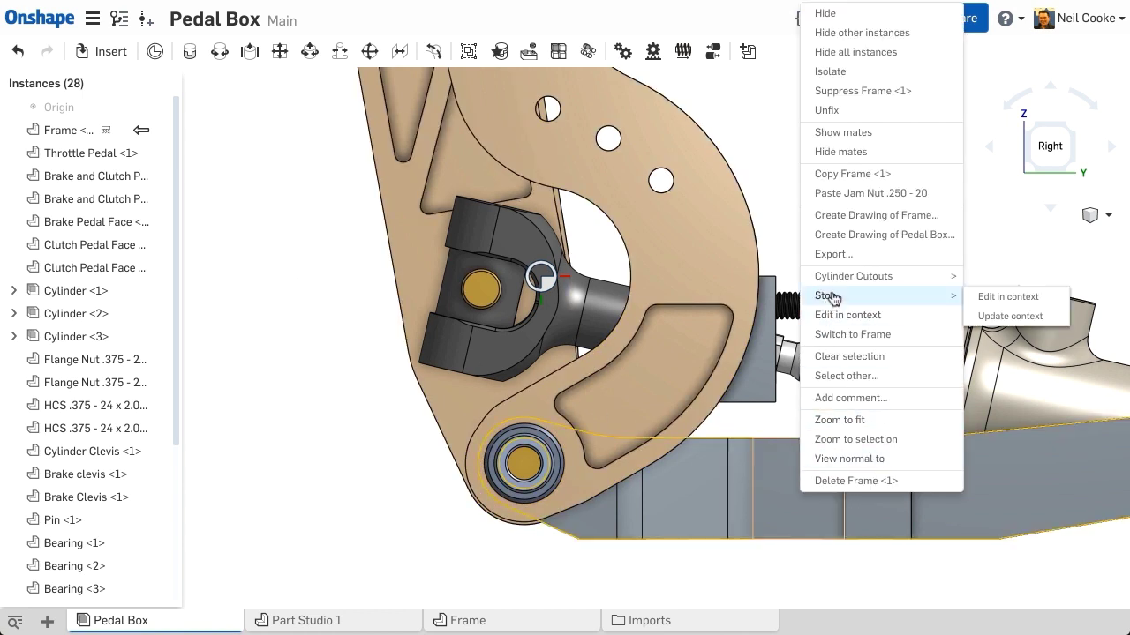
click(846, 318)
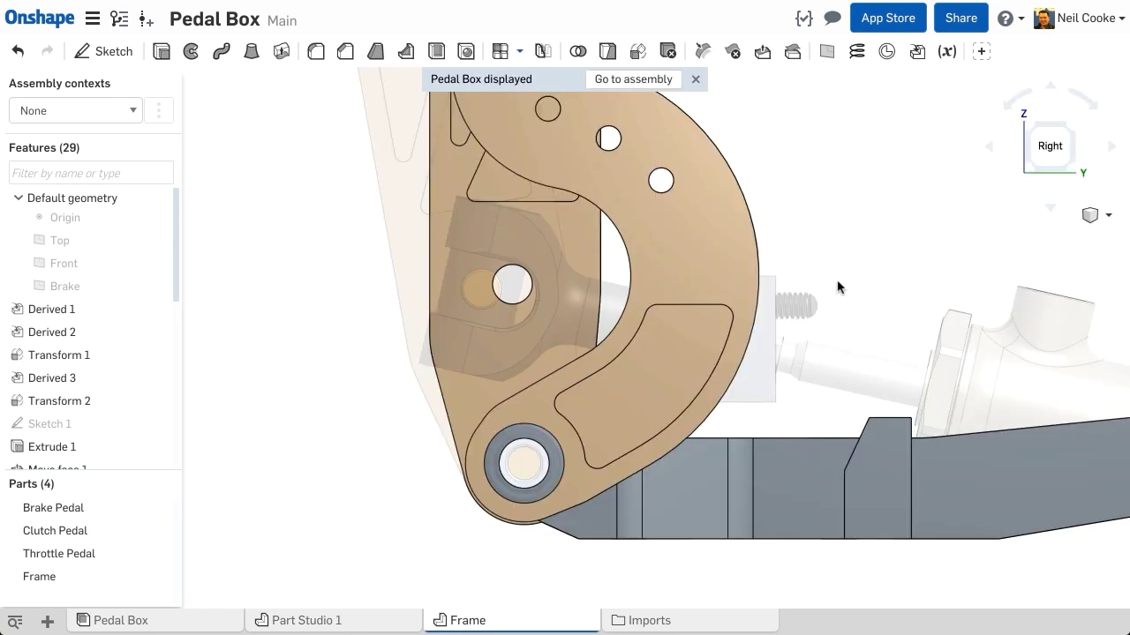
right_drag(838, 282, 795, 307)
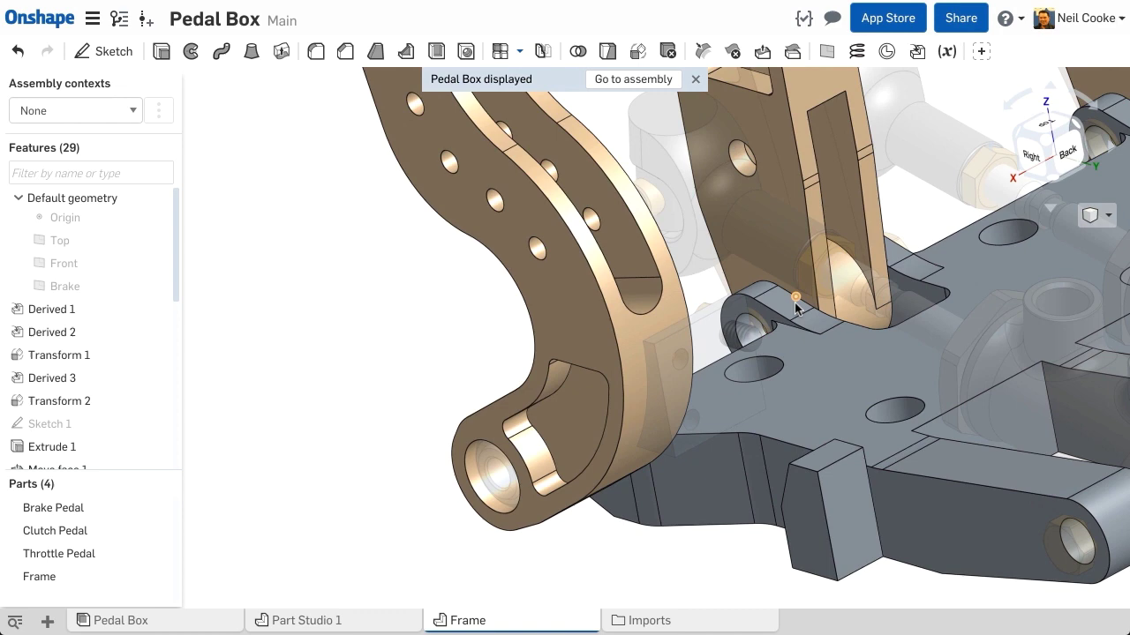
right_click(701, 477)
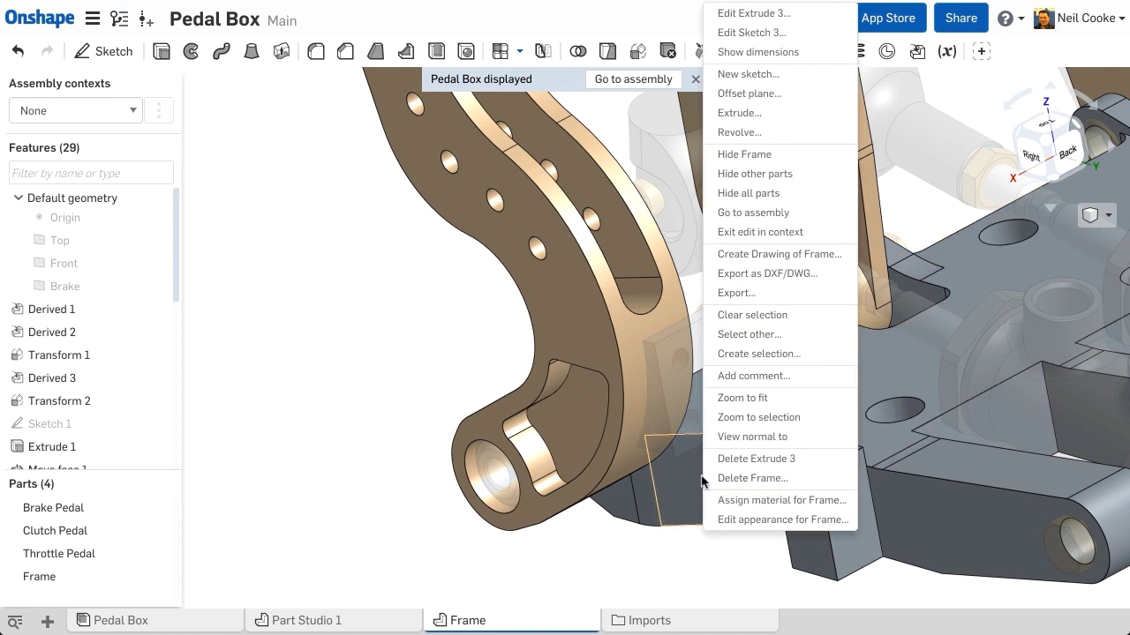
click(776, 29)
key(n)
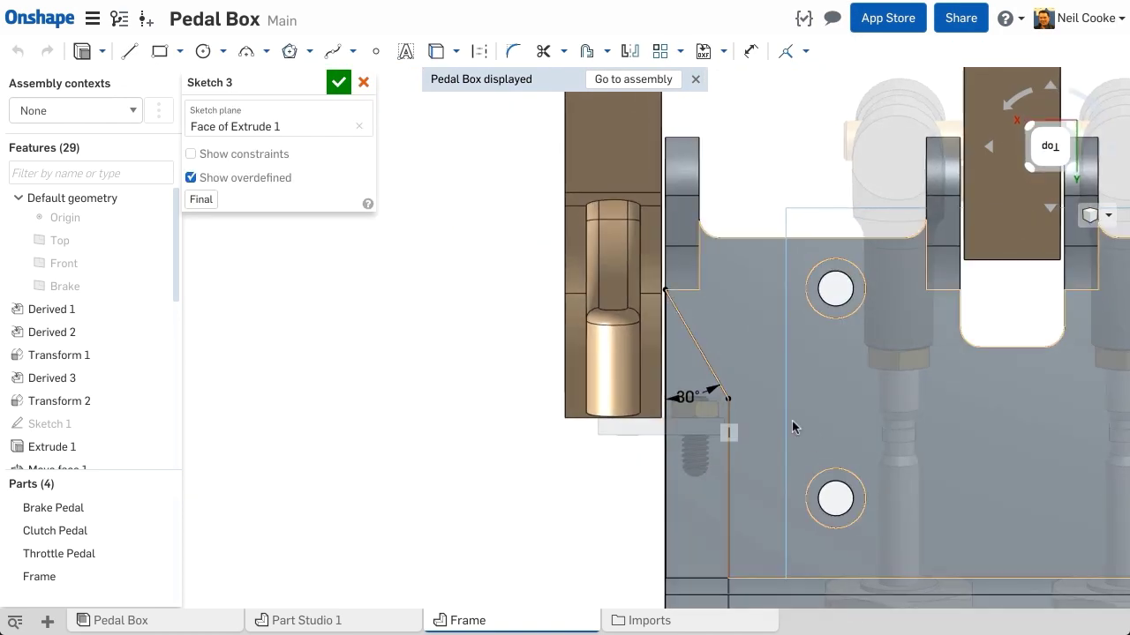
Remove the upper end constraint and angle dimension of the slanted line, then make it horizontal and reposition it near the jam nut.
scroll(792, 420, up, 4)
click(191, 154)
click(556, 180)
key(Delete)
drag(568, 197, 569, 280)
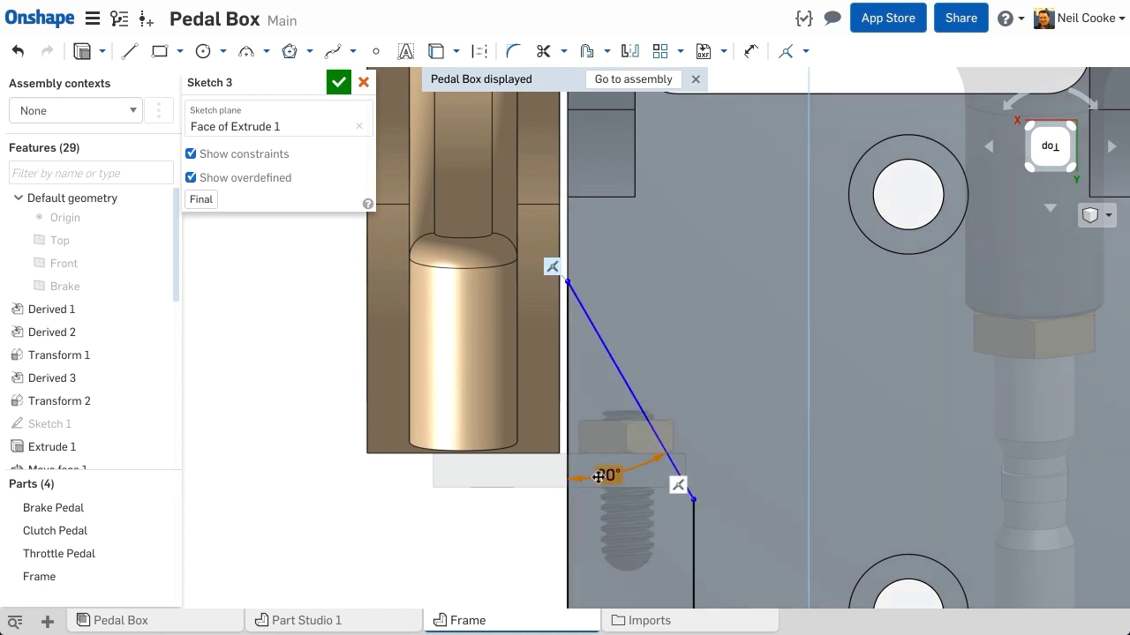
click(604, 477)
key(Delete)
key(h)
drag(655, 500, 654, 365)
Dimension the horizontal line at 10 mm from the throttle pedal's lower edge and accept the sketch.
key(d)
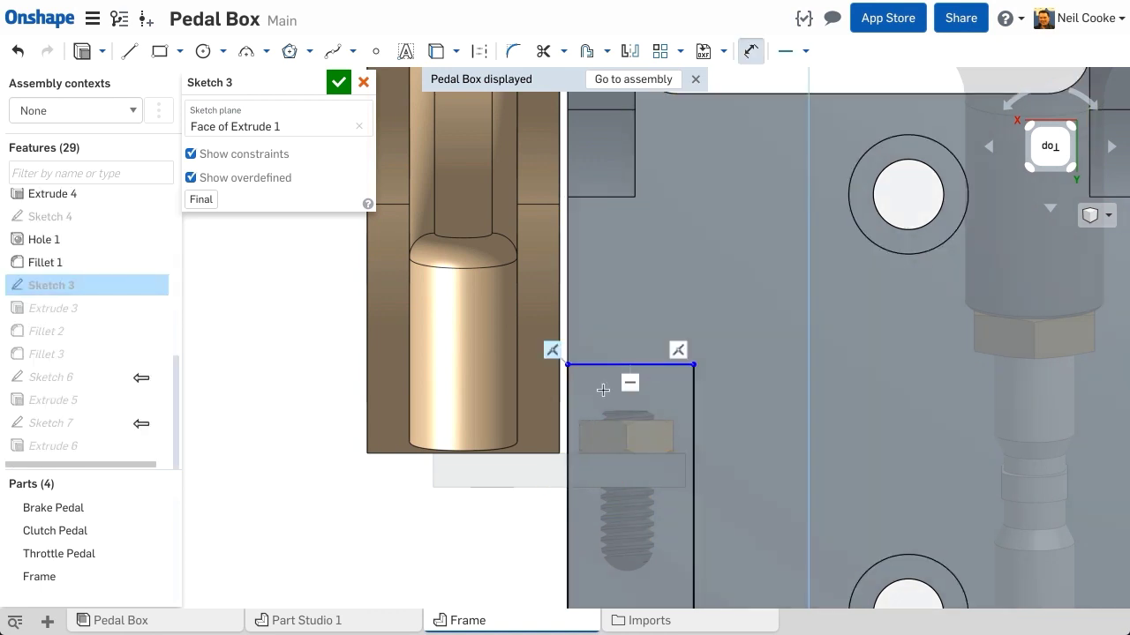
text(10)
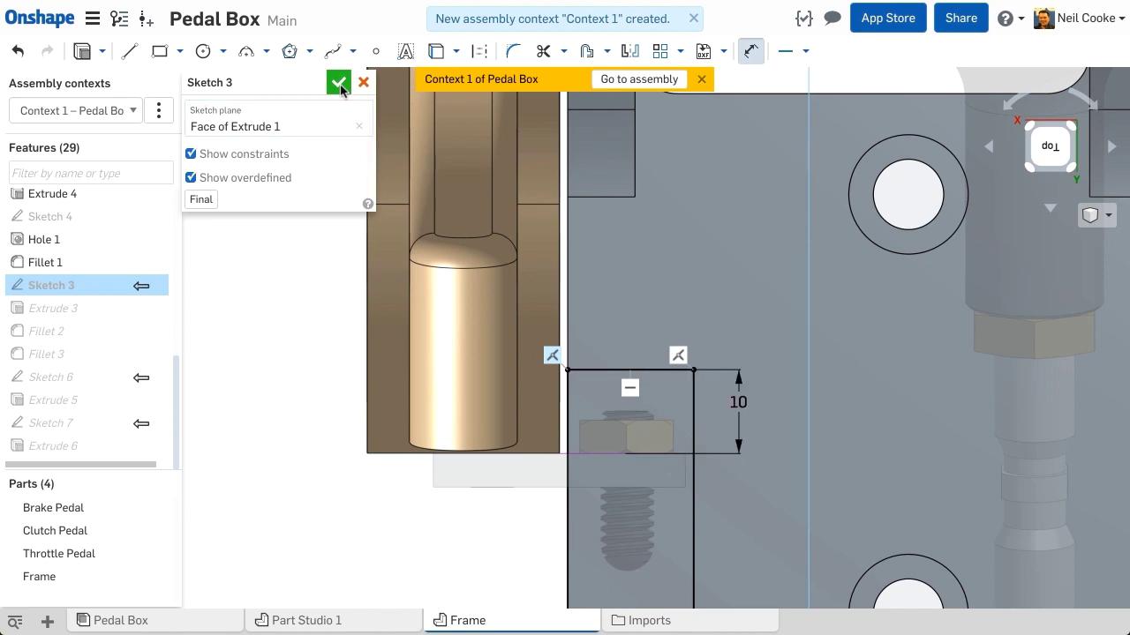
click(338, 82)
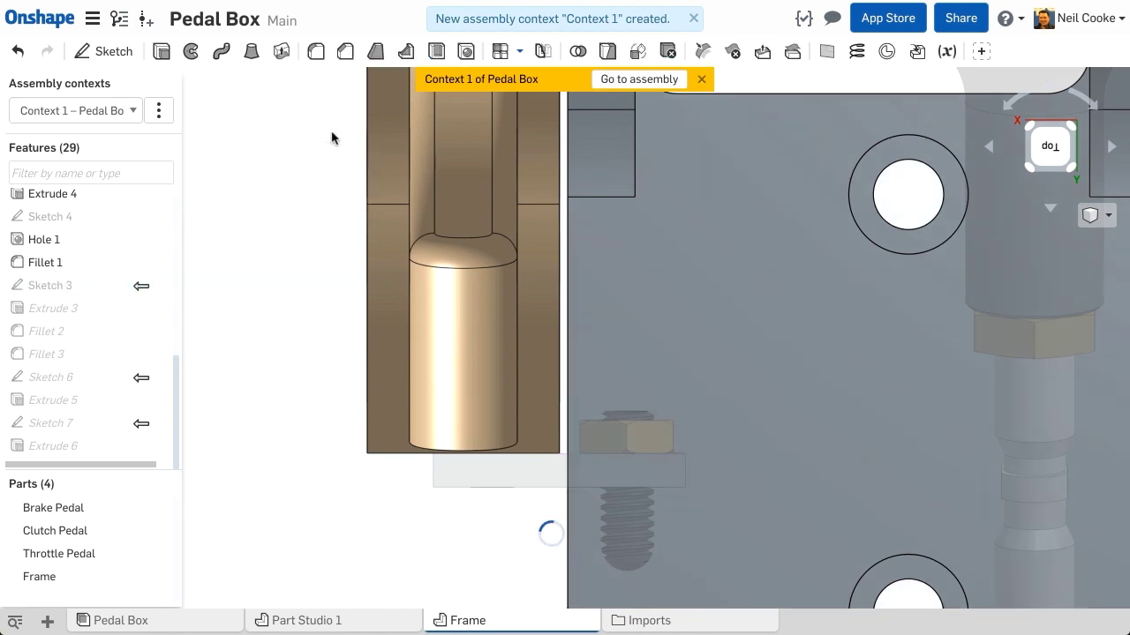
Sketch a rectangle on the frame's top face along the new notch edge, spanning its 15 mm width and 5 mm deep.
click(630, 299)
key(shift+s)
key(g)
click(694, 370)
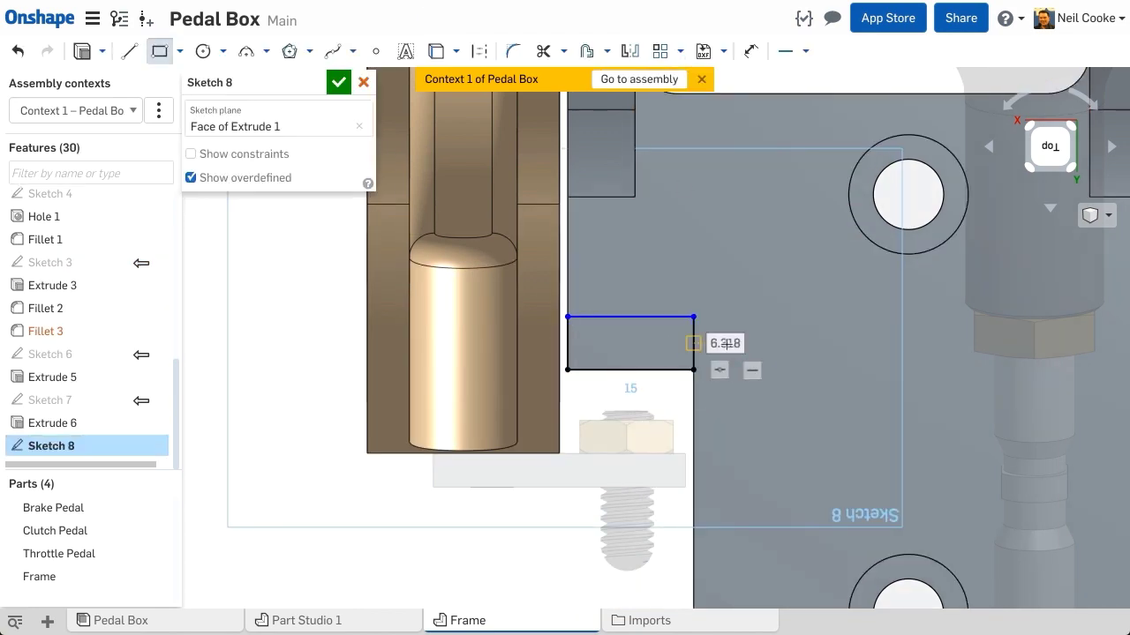
text(5)
key(Return)
Extrude the rectangle upward 20 mm as a blind Add to form a tab on the frame.
right_drag(727, 345, 630, 287)
key(shift+e)
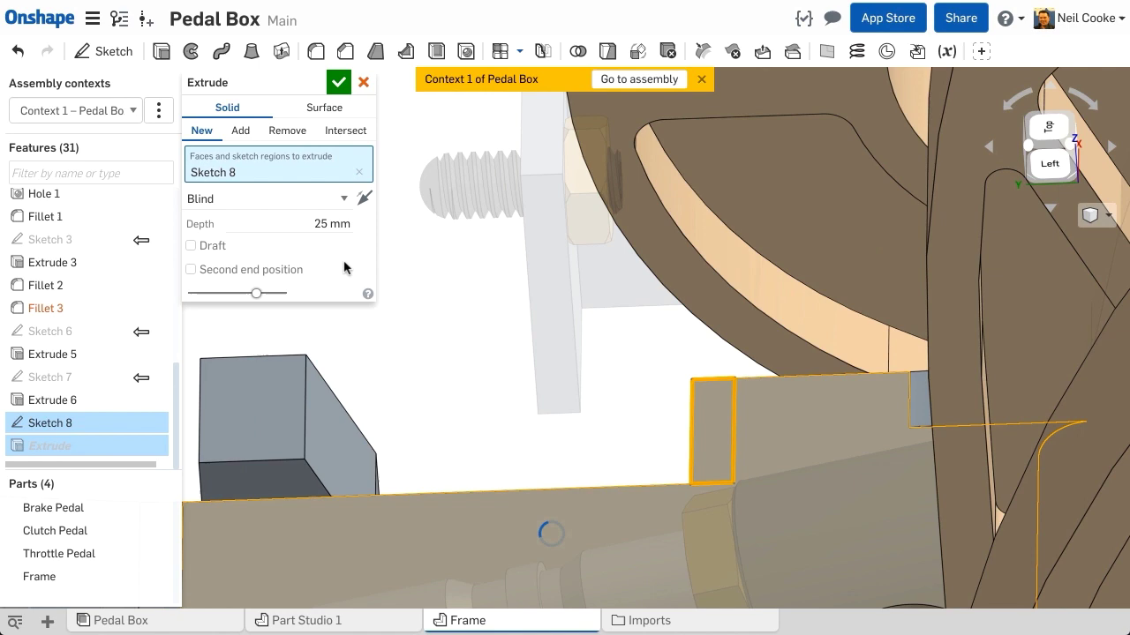
click(245, 129)
text(20)
key(Return)
Fillet the tab's two upper edges with a 10 mm radius.
right_drag(547, 256, 702, 234)
click(316, 51)
click(598, 240)
click(693, 294)
text(10)
click(338, 82)
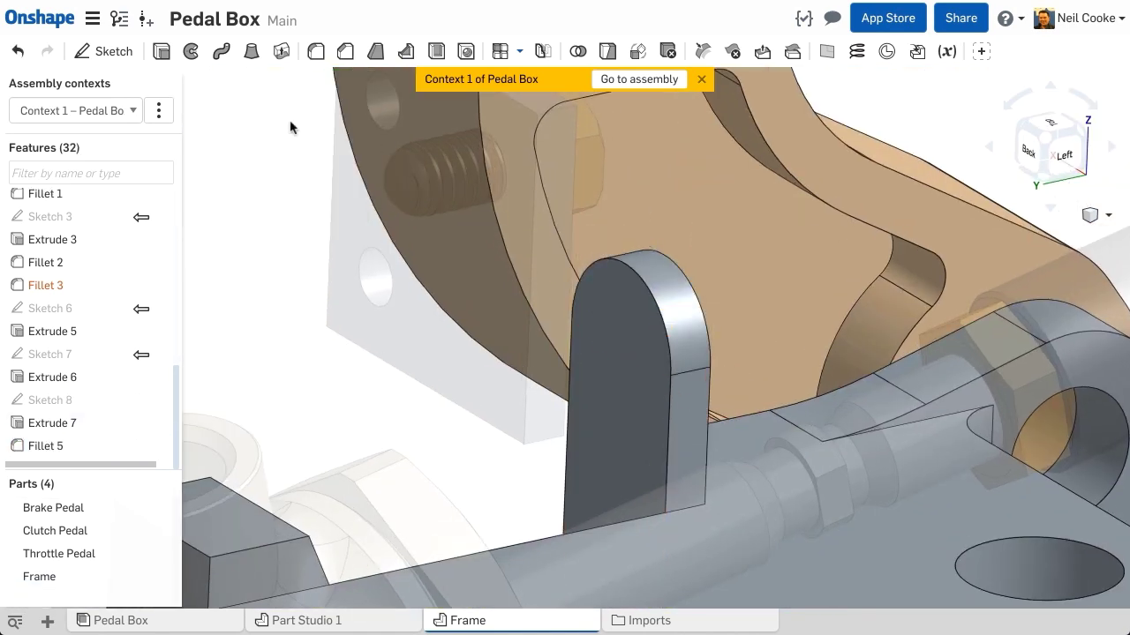
Sketch a point at the centre of the tab's rounded end and create a hole there through the tab.
click(376, 50)
click(621, 346)
click(465, 51)
click(338, 82)
right_drag(262, 140, 262, 133)
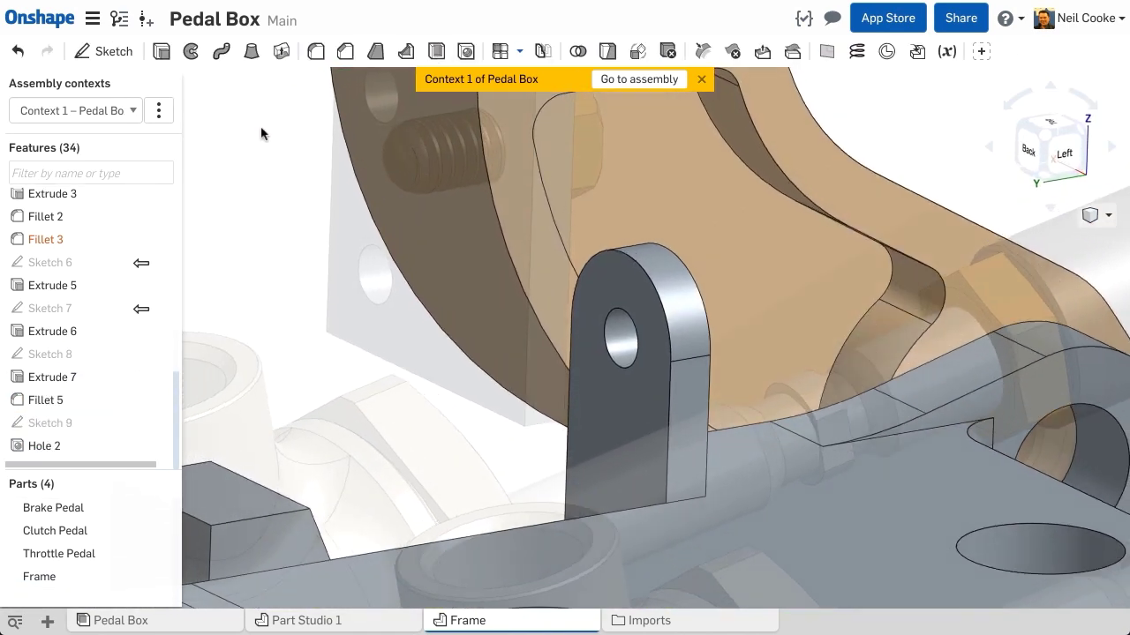
Return to the Pedal Box assembly and fasten a second set screw with its jam nut to the tab's hole.
click(620, 84)
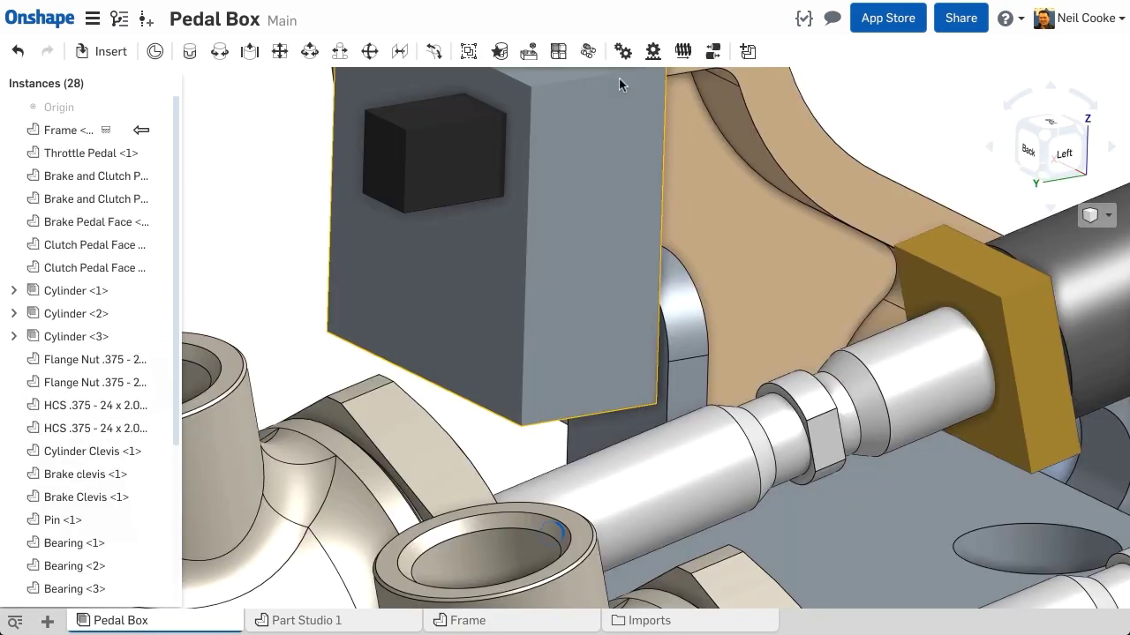
click(281, 279)
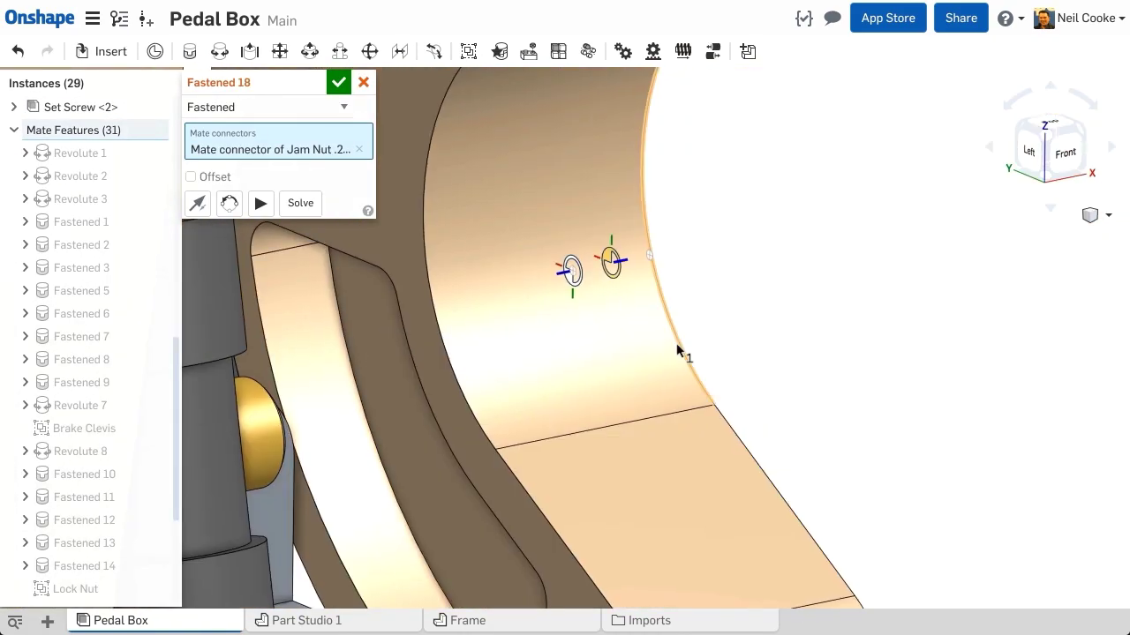
right_drag(678, 352, 637, 328)
click(556, 268)
click(339, 82)
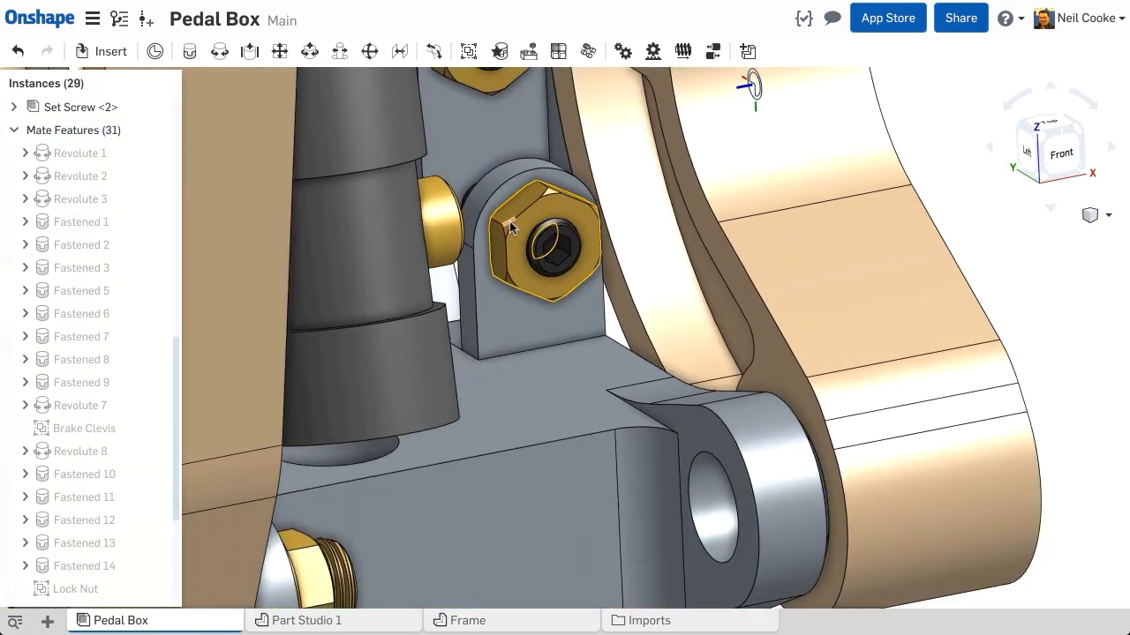
View the pedal from the right side and rotate the throttle pedal forward about 30° toward the stop block.
scroll(513, 223, down, 8)
middle_drag(778, 292, 868, 398)
right_drag(881, 327, 766, 294)
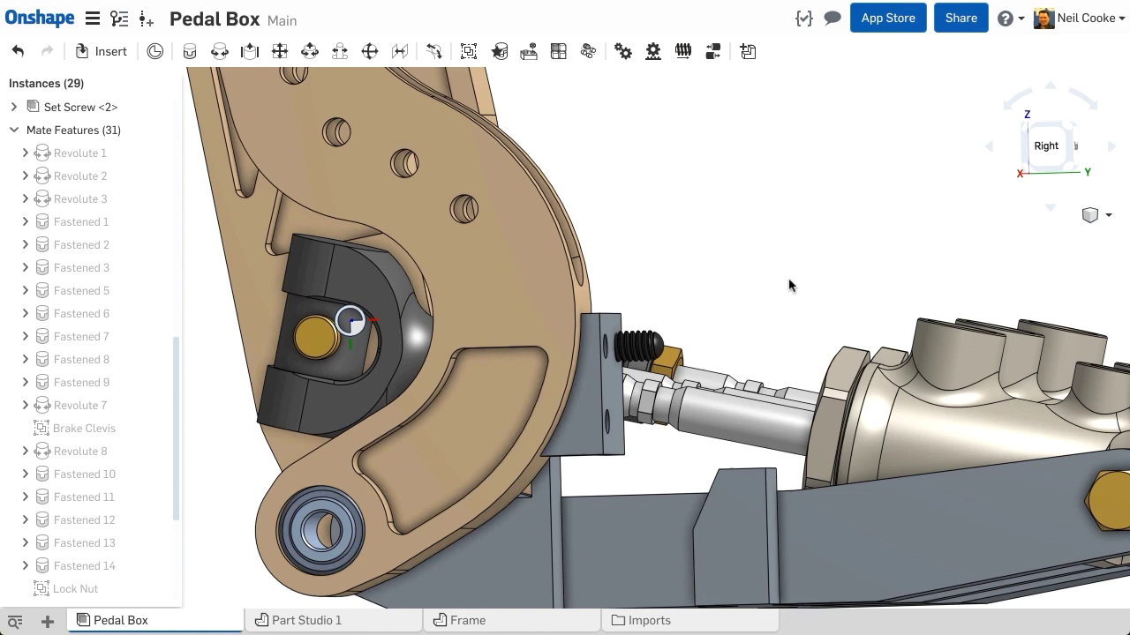
click(1039, 159)
scroll(662, 576, up, 5)
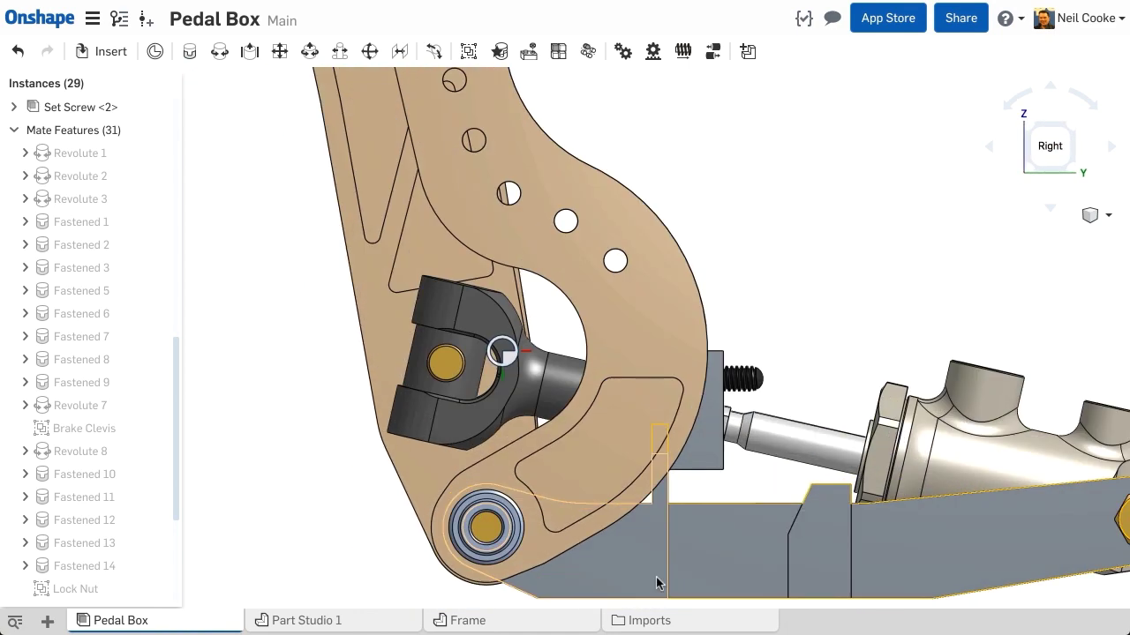
scroll(656, 577, up, 4)
middle_drag(665, 537, 646, 481)
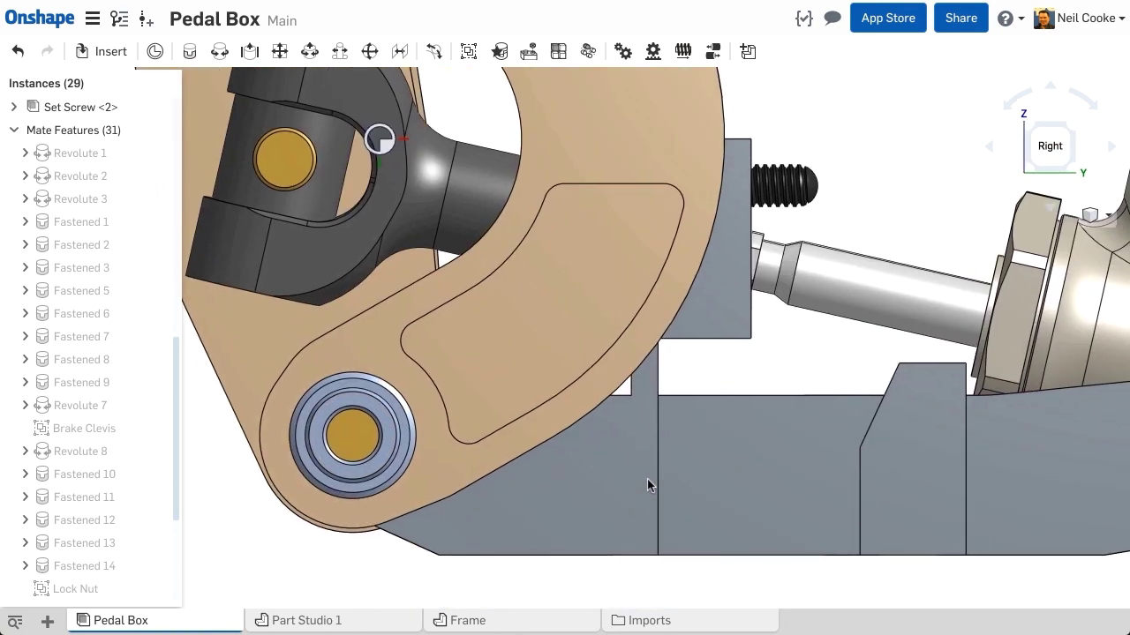
click(694, 188)
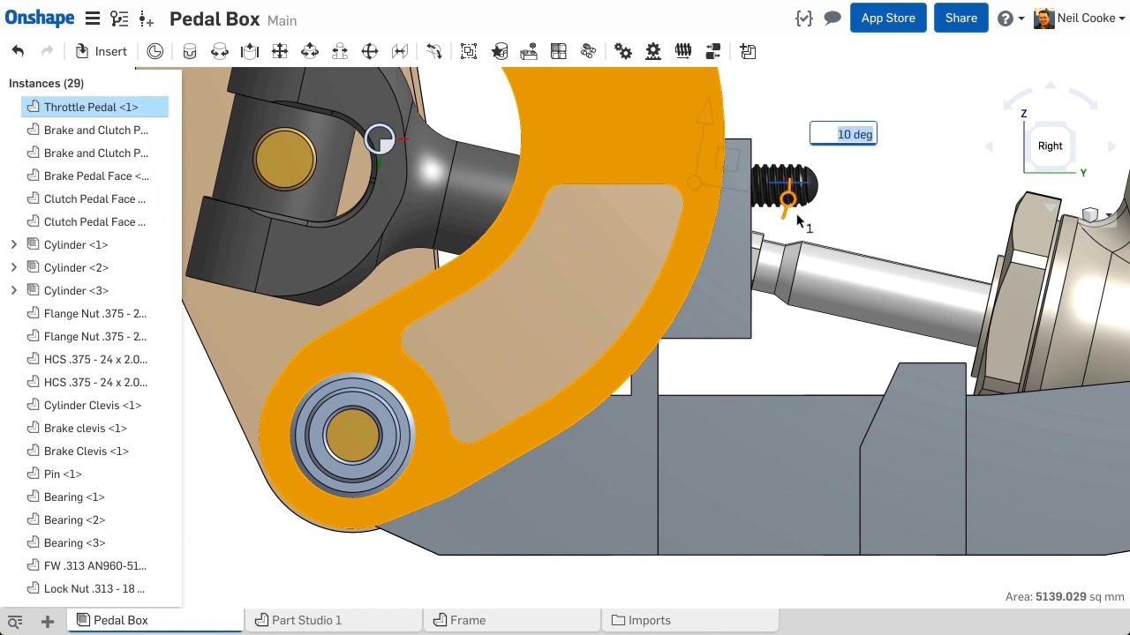
drag(797, 221, 796, 239)
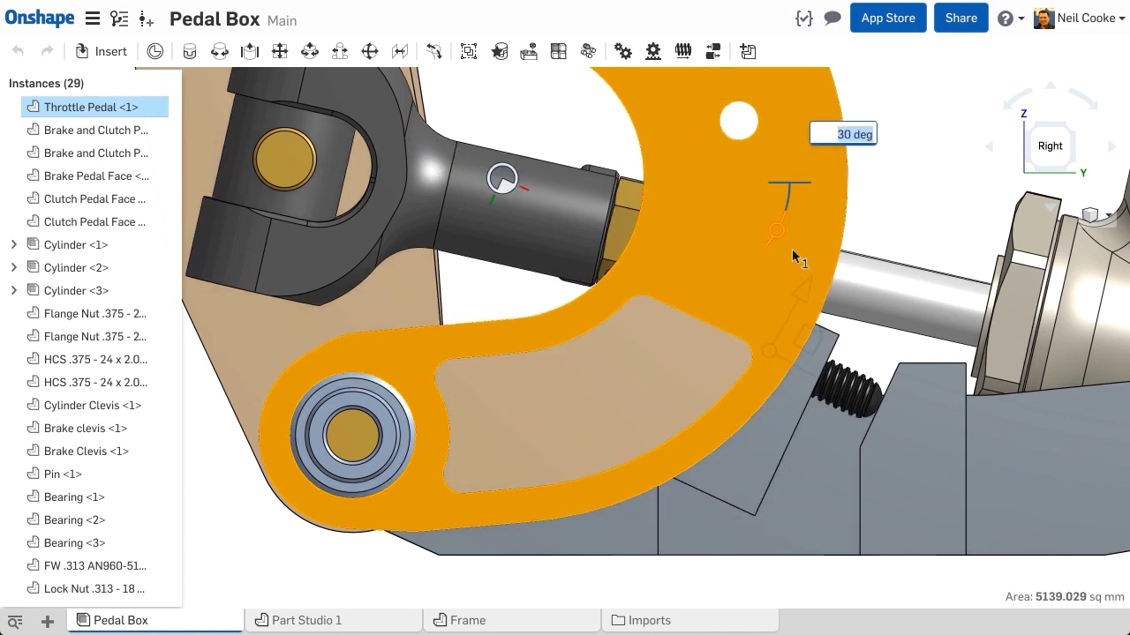
click(891, 208)
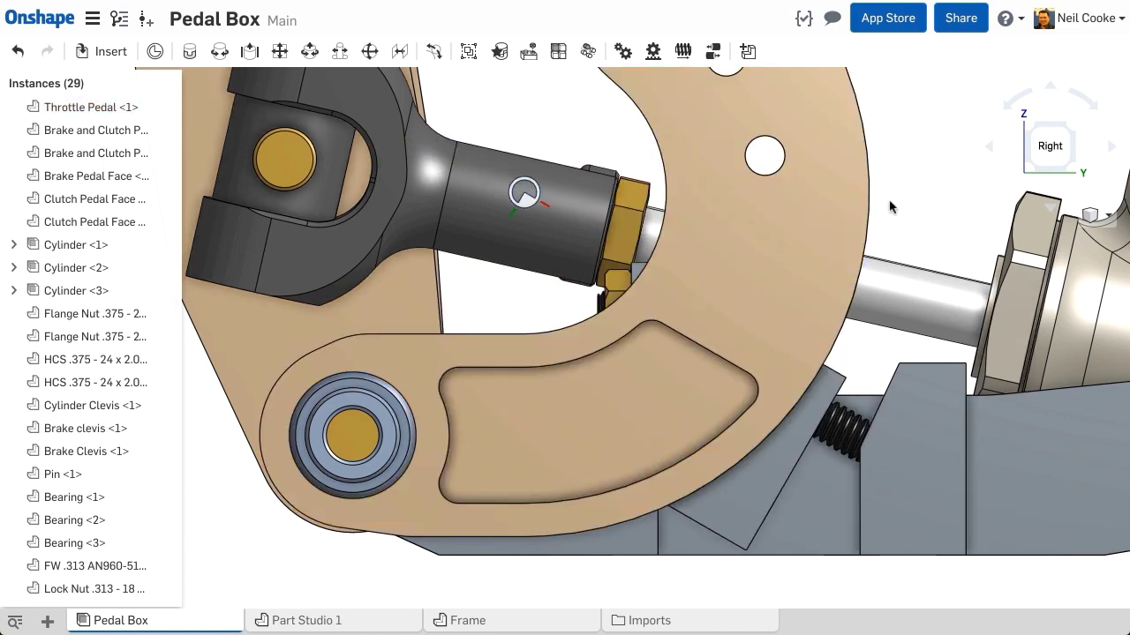
Update the Frame's Stop context to the pedal's current position.
right_click(904, 427)
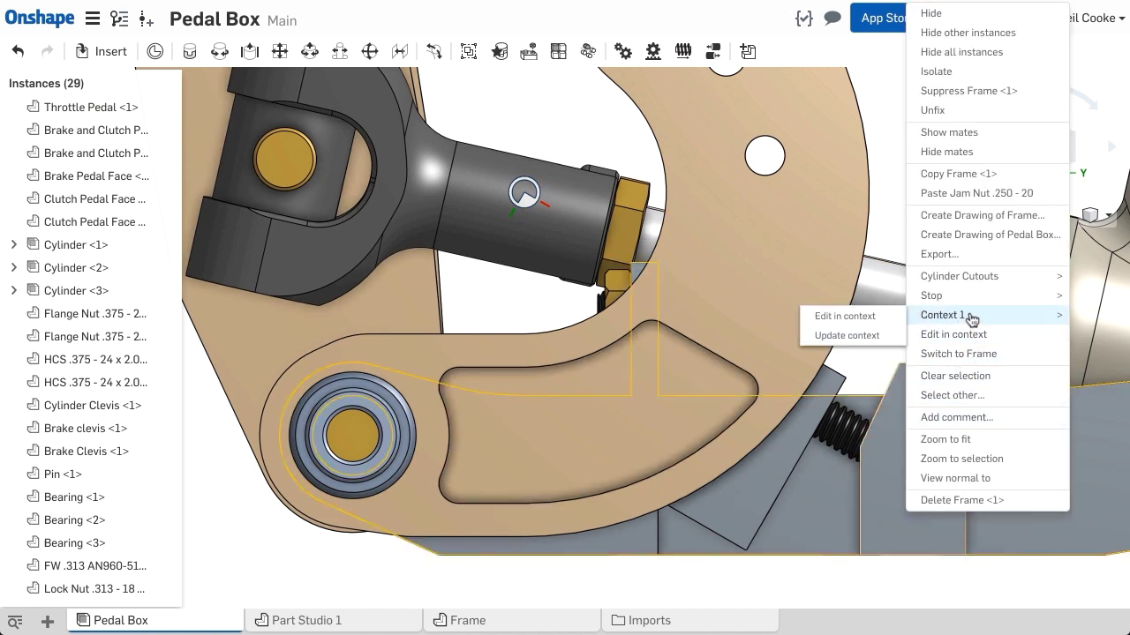
mouse_move(971, 305)
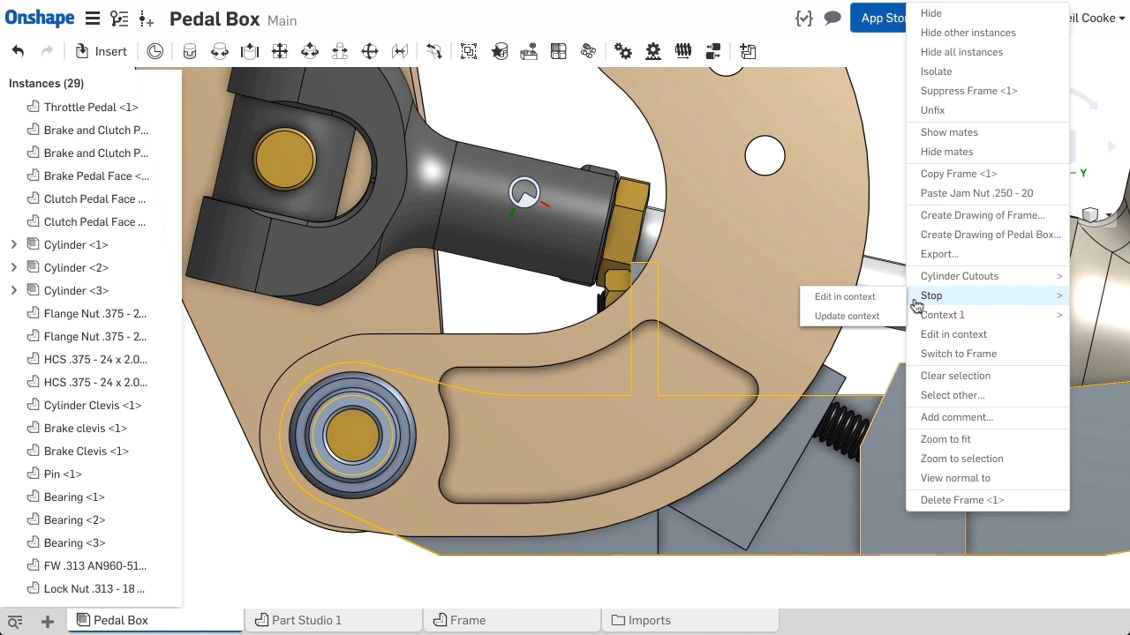
click(886, 316)
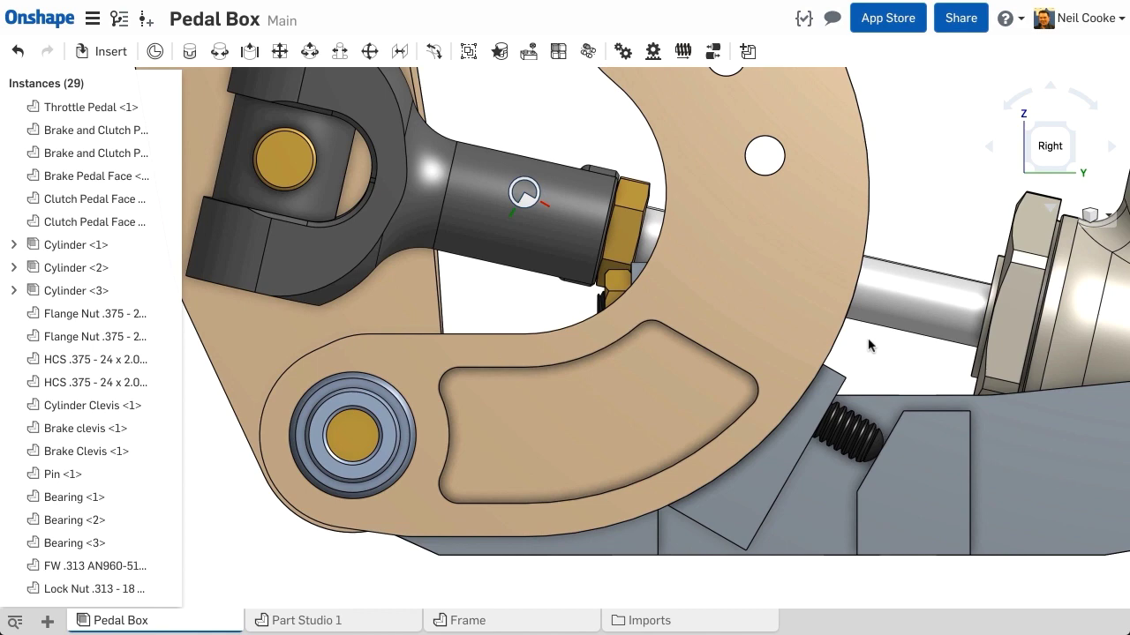
Show the whole pedal box at an angle and swing the throttle pedal back to line up with the other pedals.
scroll(870, 345, down, 10)
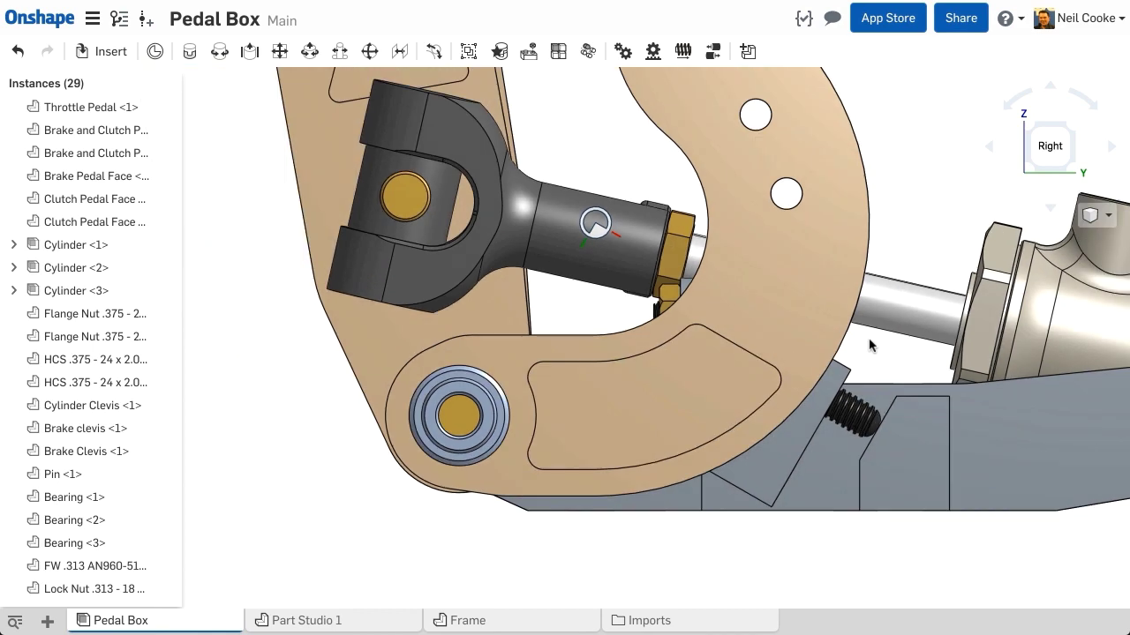
right_drag(835, 247, 862, 380)
scroll(773, 383, down, 5)
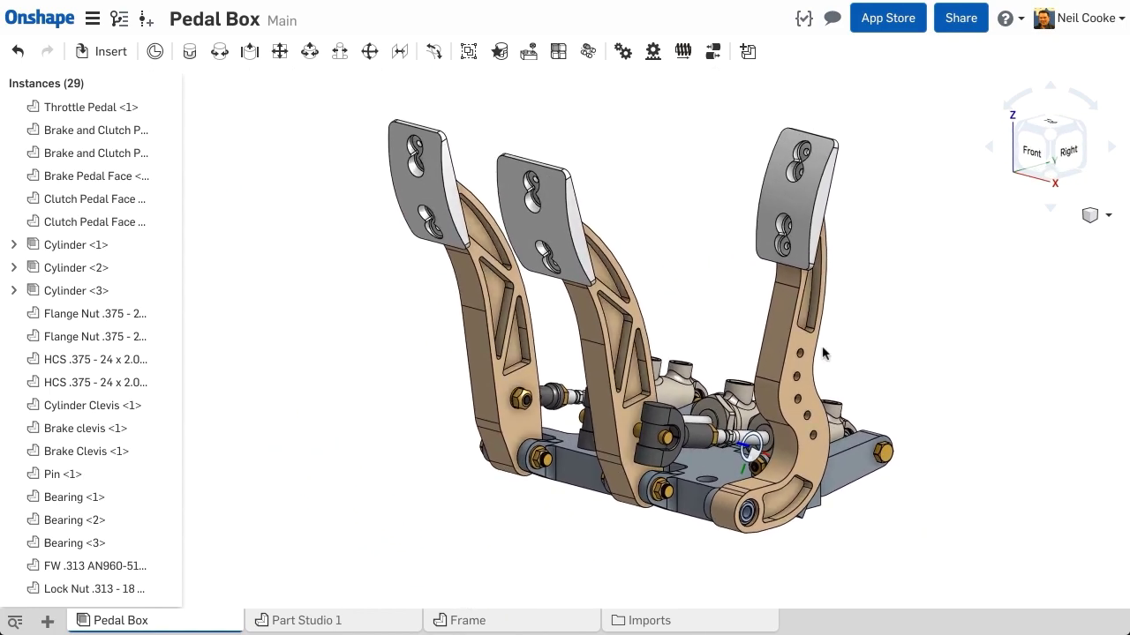
drag(804, 342, 723, 329)
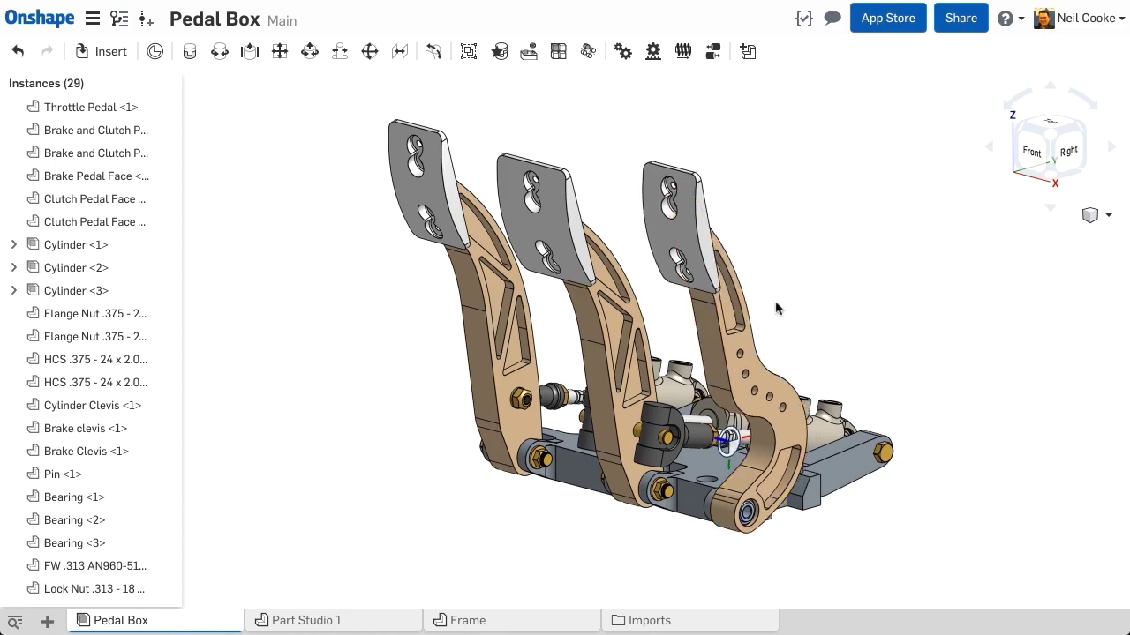